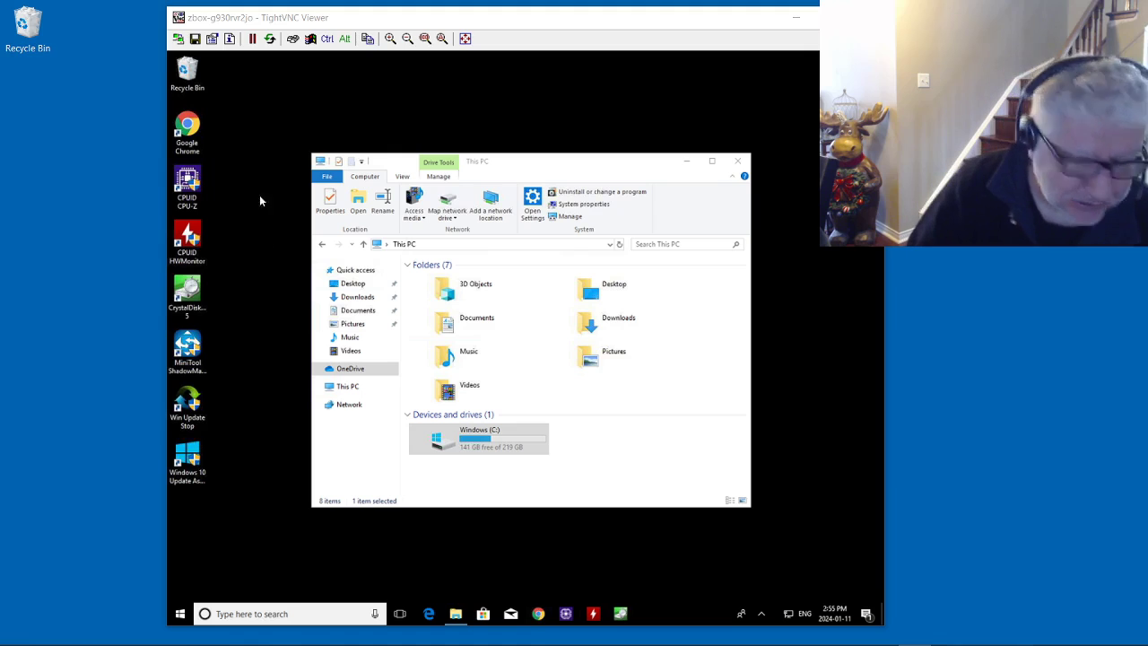
- Open the system properties of This PC to check the Windows edition, processor and memory, and close the window
{"action": "left_click", "coordinate": [823, 250]}
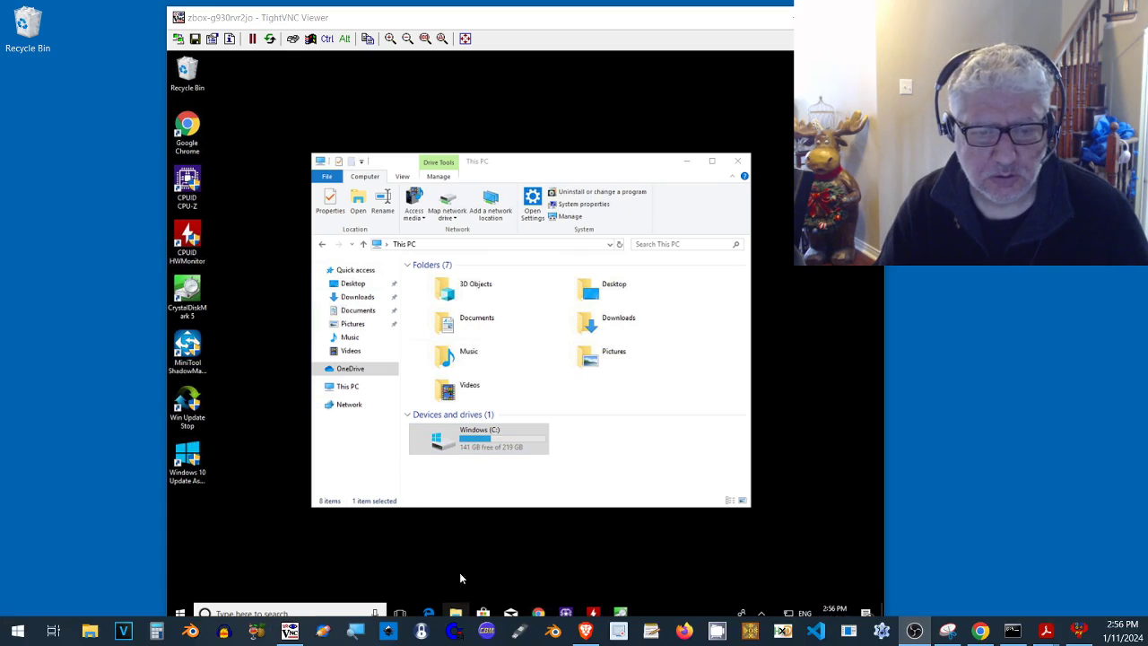
{"action": "right_click", "coordinate": [350, 392]}
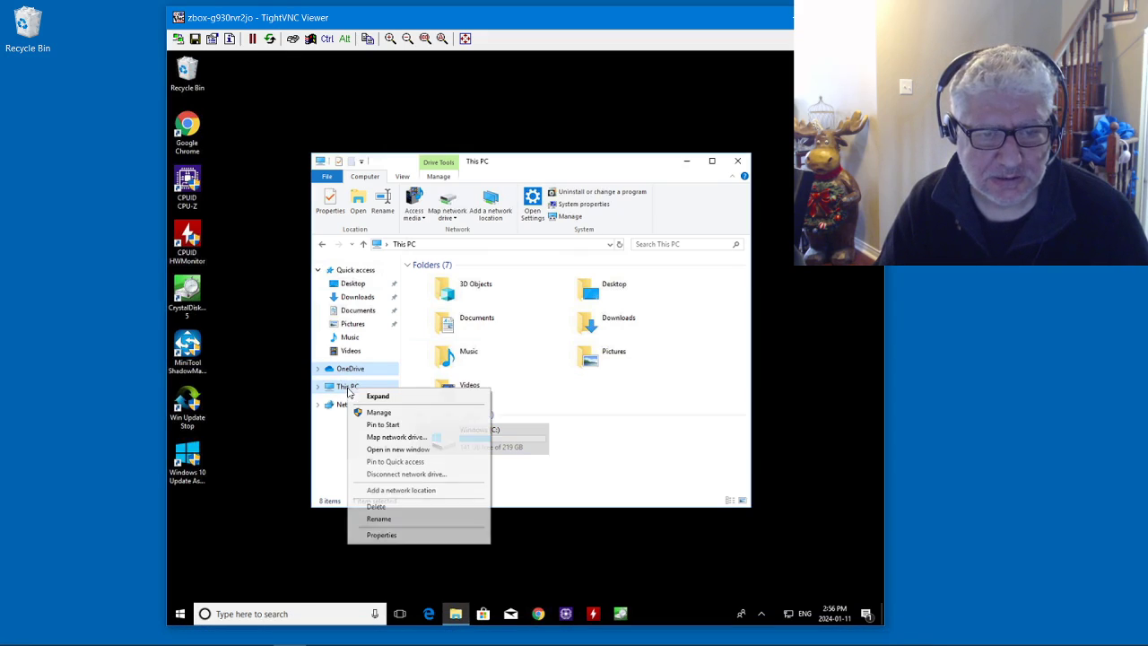
{"action": "left_click", "coordinate": [397, 543]}
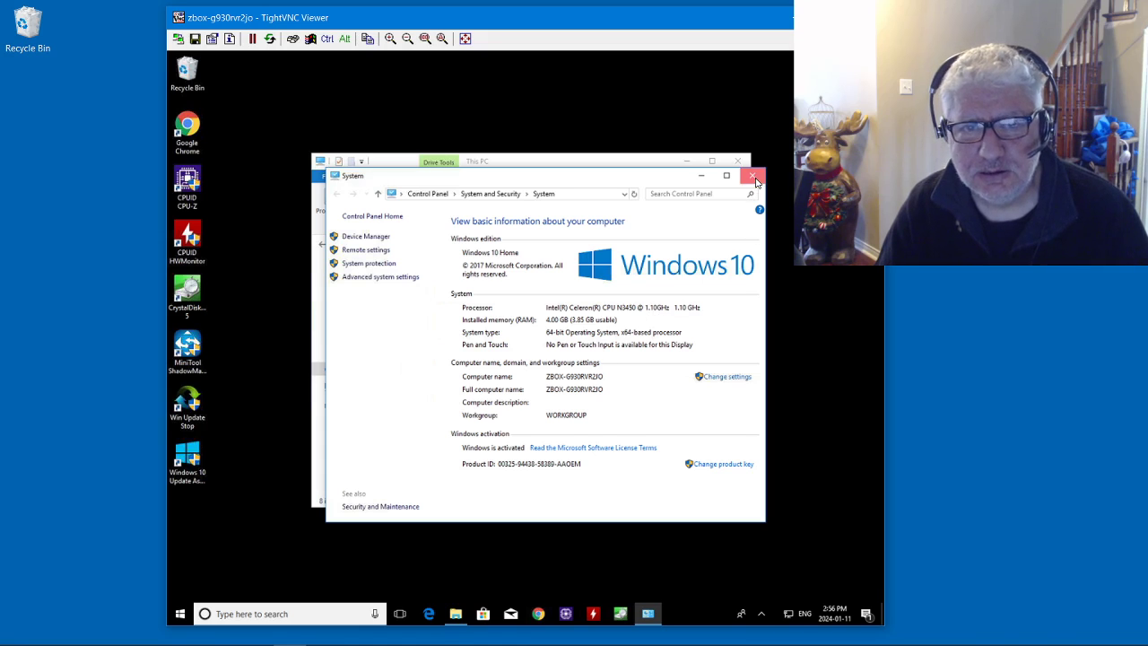
{"action": "left_click", "coordinate": [753, 175]}
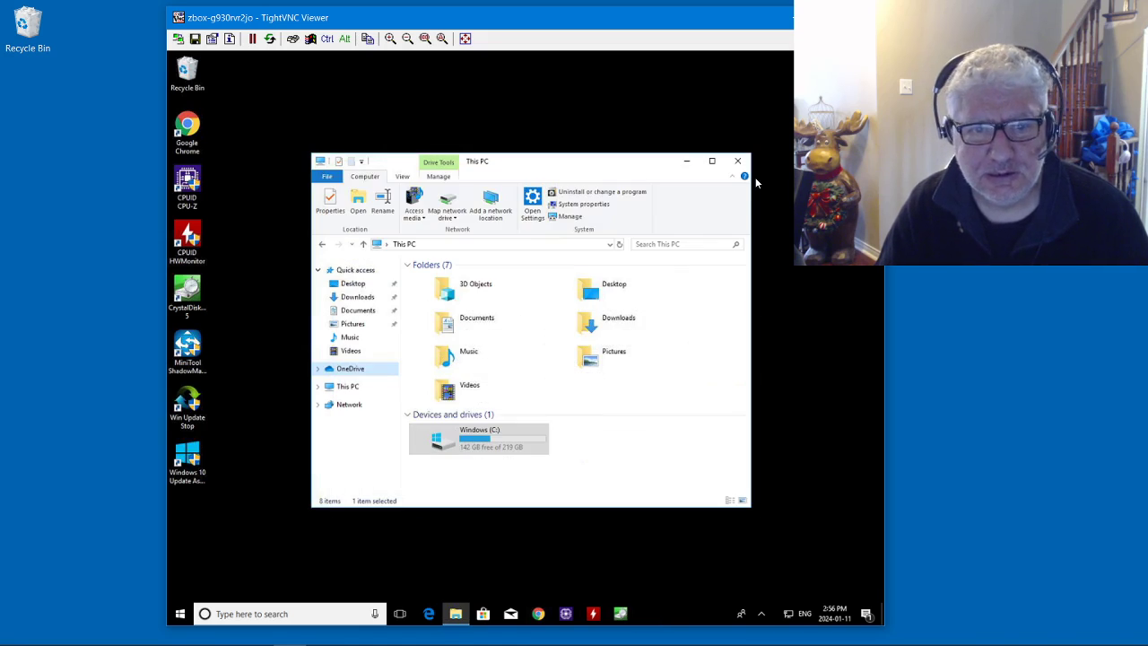
- Launch CPU-Z and allow it to make changes to the device
{"action": "left_click", "coordinate": [188, 179]}
{"action": "double_click", "coordinate": [189, 180]}
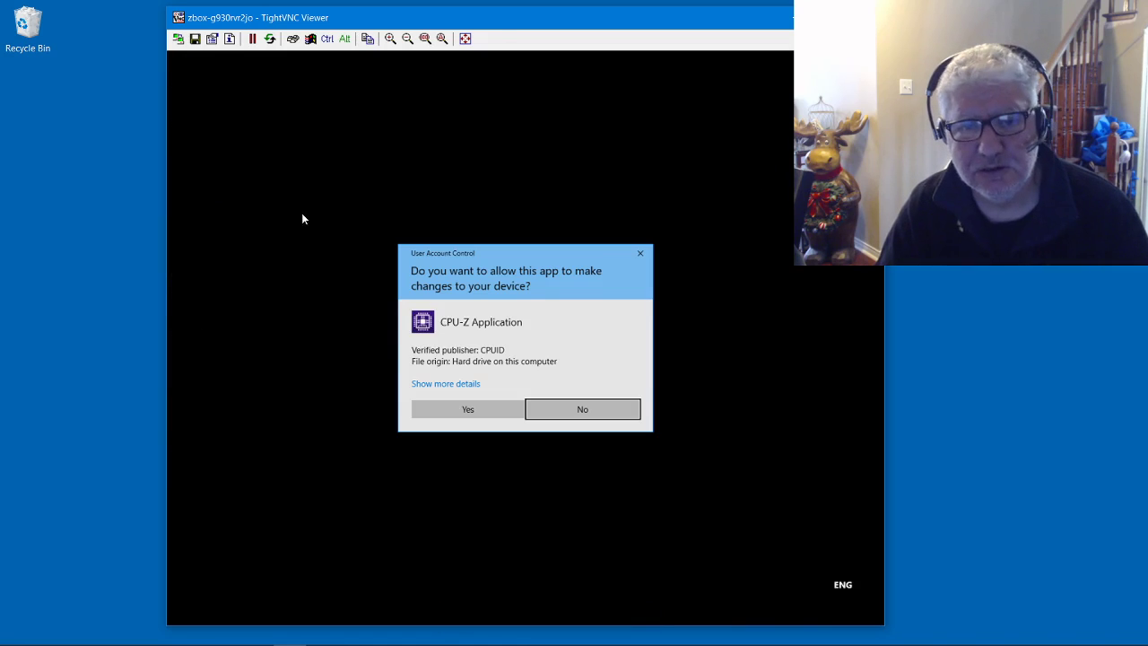
{"action": "left_click", "coordinate": [468, 411]}
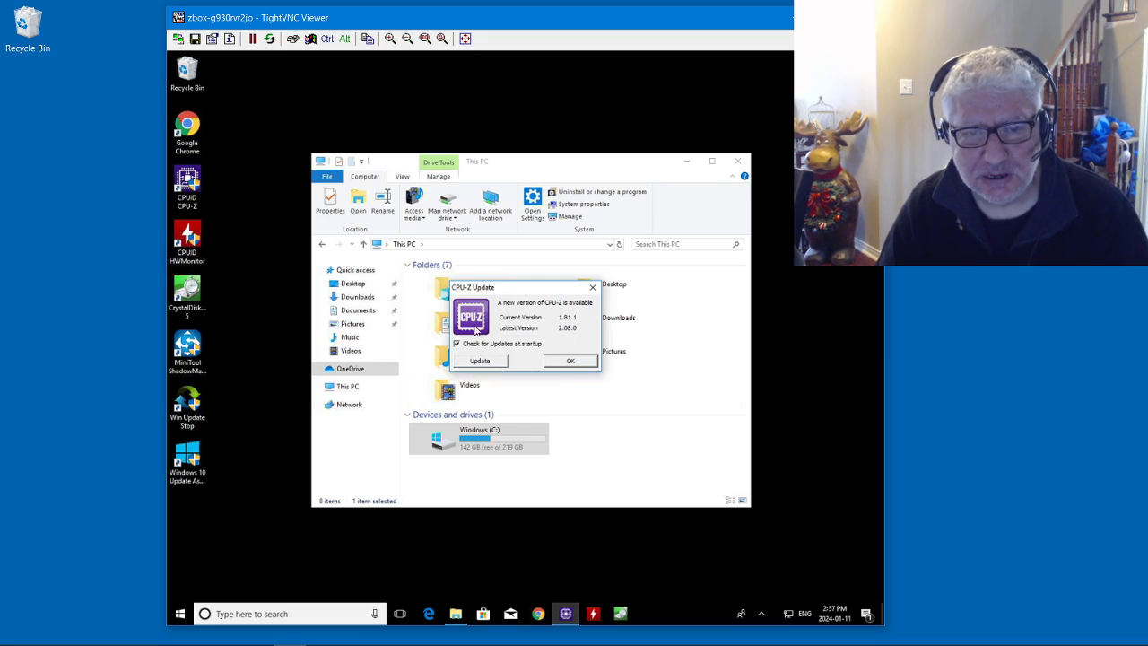
- Open the CPU-Z update page, look over the version history and product page, and close the browser
{"action": "left_click", "coordinate": [485, 363]}
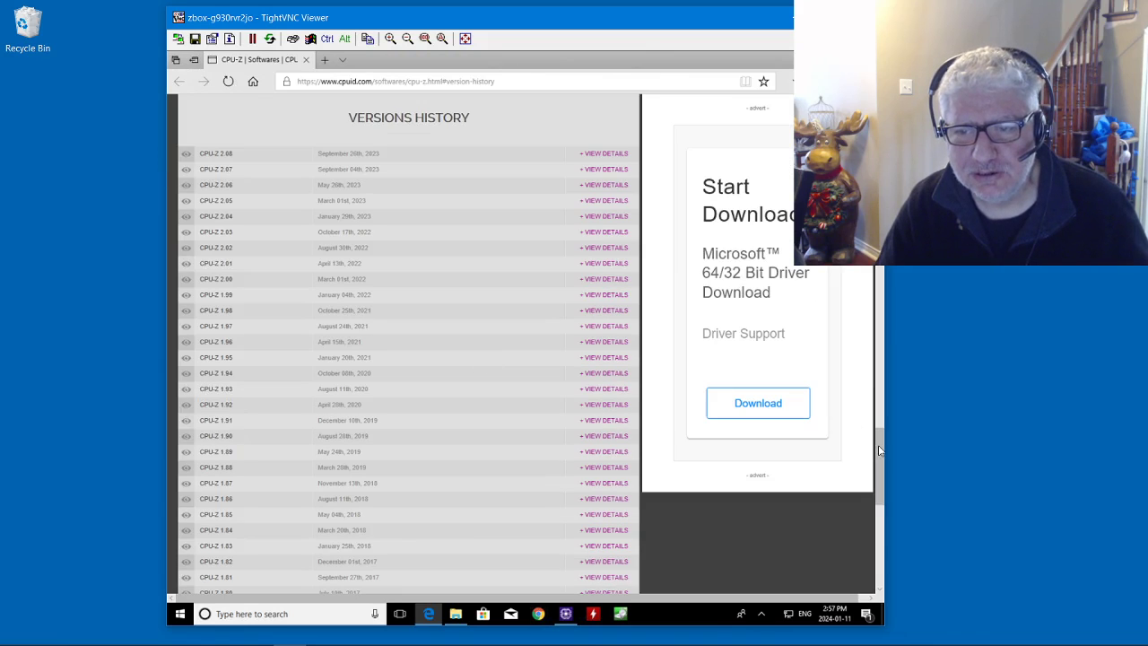
{"action": "scroll", "coordinate": [408, 359], "scroll_direction": "up", "scroll_amount": 15}
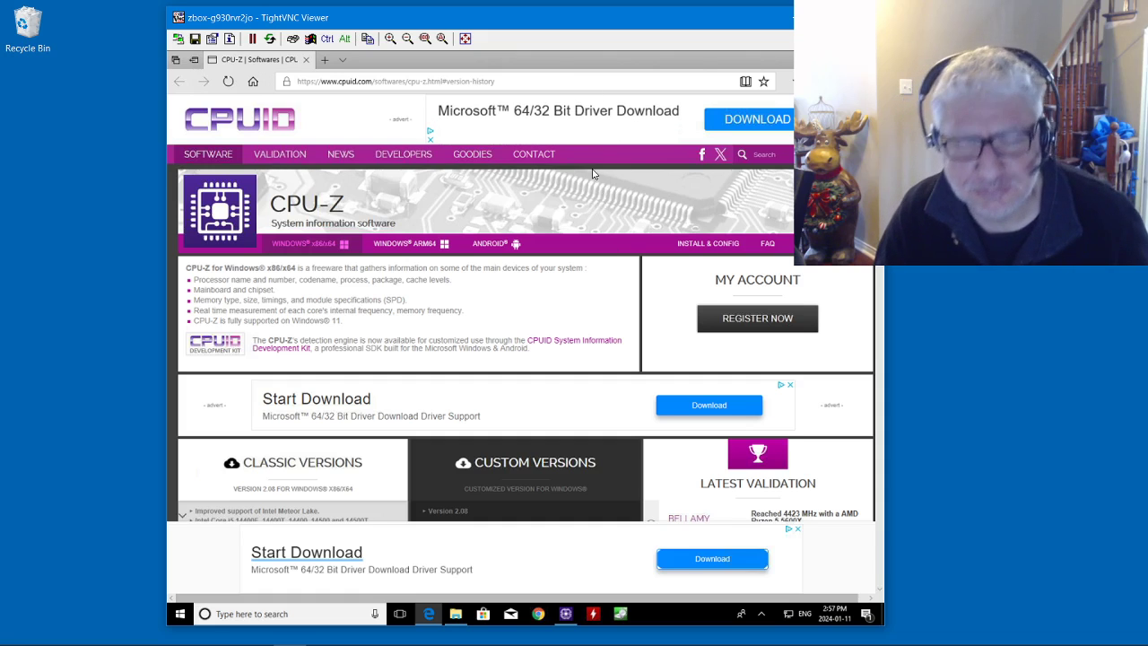
{"action": "left_click", "coordinate": [820, 58]}
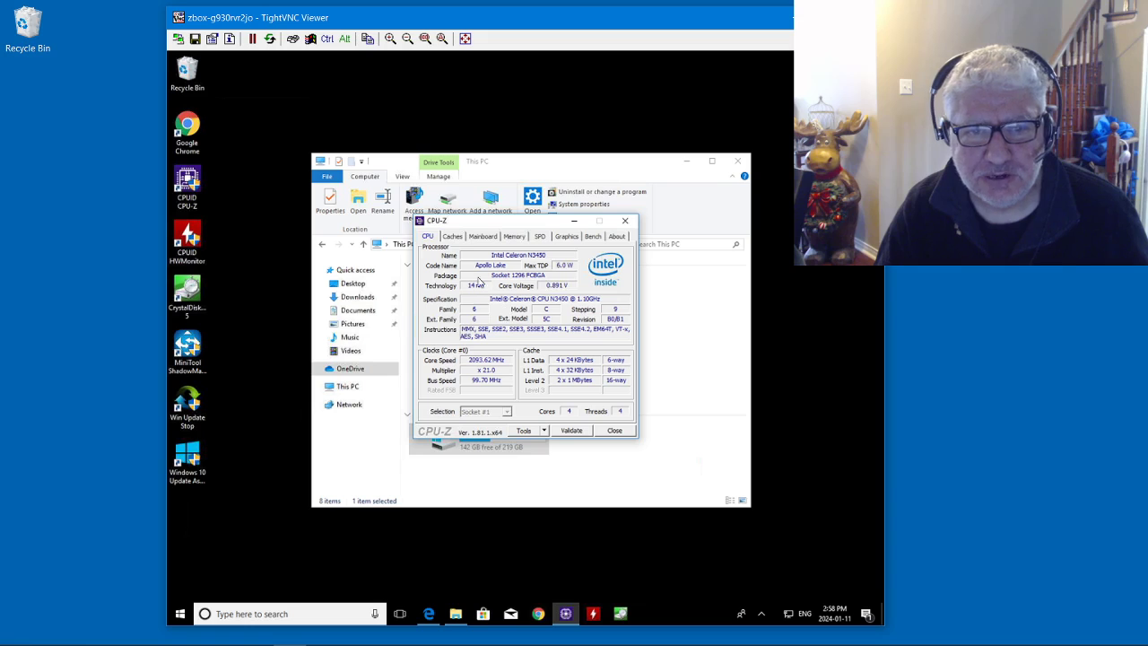
- Review the CPU-Z caches, mainboard, memory, SPD, graphics, bench and about information, and close CPU-Z
{"action": "left_click", "coordinate": [451, 237]}
{"action": "left_click", "coordinate": [480, 238]}
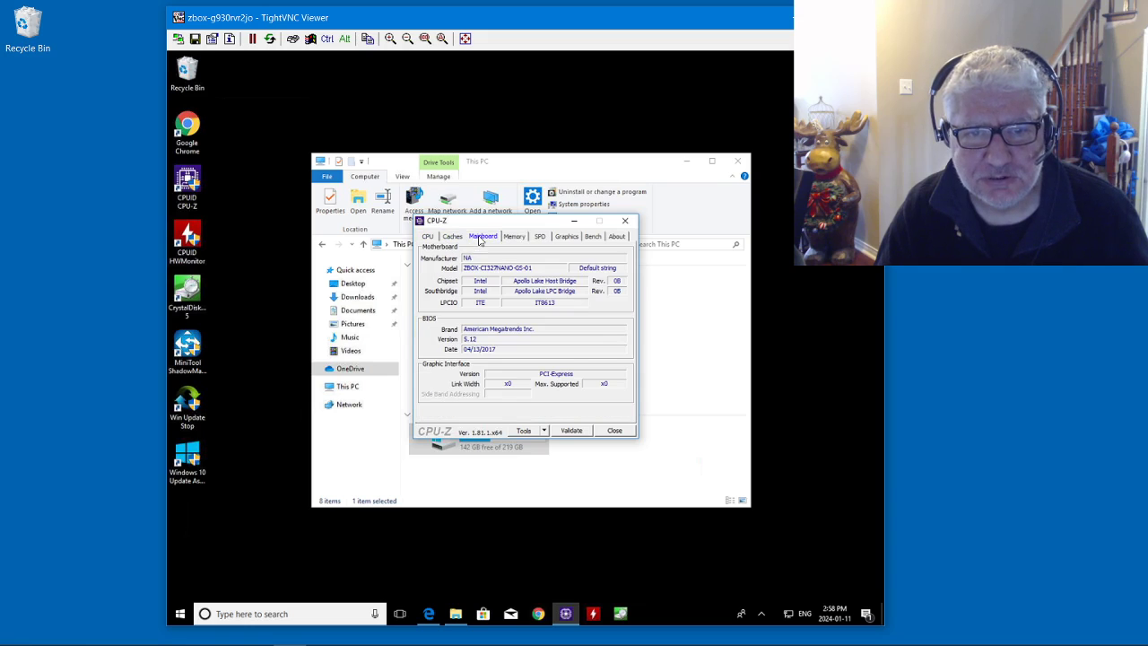
{"action": "left_click", "coordinate": [515, 237]}
{"action": "left_click", "coordinate": [547, 236]}
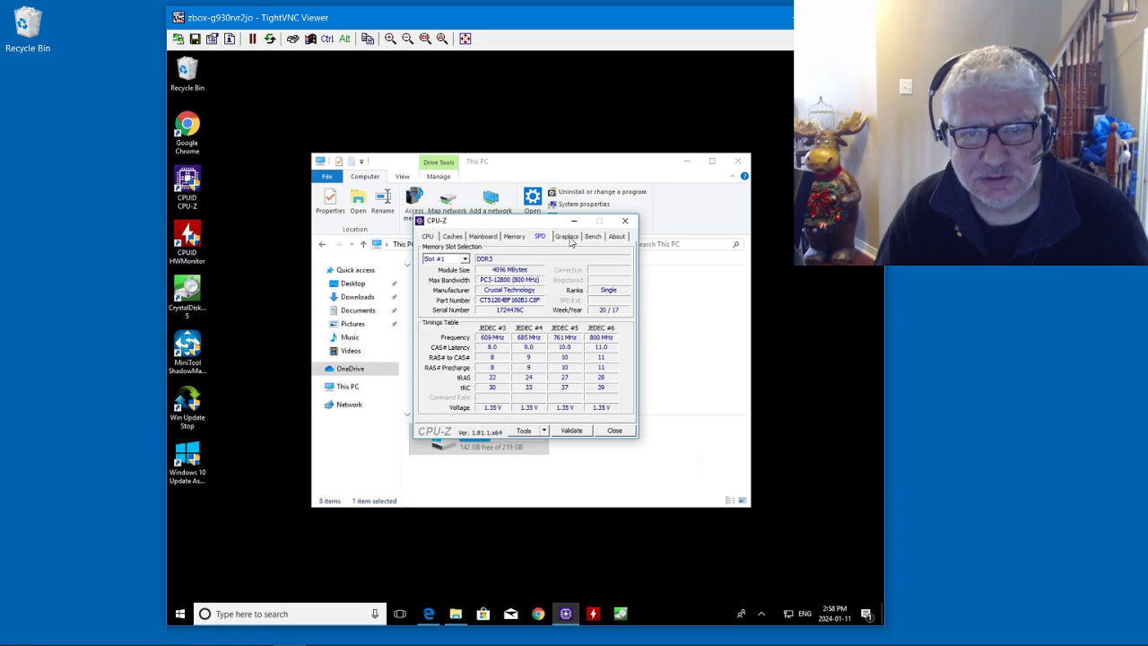
{"action": "left_click", "coordinate": [567, 237]}
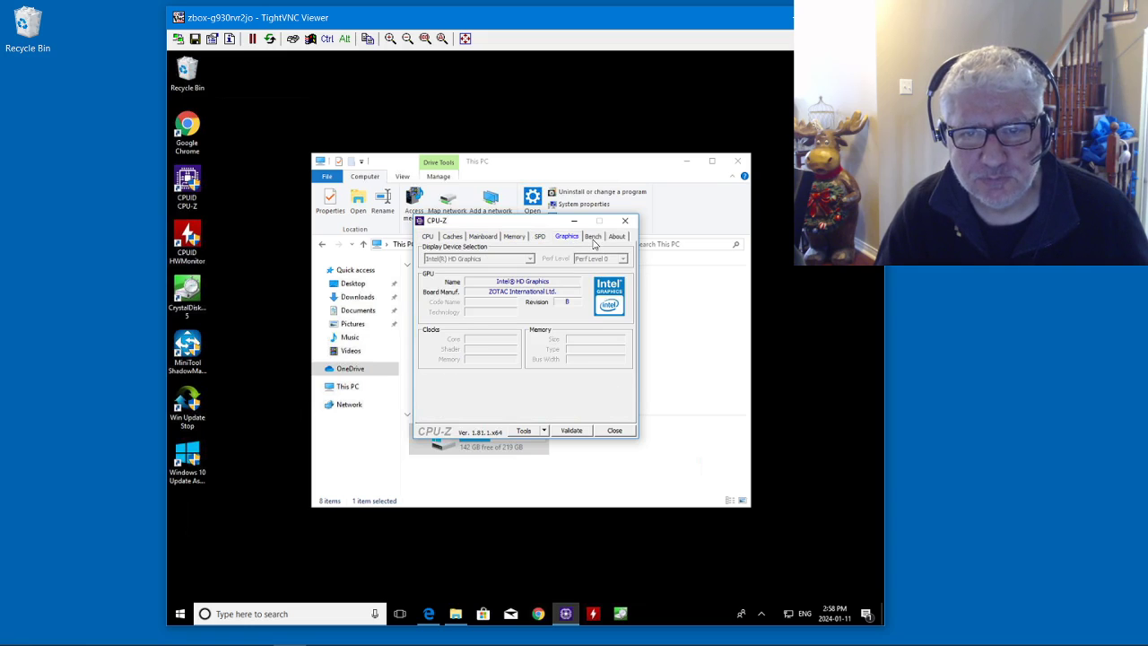
{"action": "left_click", "coordinate": [593, 239]}
{"action": "left_click", "coordinate": [616, 239]}
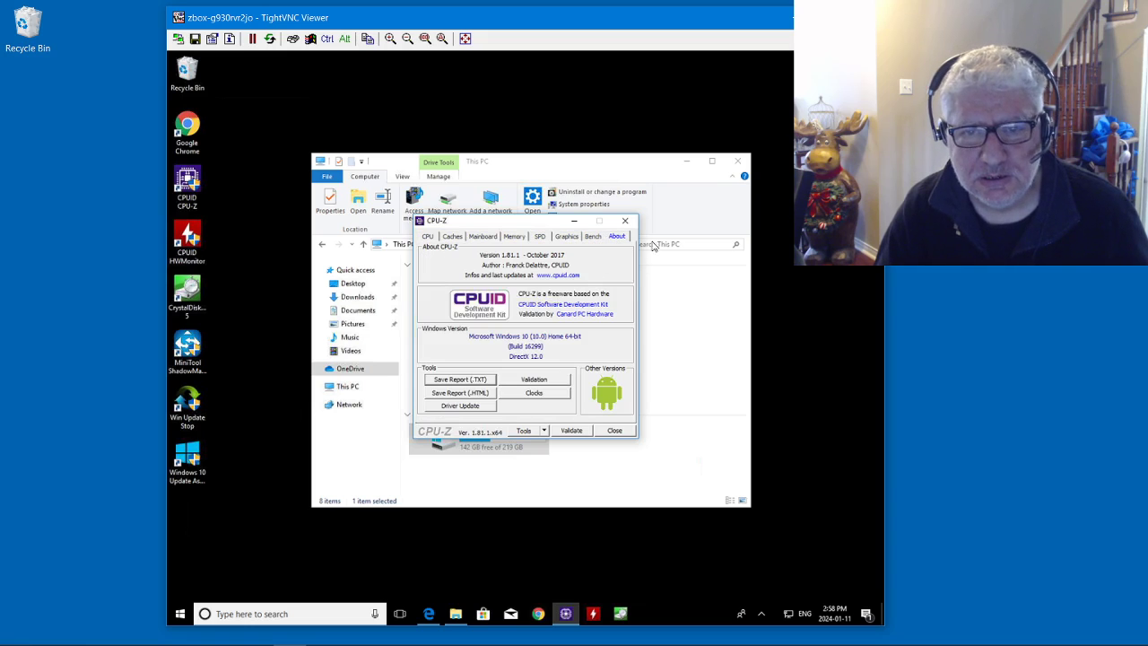
{"action": "left_click", "coordinate": [625, 221]}
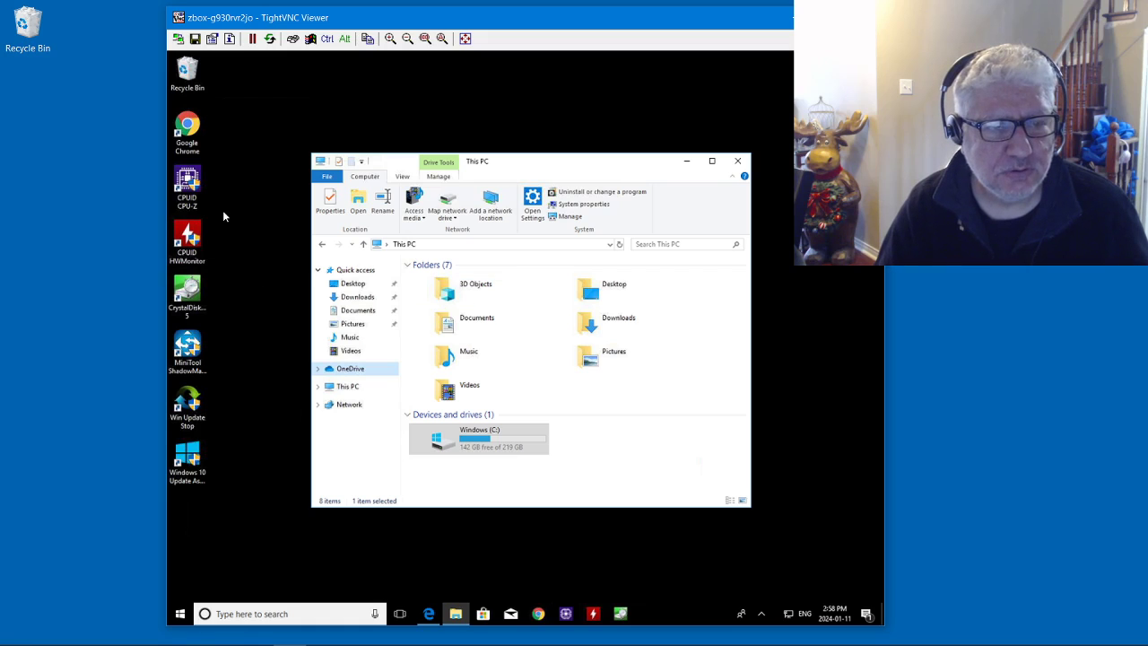
- Launch CrystalDiskMark and check the hardware details in the properties of the Windows (C:) drive
{"action": "double_click", "coordinate": [190, 294]}
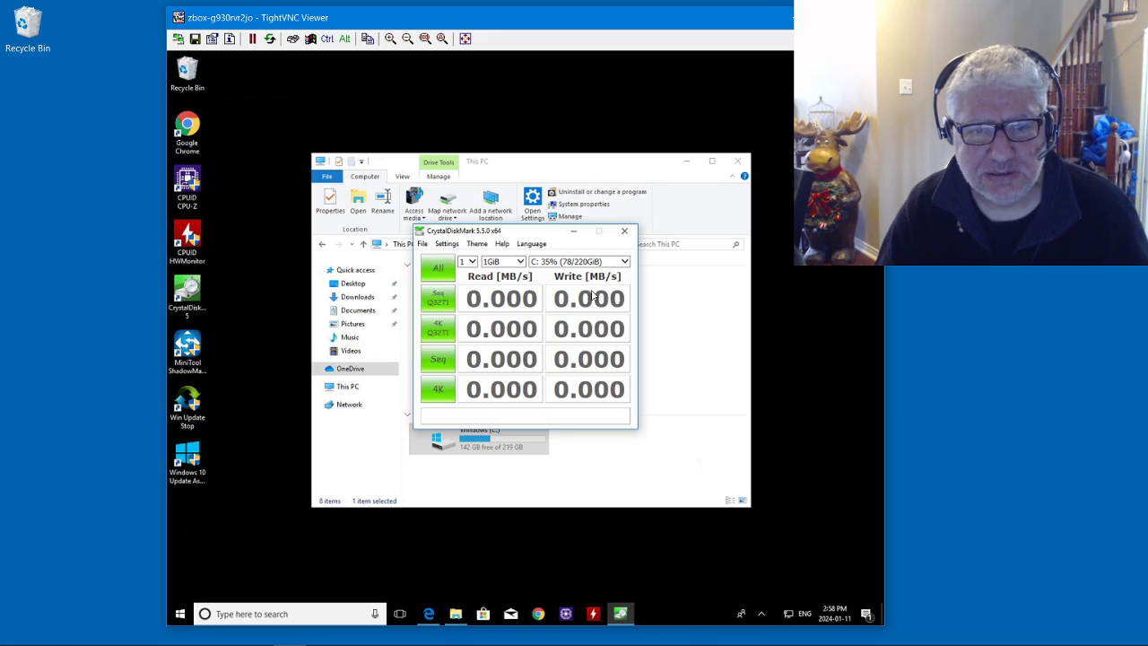
{"action": "left_click", "coordinate": [487, 453]}
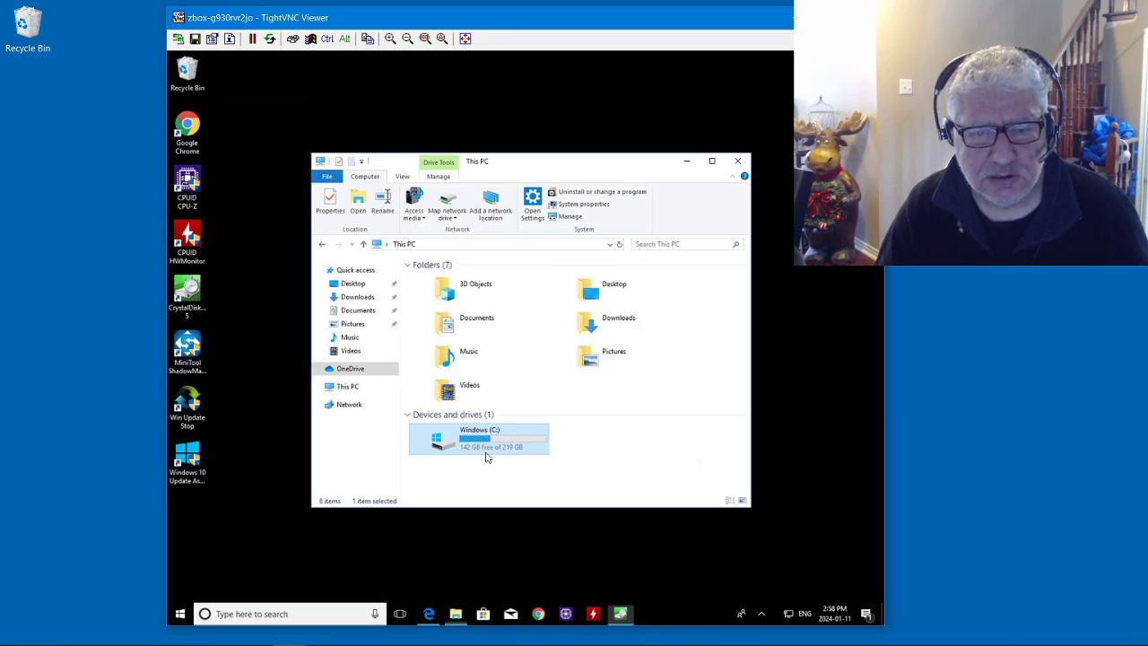
{"action": "right_click", "coordinate": [487, 453]}
{"action": "left_click", "coordinate": [508, 444]}
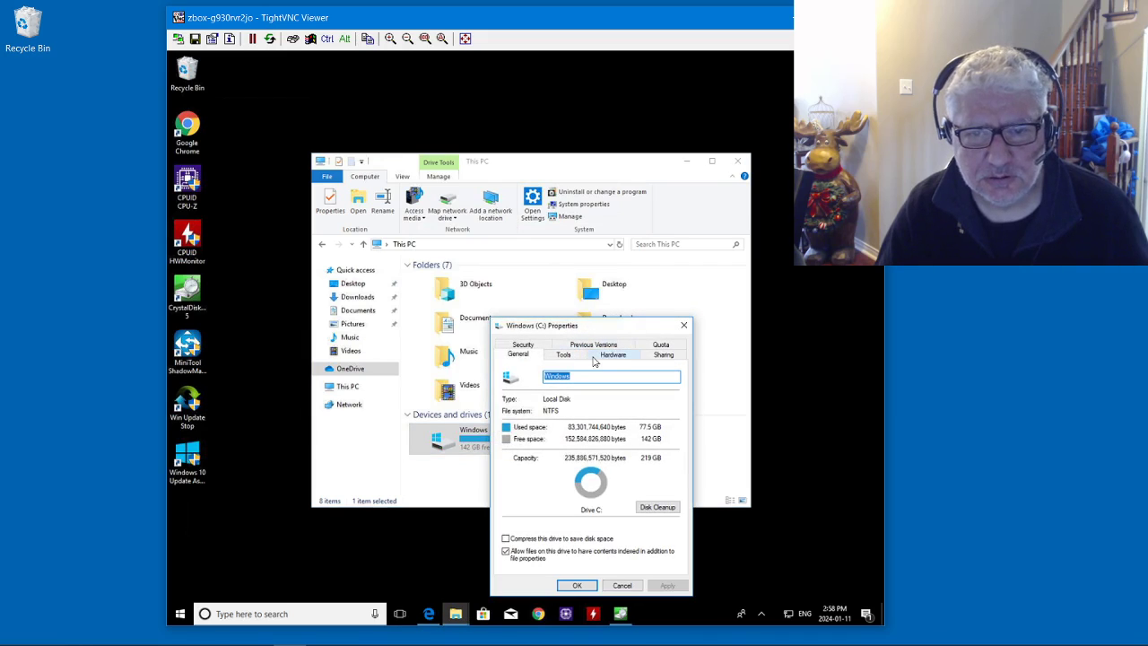
{"action": "left_click", "coordinate": [612, 354]}
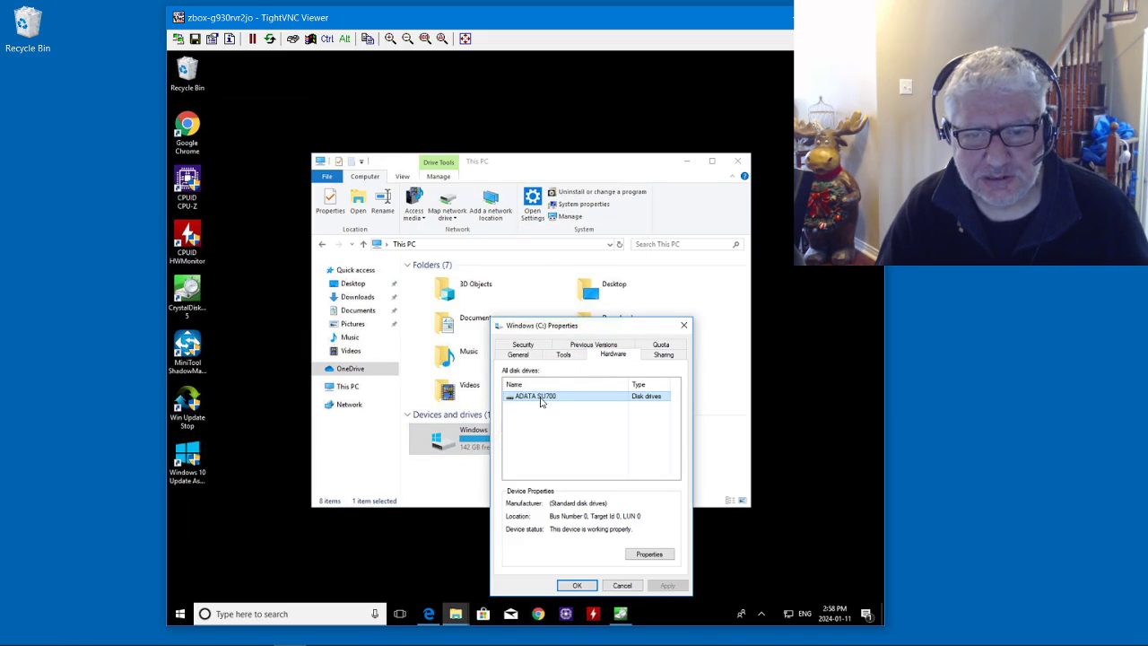
{"action": "left_click", "coordinate": [683, 325]}
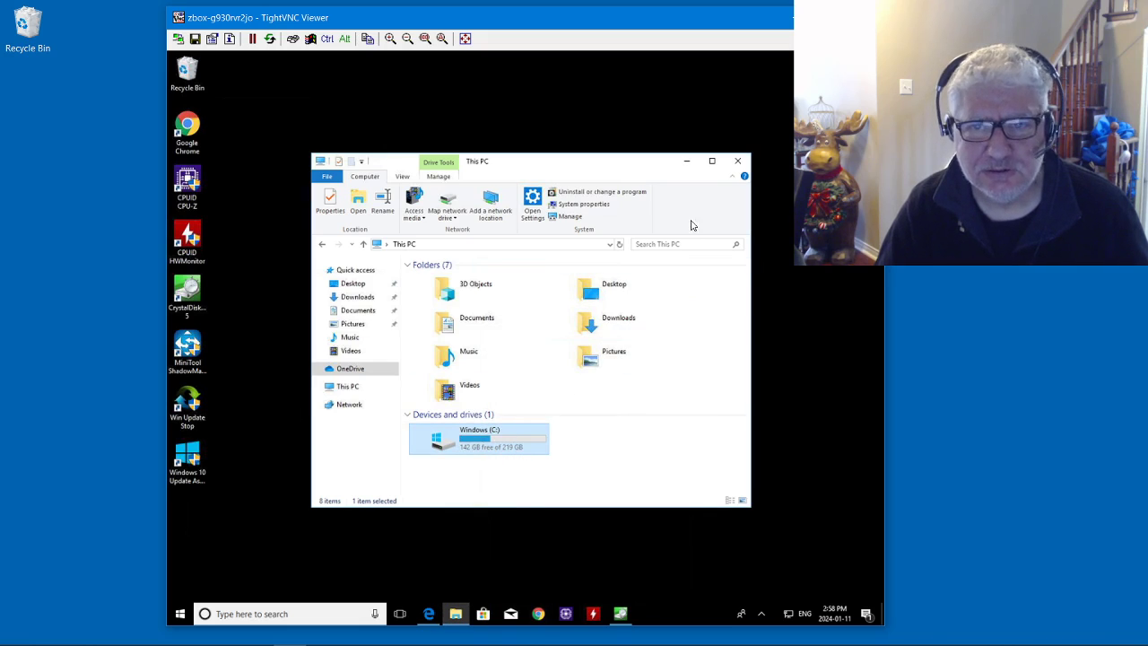
- Minimize the This PC window and run all CrystalDiskMark tests on drive C: with a test count of 1 and 1GiB size
{"action": "left_click", "coordinate": [688, 163]}
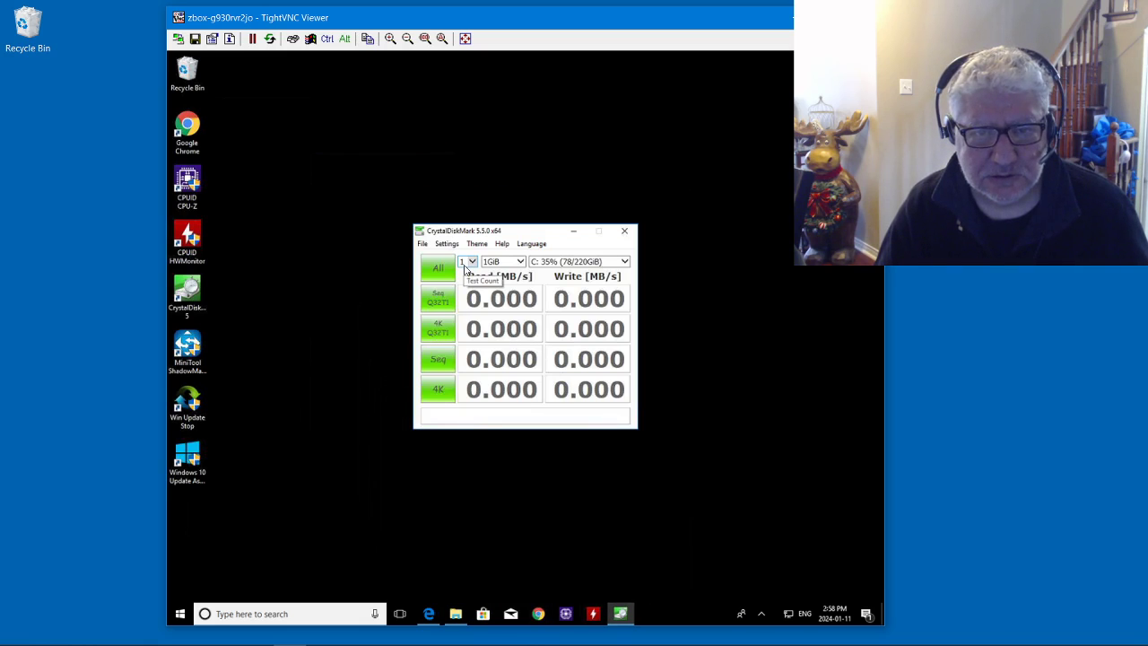
{"action": "left_click", "coordinate": [445, 294]}
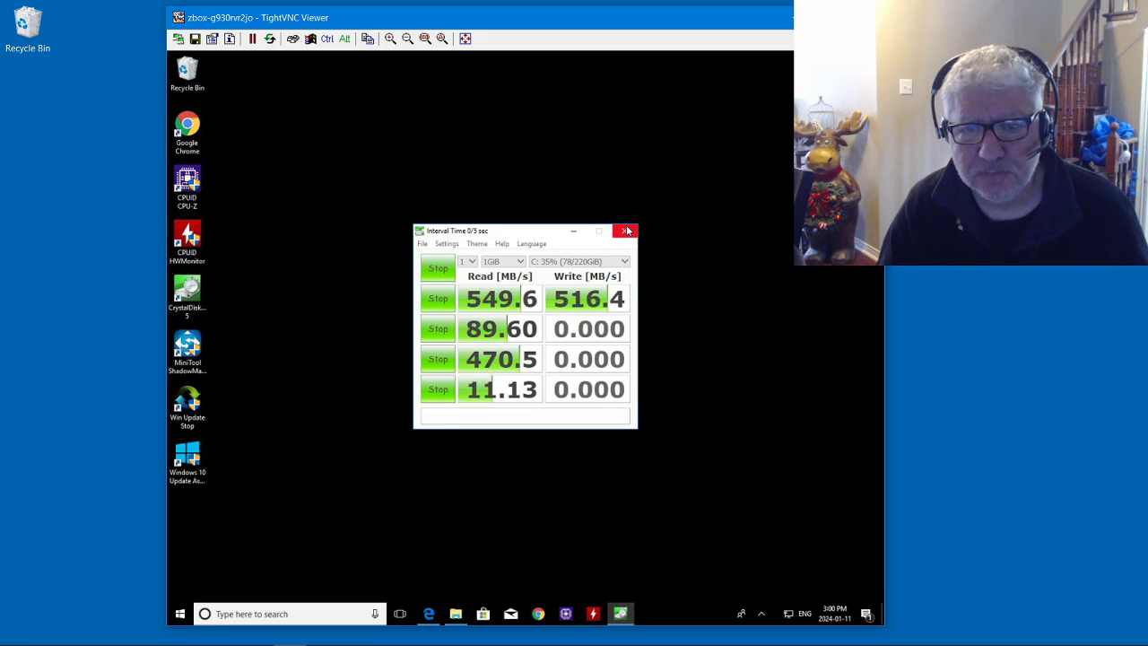
{"action": "mouse_move", "coordinate": [574, 329]}
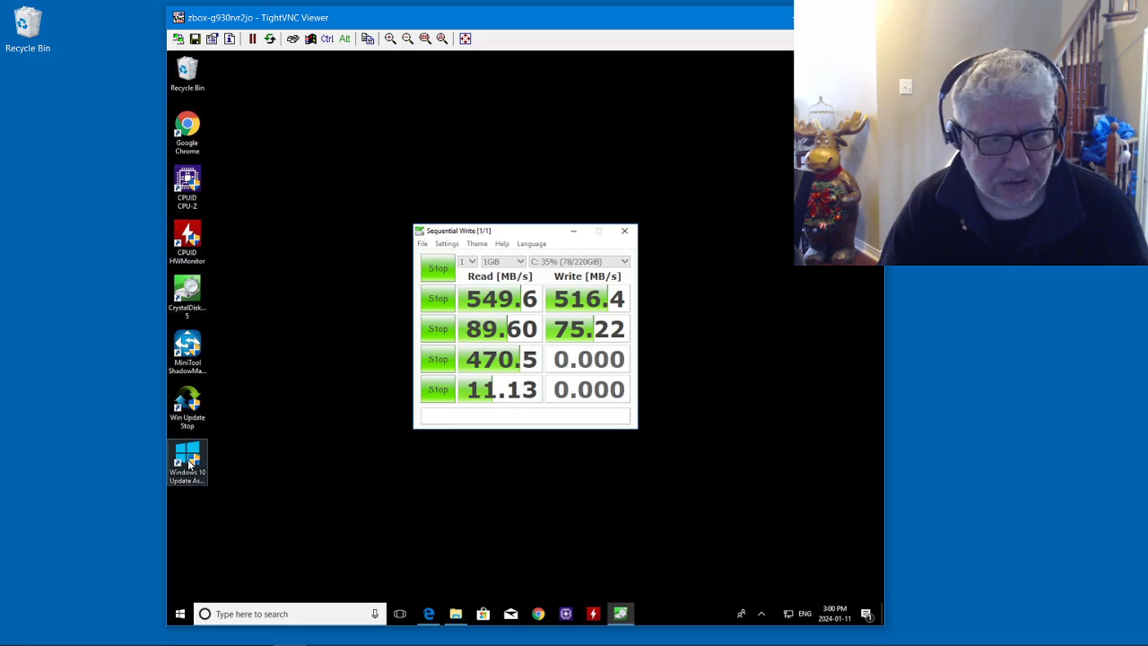
- Launch Win Update Stop with permission to check the Windows Updates status, and close it along with CrystalDiskMark
{"action": "double_click", "coordinate": [199, 408]}
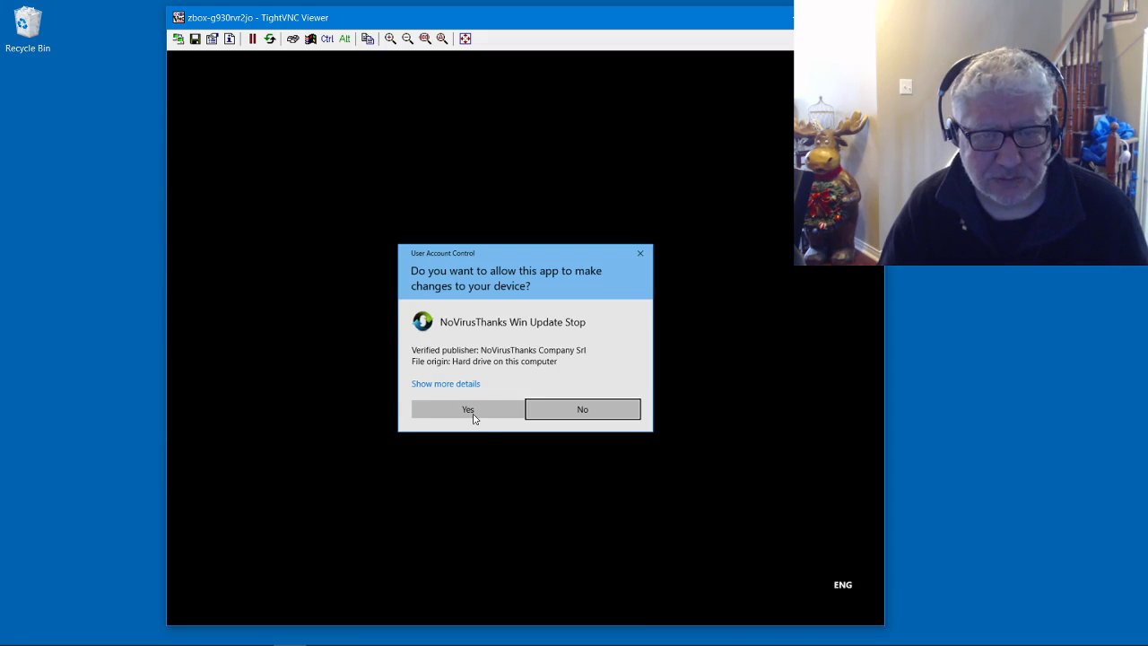
{"action": "left_click", "coordinate": [473, 415]}
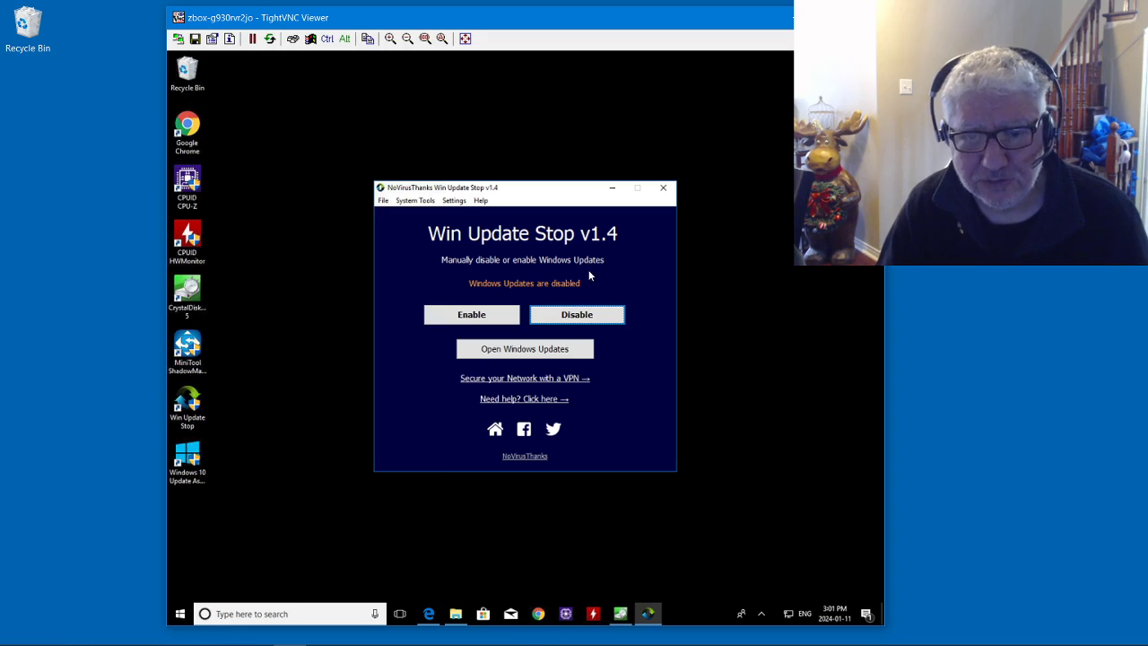
{"action": "left_click", "coordinate": [666, 190]}
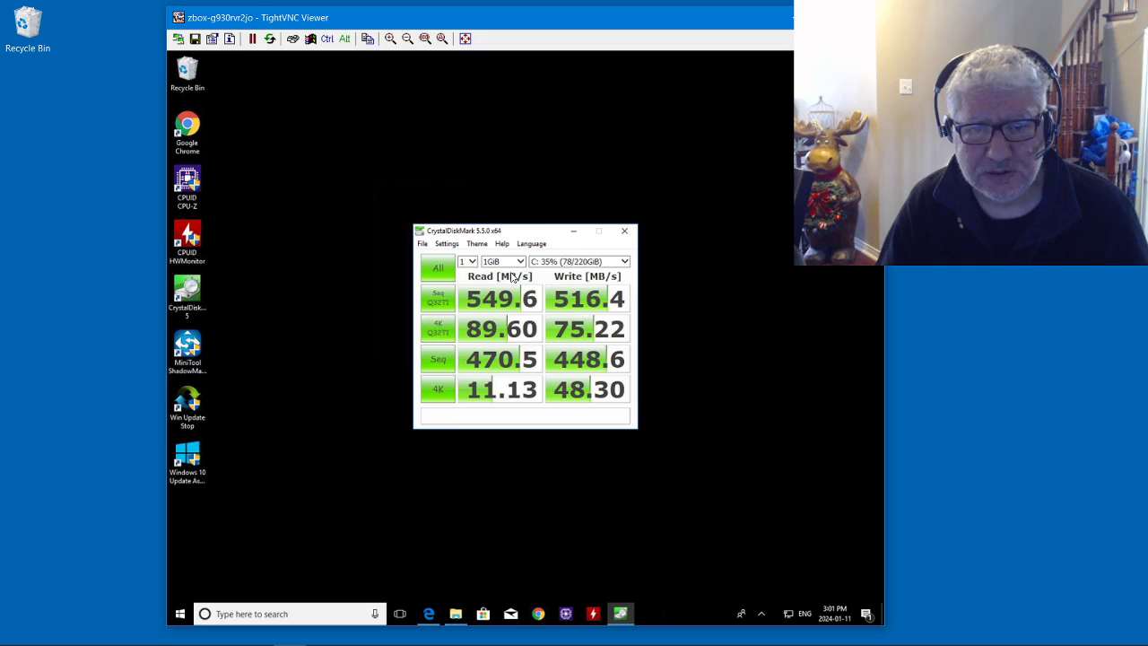
{"action": "left_click", "coordinate": [625, 231]}
- Open Google Chrome in a maximized window and acknowledge its enhanced ad privacy notice
{"action": "left_click", "coordinate": [187, 130]}
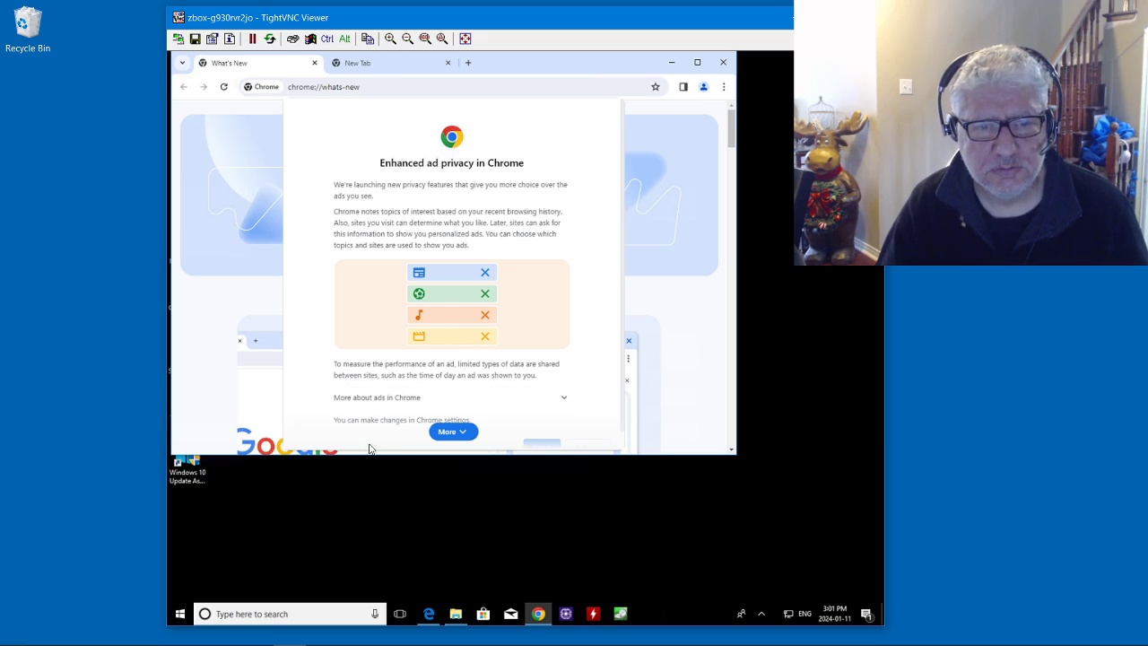
{"action": "left_click", "coordinate": [459, 438]}
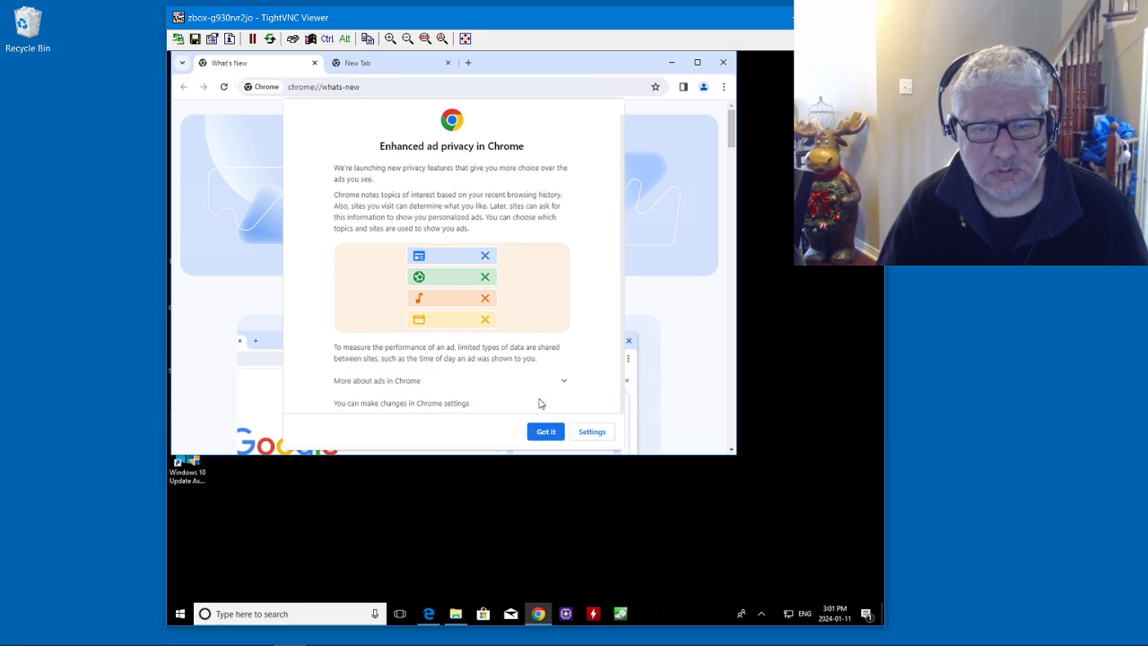
{"action": "left_click", "coordinate": [546, 433]}
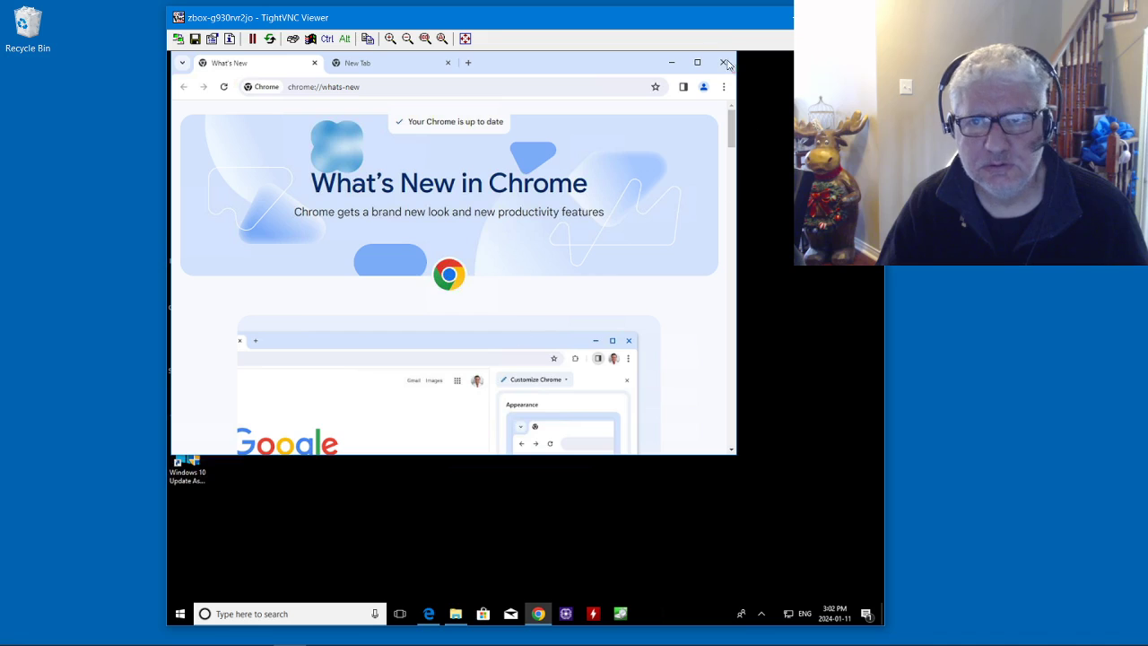
{"action": "left_click", "coordinate": [699, 59]}
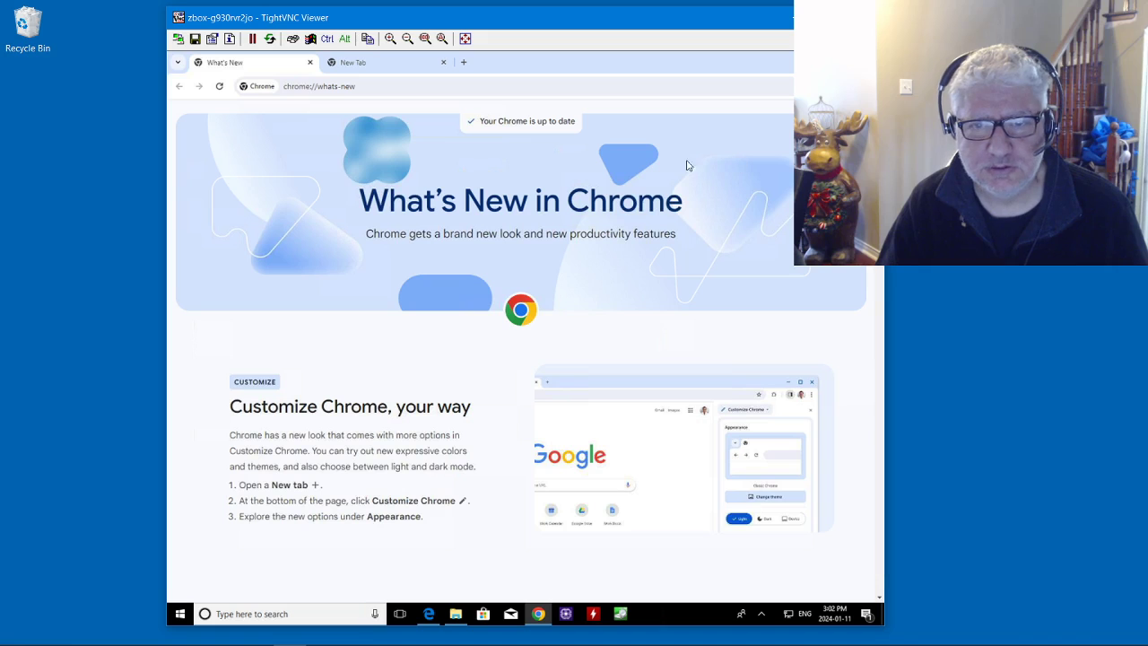
- Search Google for "lazarus download" and open the Lazarus 3.0 Windows 64-bit files from the Lazarus IDE downloads page
{"action": "left_click", "coordinate": [381, 63]}
{"action": "left_click", "coordinate": [500, 277]}
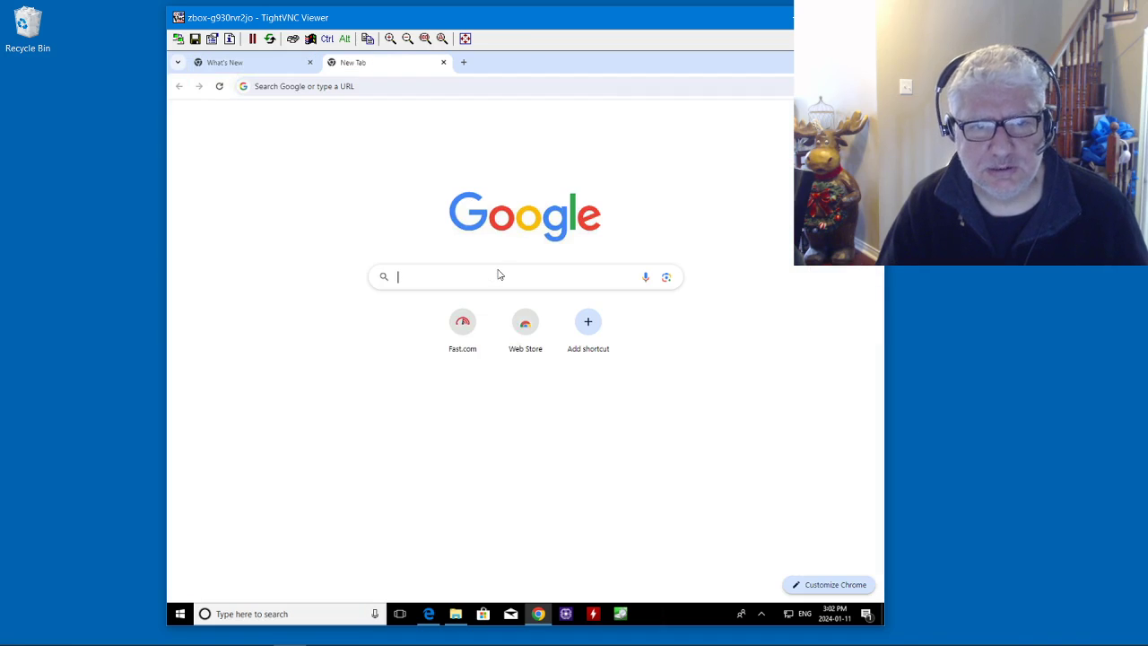
{"action": "type", "text": "laza"}
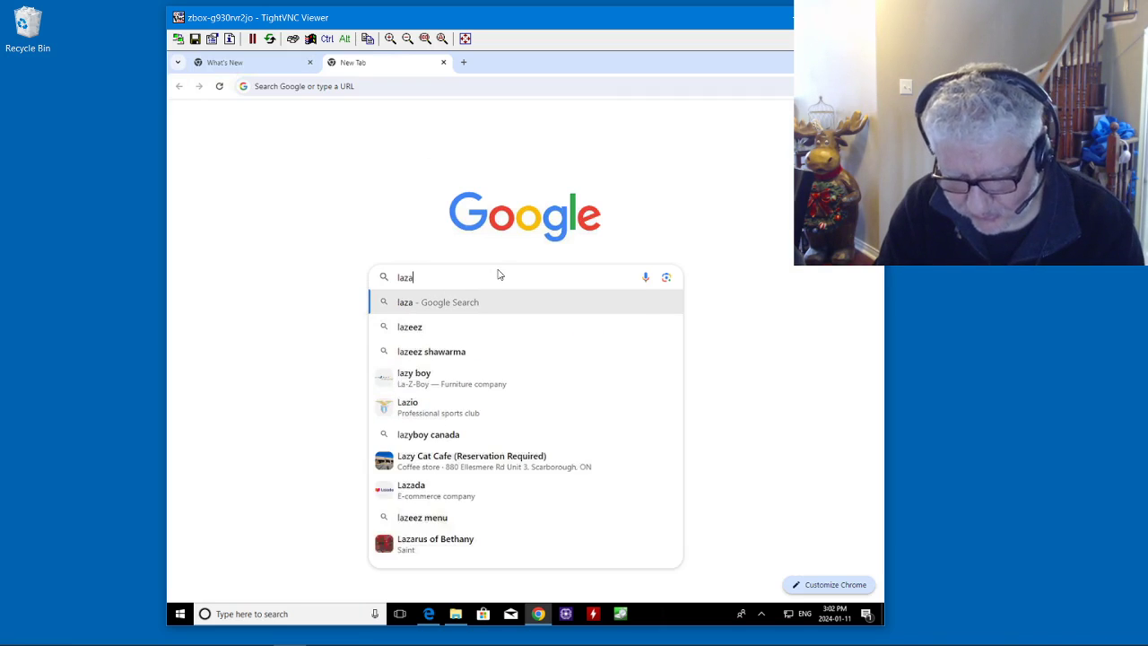
{"action": "type", "text": "rus down"}
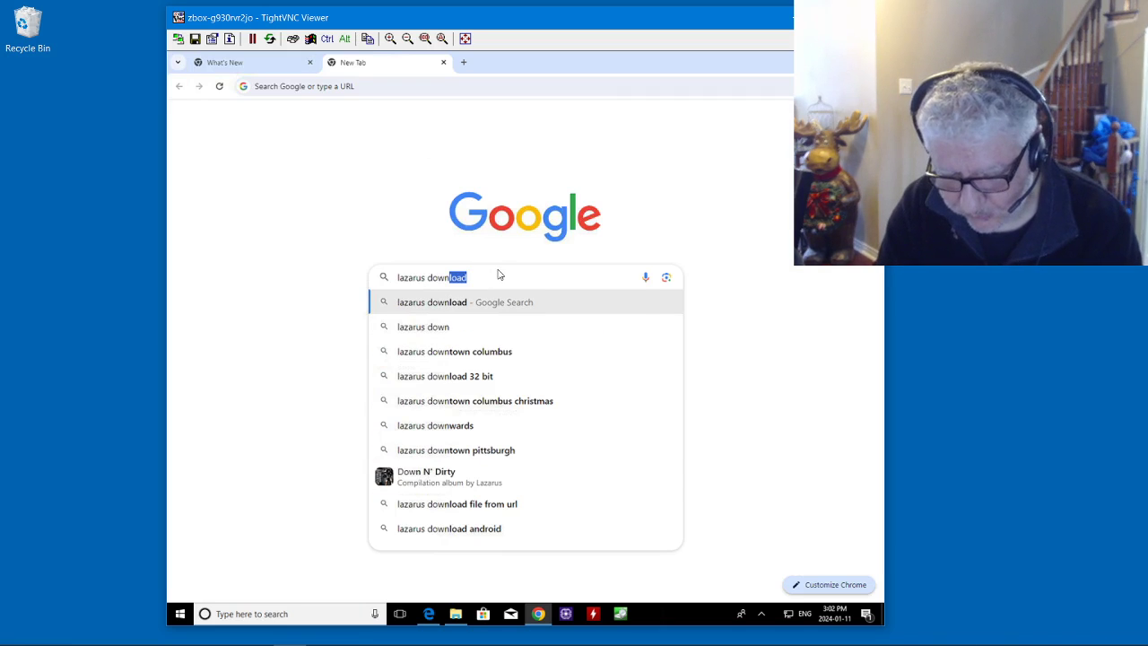
{"action": "key", "text": "Return"}
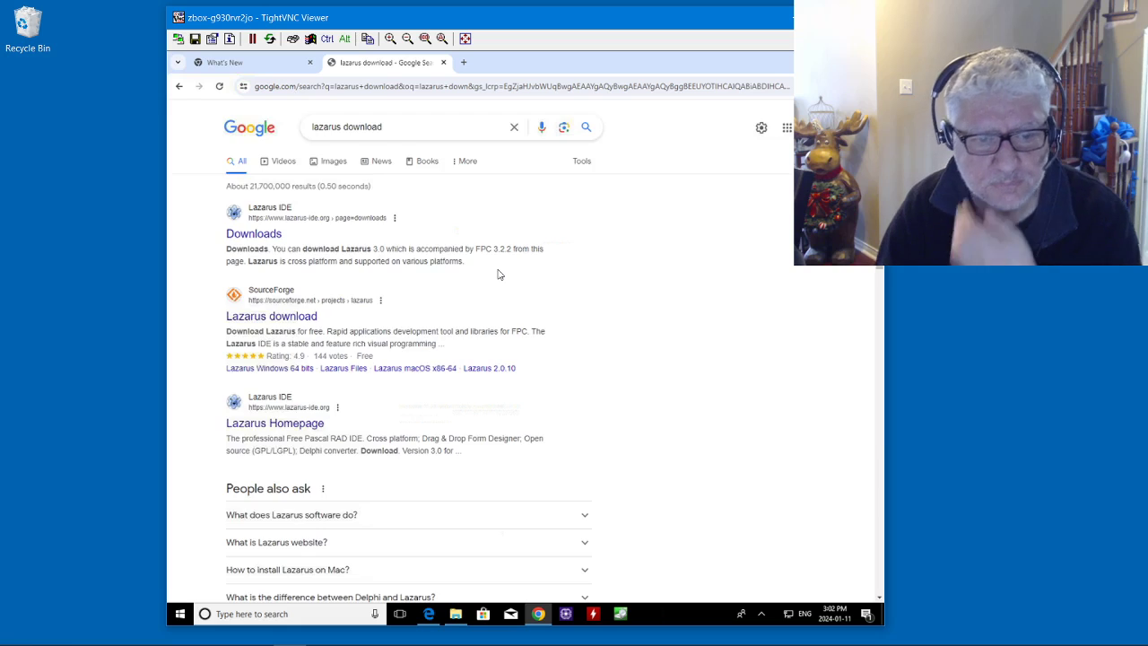
{"action": "left_click", "coordinate": [261, 239]}
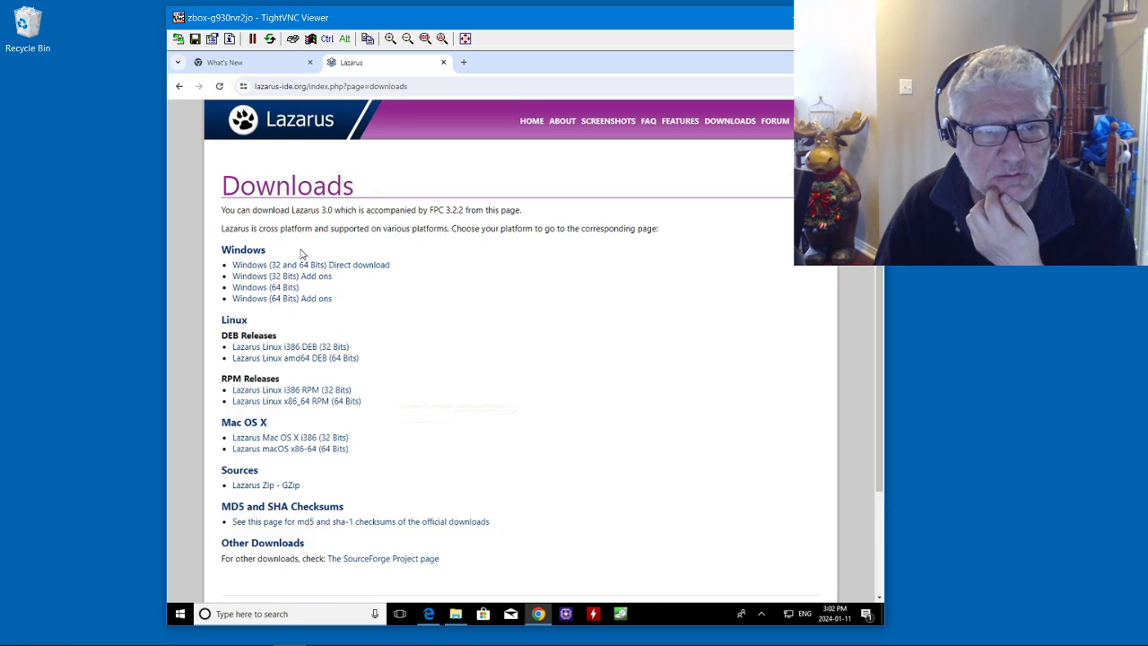
{"action": "left_click", "coordinate": [283, 299]}
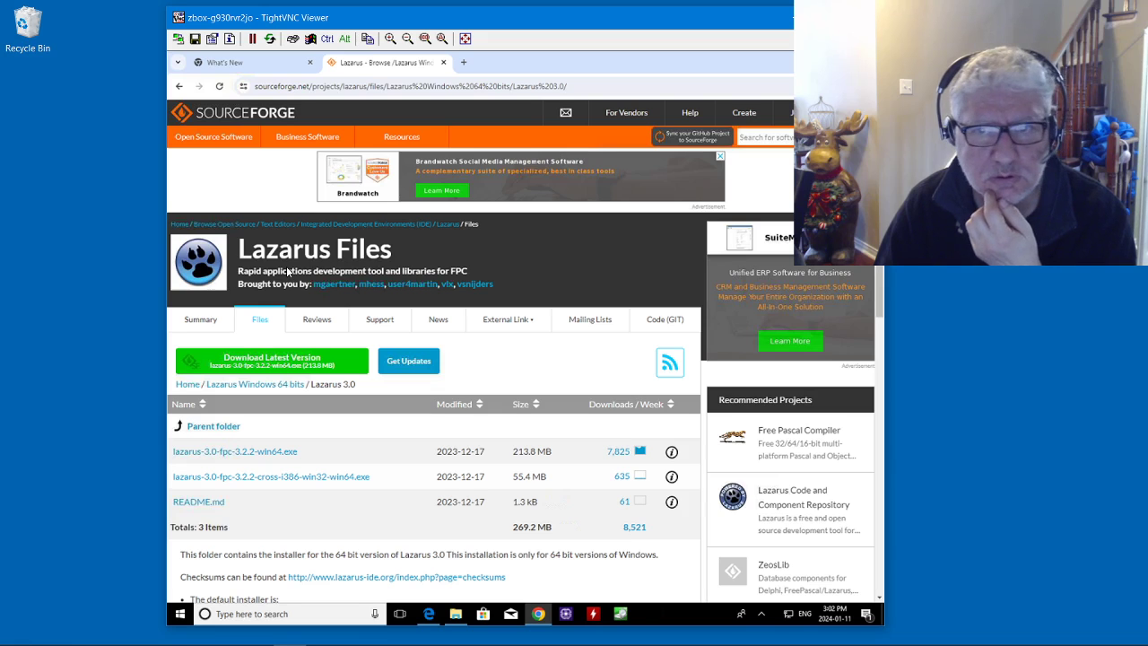
- Download lazarus-3.0-fpc-3.2.2-win64.exe from SourceForge and run it despite the SmartScreen warning, allowing it to make changes to the device
{"action": "left_click", "coordinate": [316, 366]}
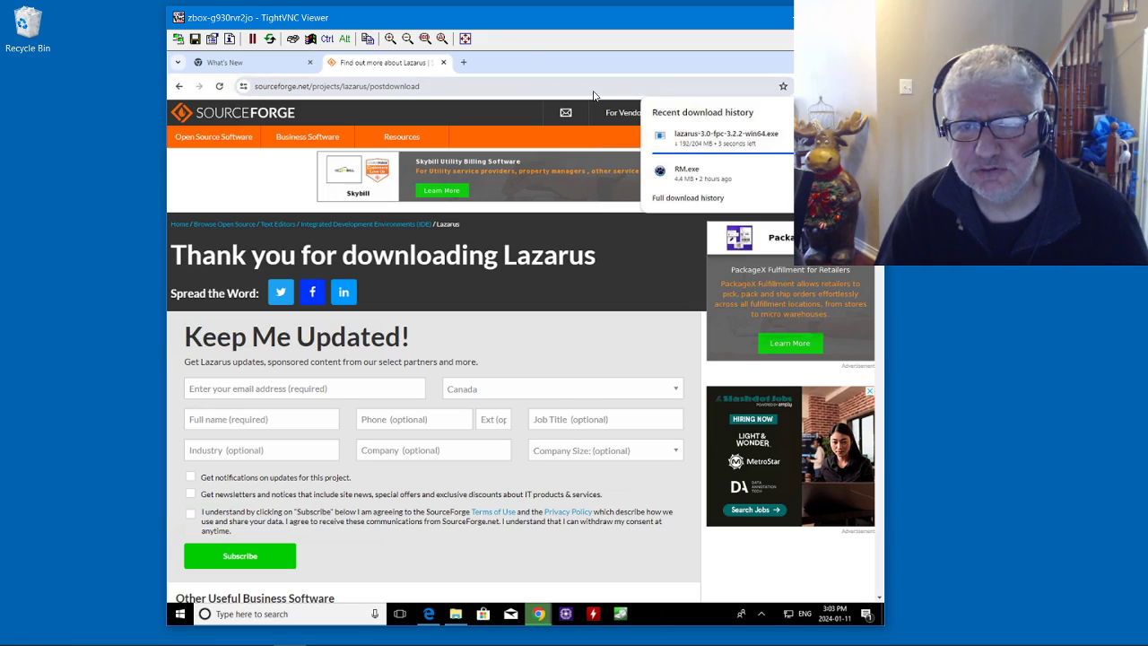
{"action": "key", "text": "alt+Left"}
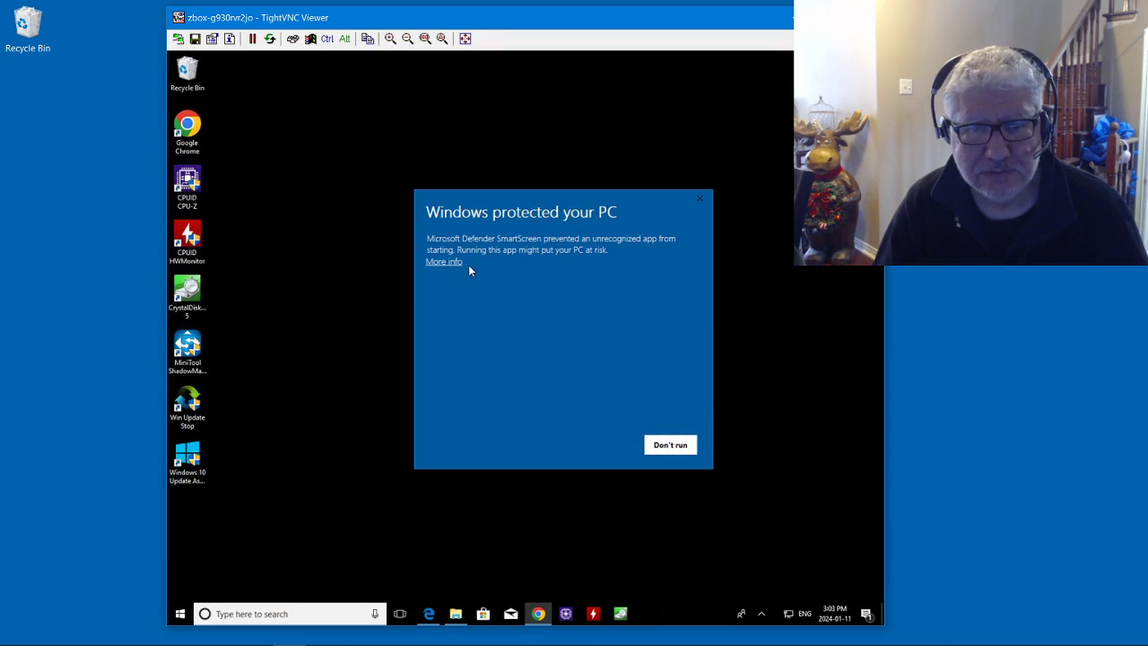
{"action": "left_click", "coordinate": [443, 261]}
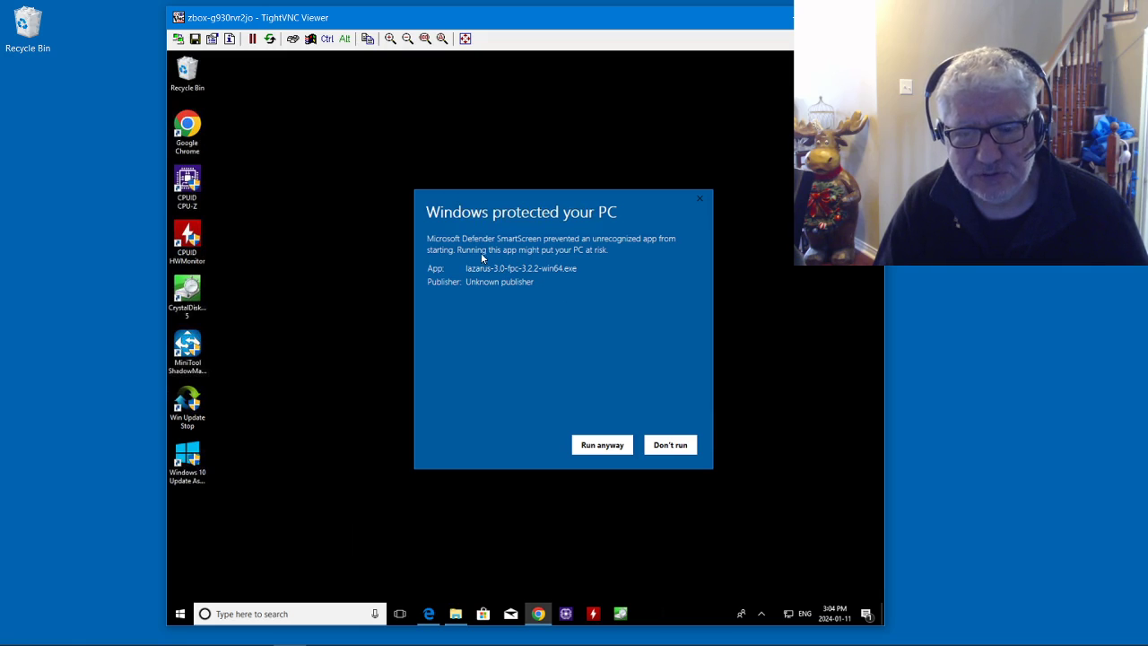
{"action": "left_click", "coordinate": [597, 446]}
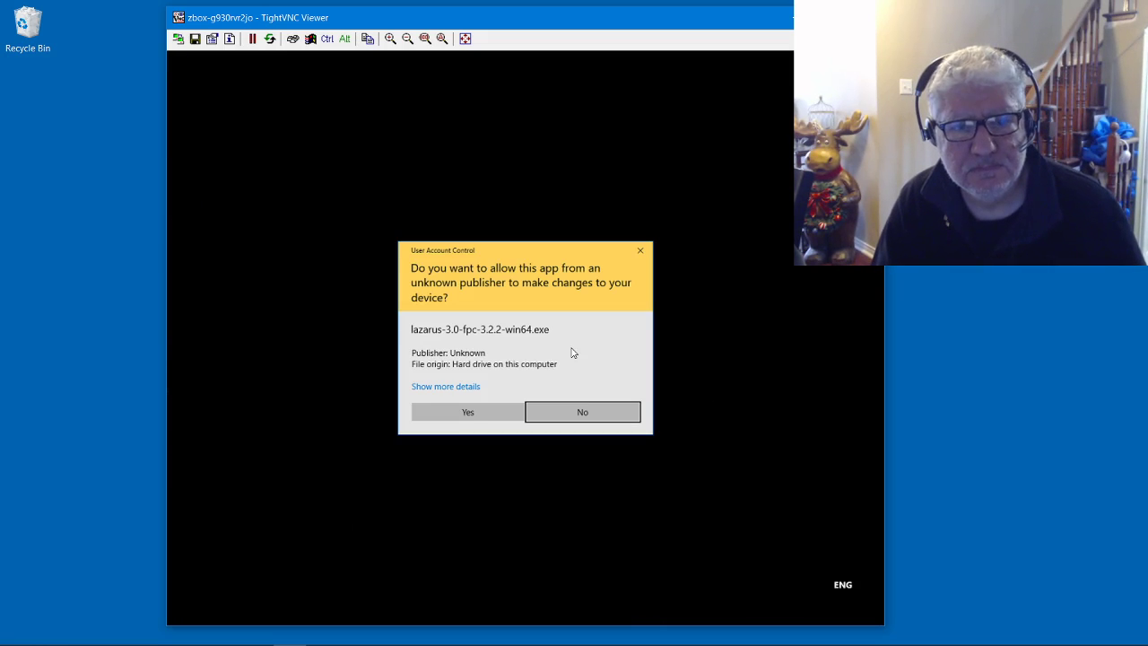
{"action": "left_click", "coordinate": [466, 418]}
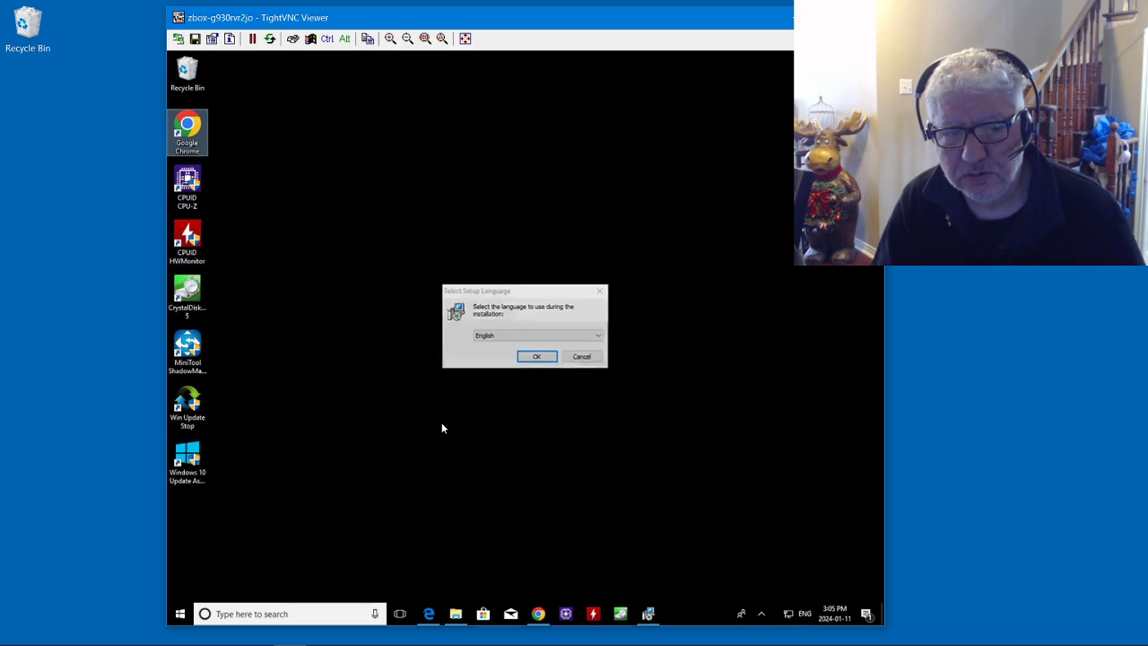
- Set up Lazarus in English with destination C:\lazarus, no secondary installation, and the Full installation components
{"action": "left_click", "coordinate": [534, 358]}
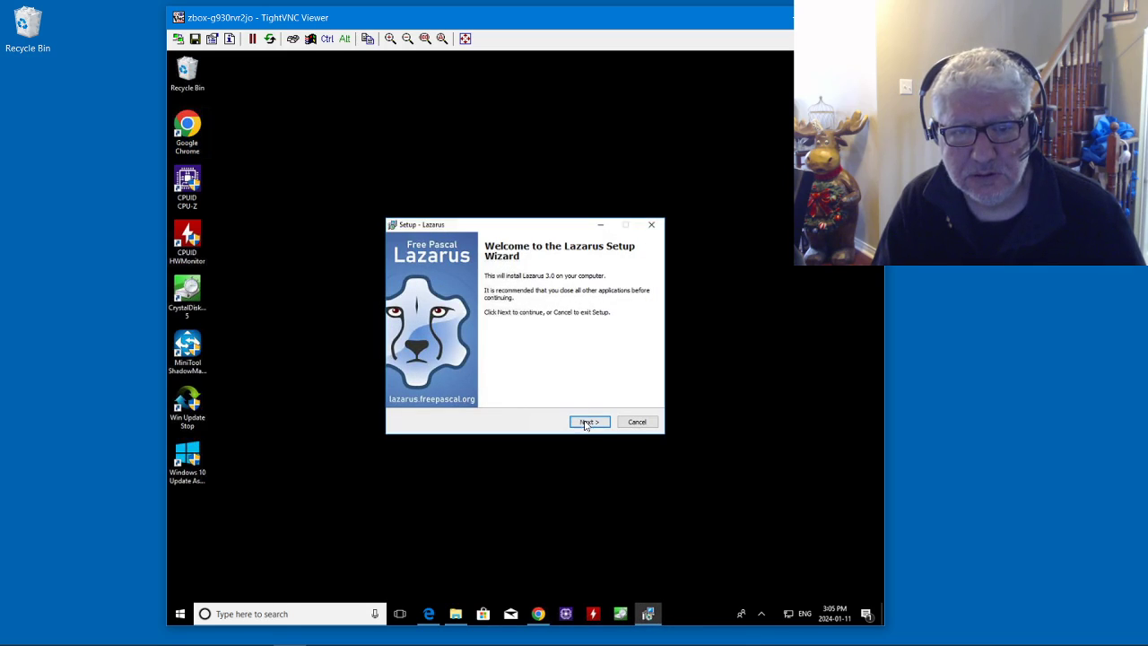
{"action": "left_click", "coordinate": [590, 423]}
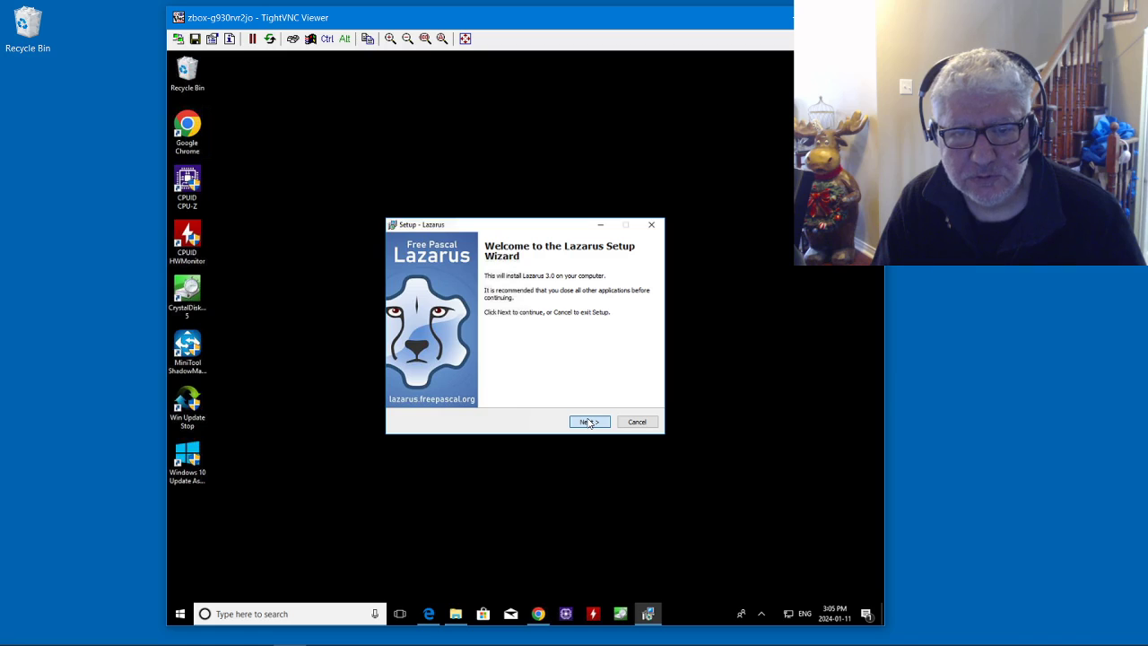
{"action": "left_click", "coordinate": [590, 422]}
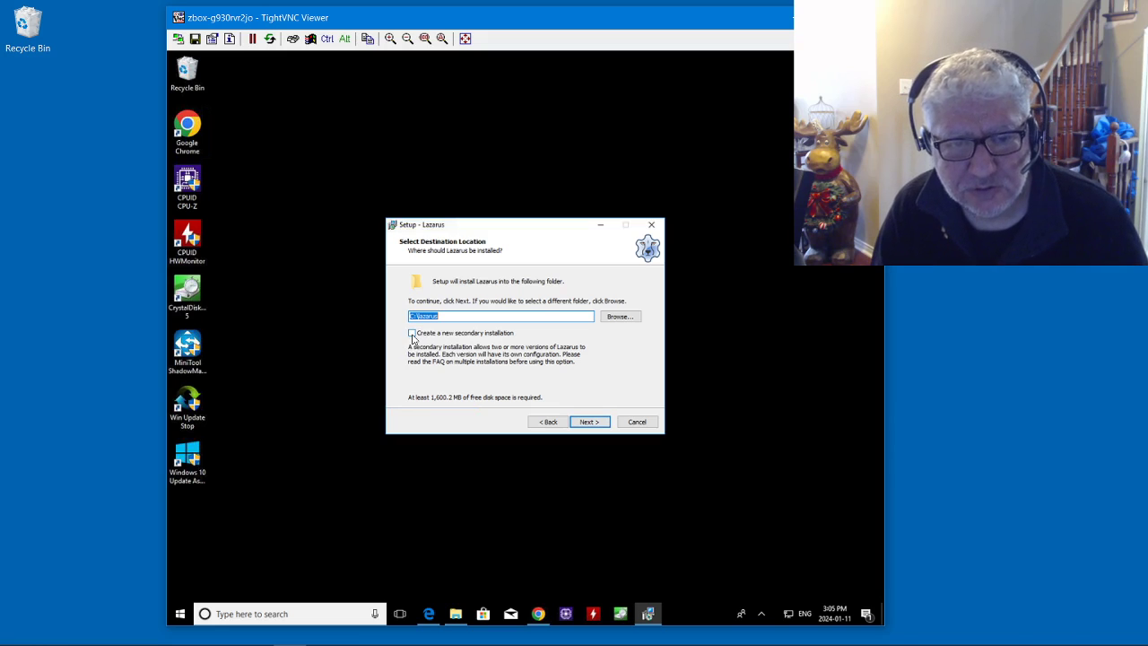
{"action": "left_click", "coordinate": [589, 422]}
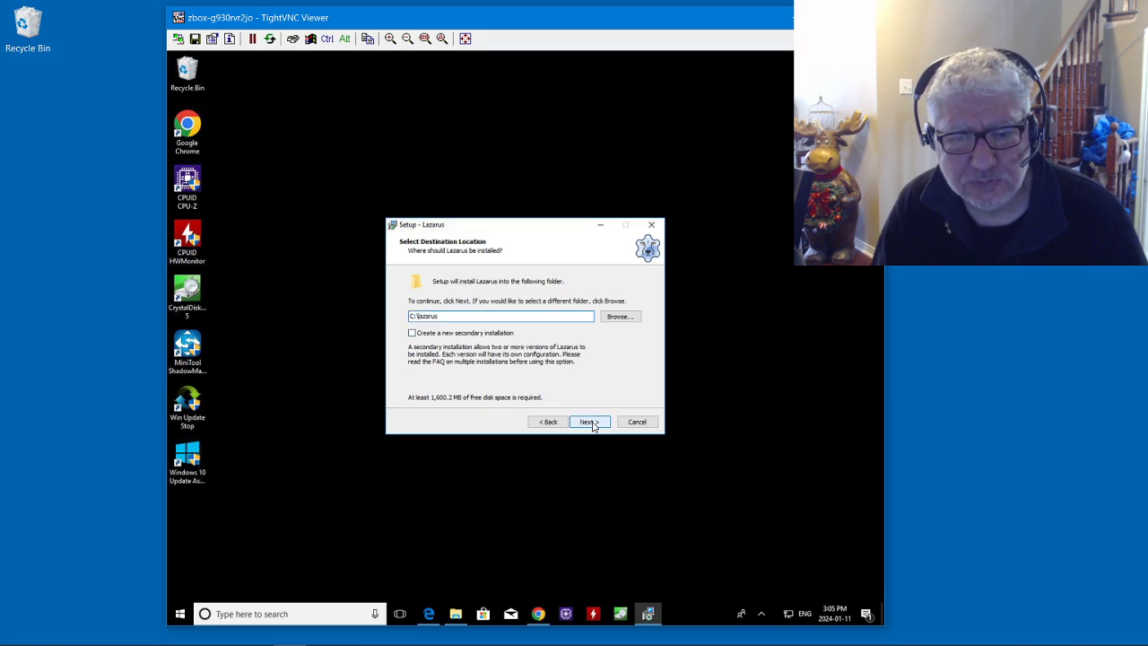
{"action": "left_click", "coordinate": [636, 382]}
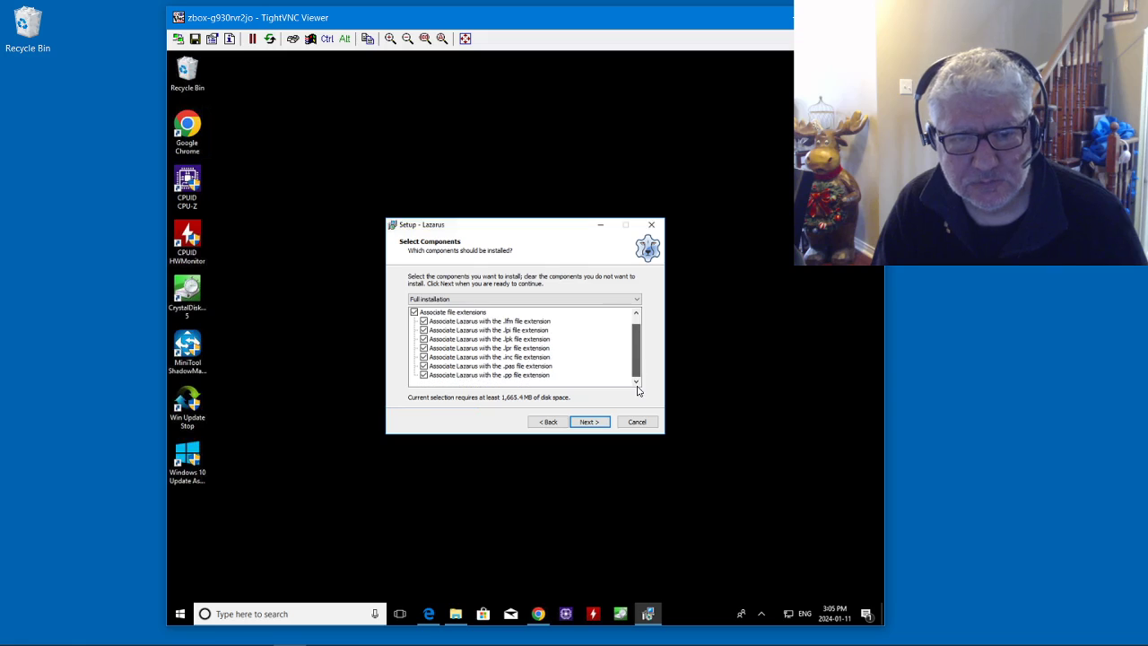
{"action": "left_click", "coordinate": [586, 423]}
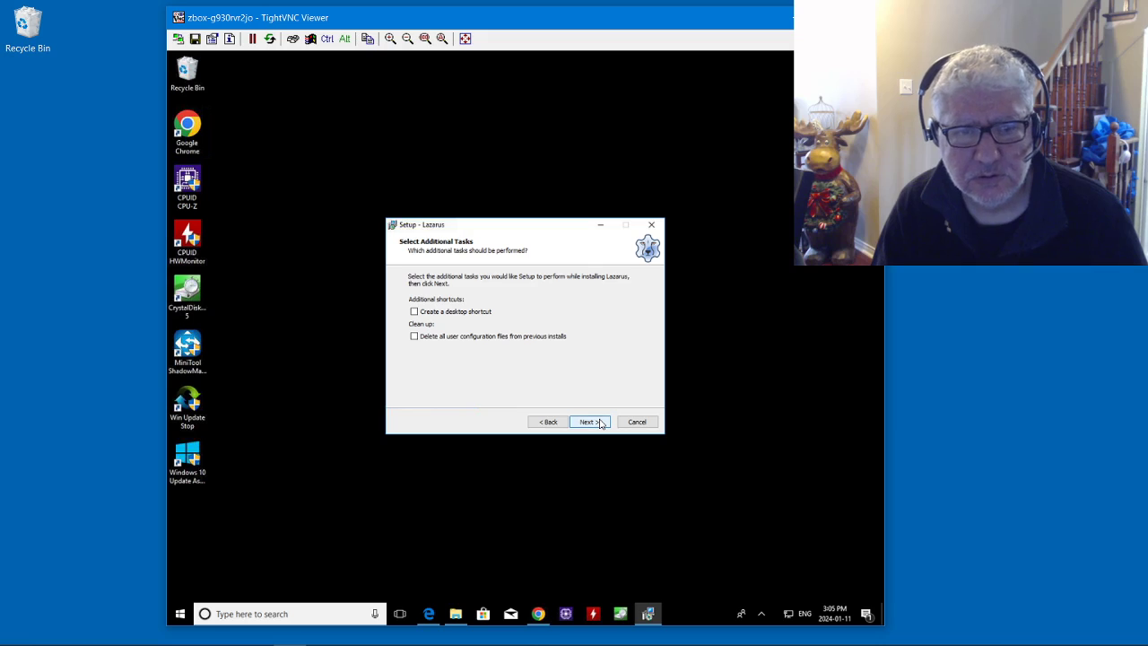
- Enable the desktop shortcut, review the setup summary, install Lazarus and finish the wizard
{"action": "left_click", "coordinate": [425, 312]}
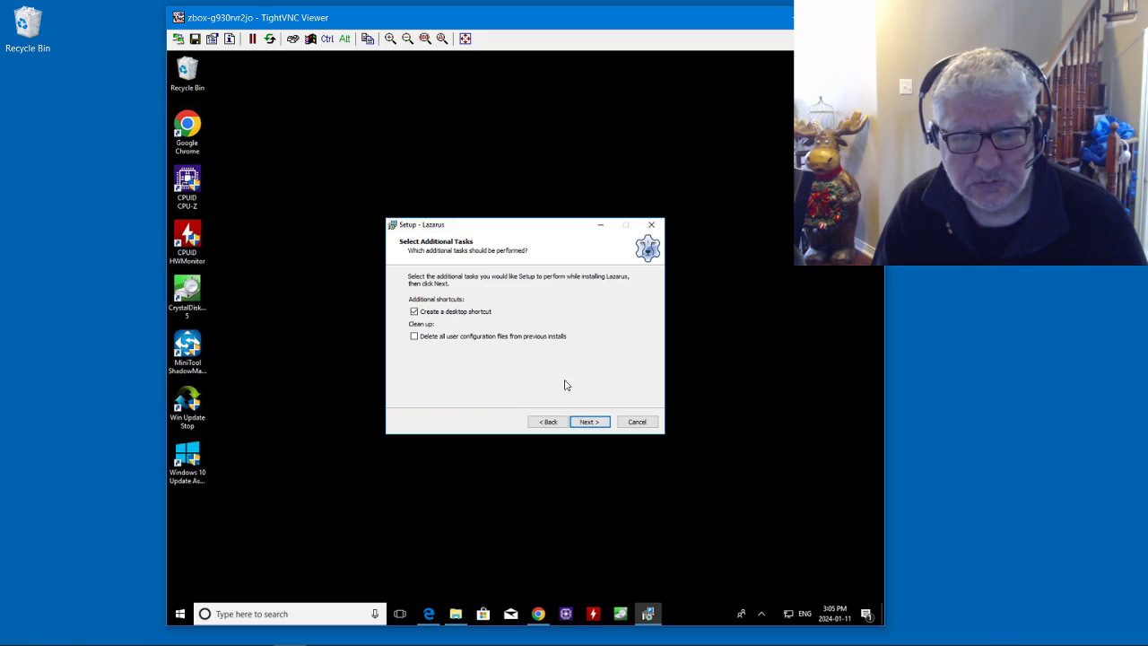
{"action": "left_click", "coordinate": [590, 423]}
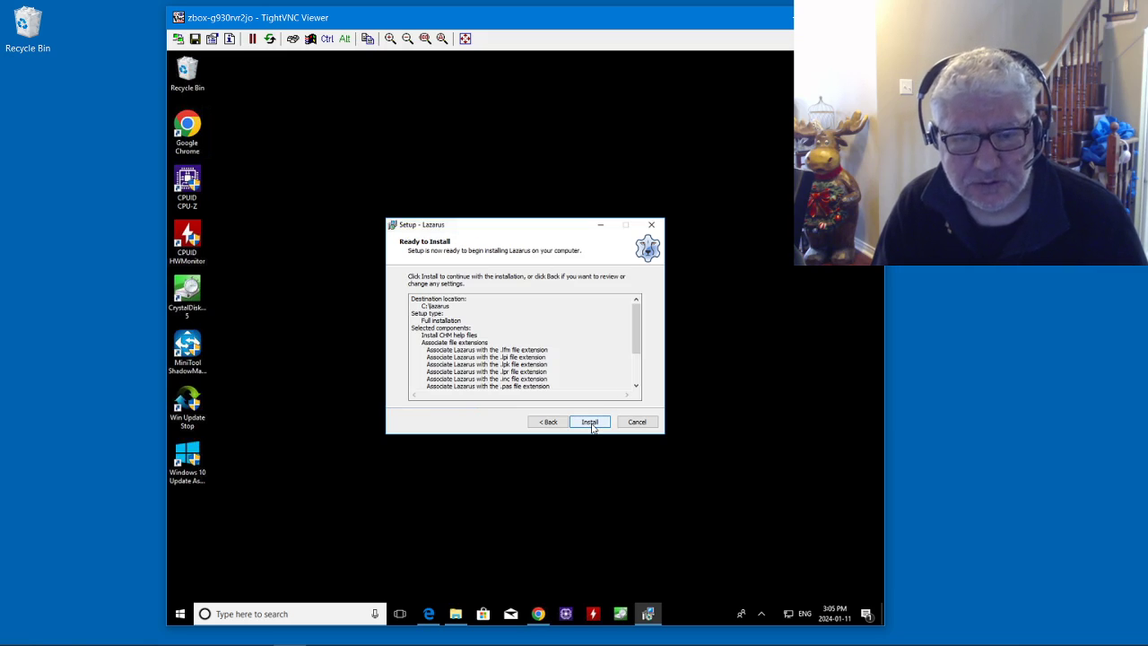
{"action": "left_click", "coordinate": [640, 373]}
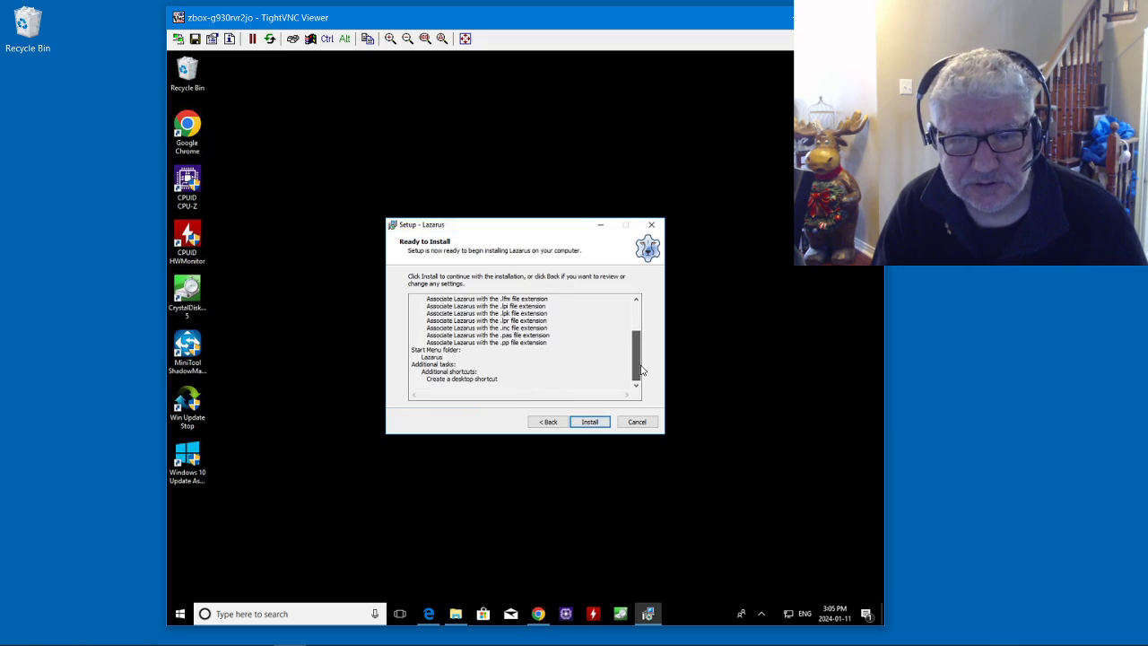
{"action": "left_click", "coordinate": [591, 425]}
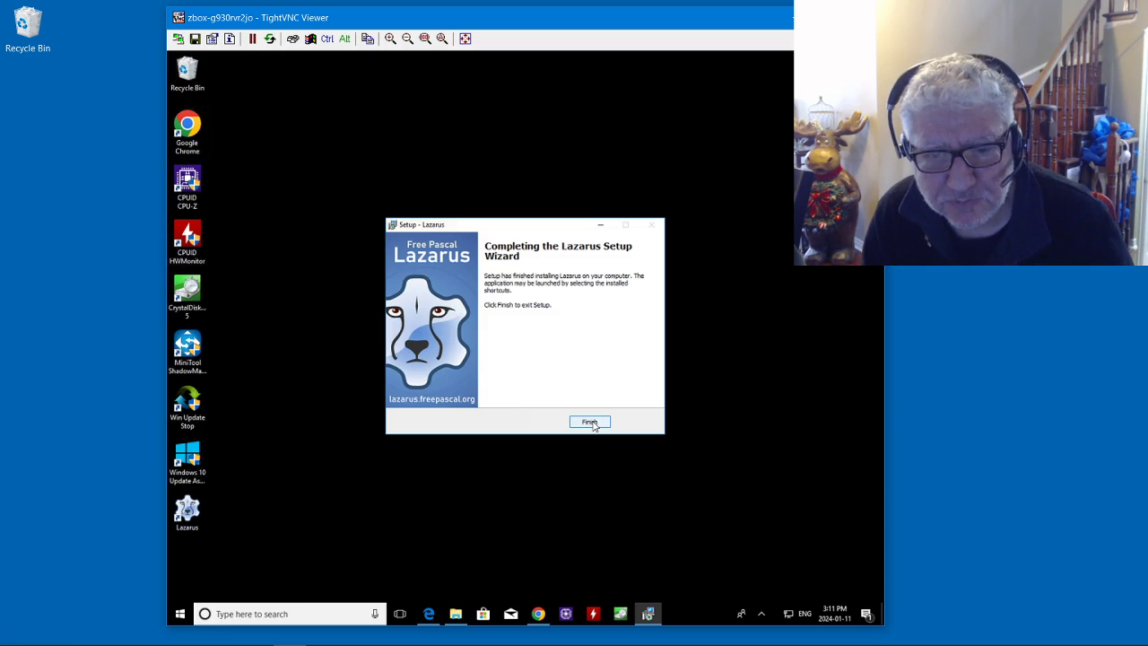
{"action": "left_click", "coordinate": [590, 423]}
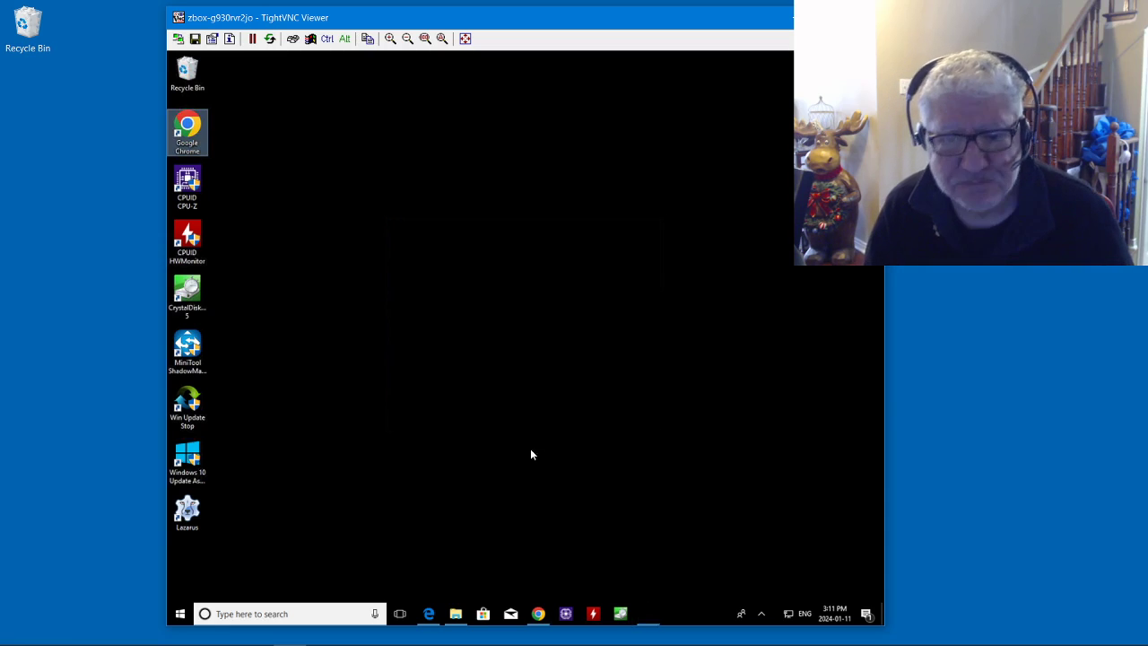
- Launch Lazarus, move Form1 over the source editor and enlarge it to about 753 x 365
{"action": "left_click", "coordinate": [194, 515]}
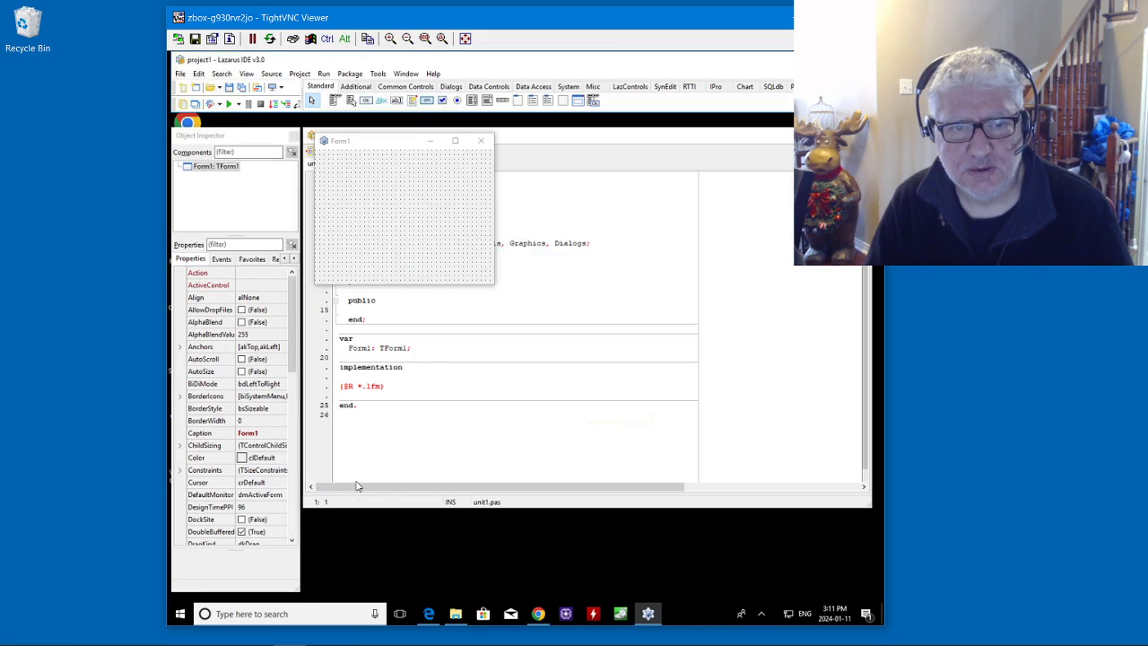
{"action": "left_click_drag", "start_coordinate": [390, 146], "coordinate": [442, 237]}
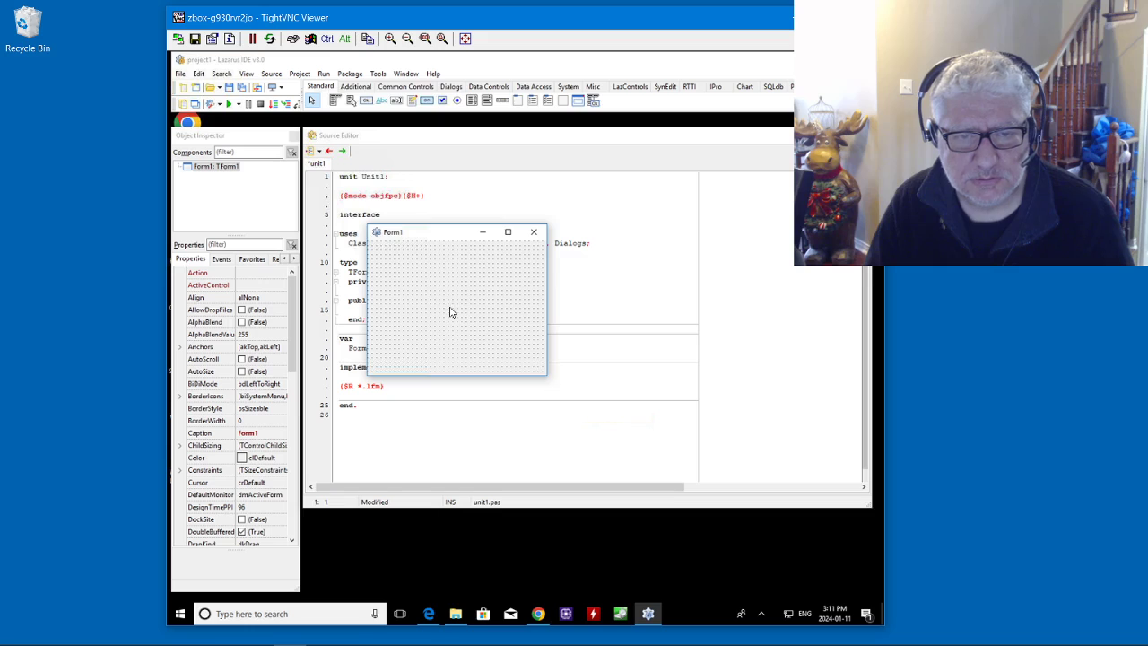
{"action": "left_click_drag", "start_coordinate": [449, 306], "coordinate": [469, 322]}
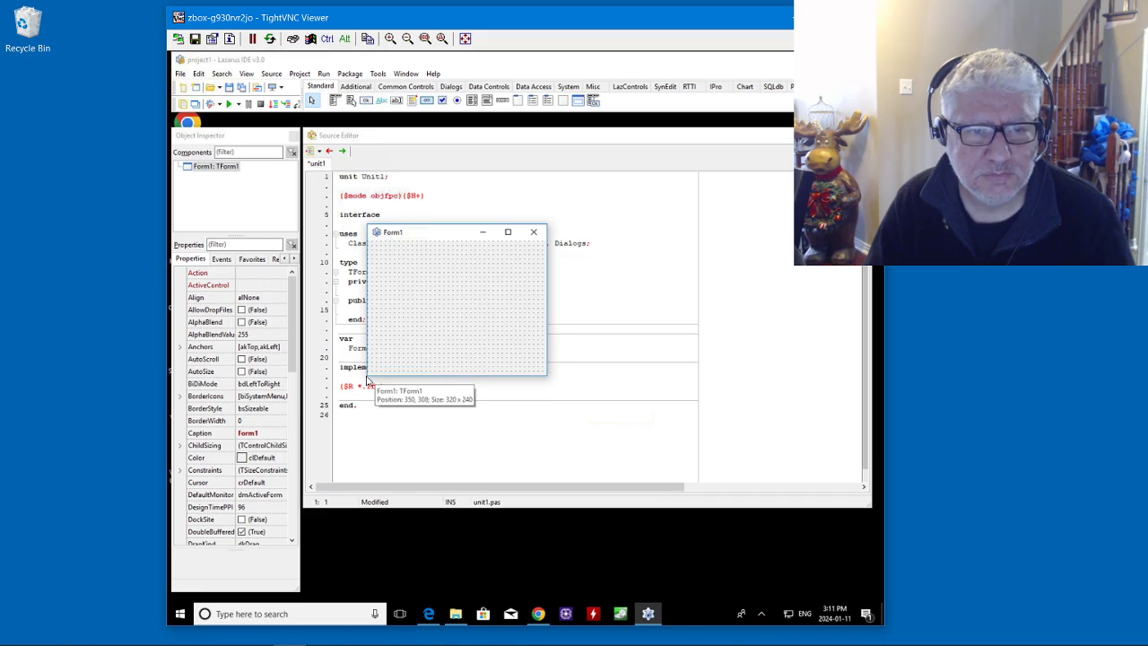
{"action": "left_click_drag", "start_coordinate": [366, 380], "coordinate": [345, 380]}
{"action": "mouse_move", "coordinate": [346, 425]}
{"action": "left_mouse_down"}
{"action": "mouse_move", "coordinate": [333, 425]}
{"action": "mouse_move", "coordinate": [361, 422]}
{"action": "mouse_move", "coordinate": [342, 418]}
{"action": "left_mouse_up"}
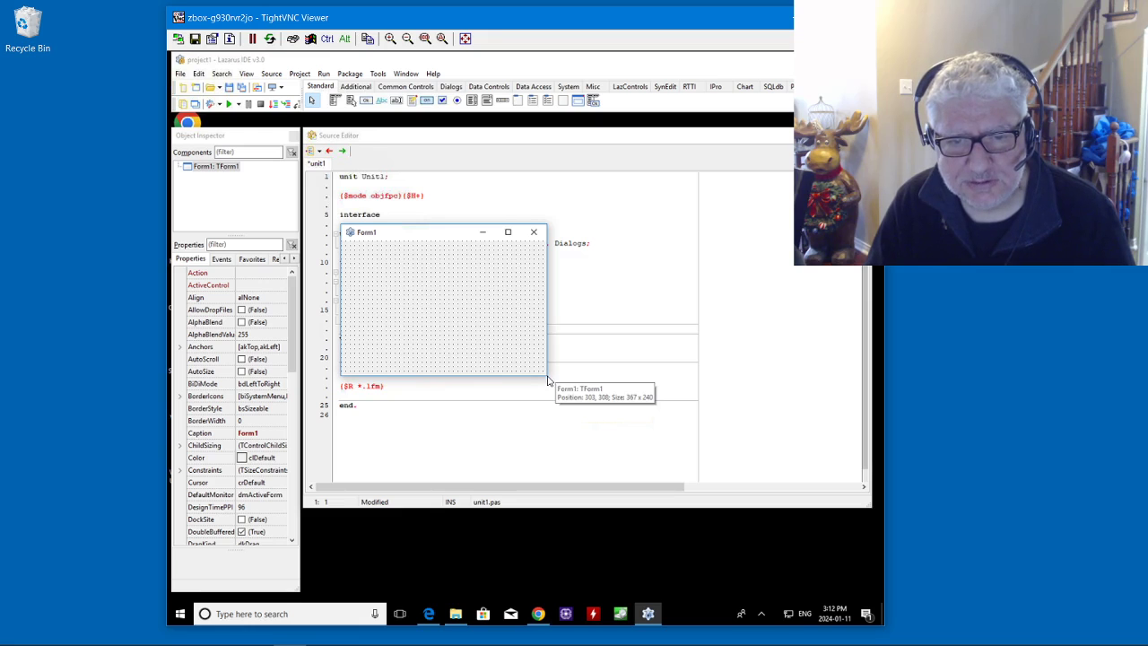
{"action": "left_click_drag", "start_coordinate": [548, 380], "coordinate": [766, 452]}
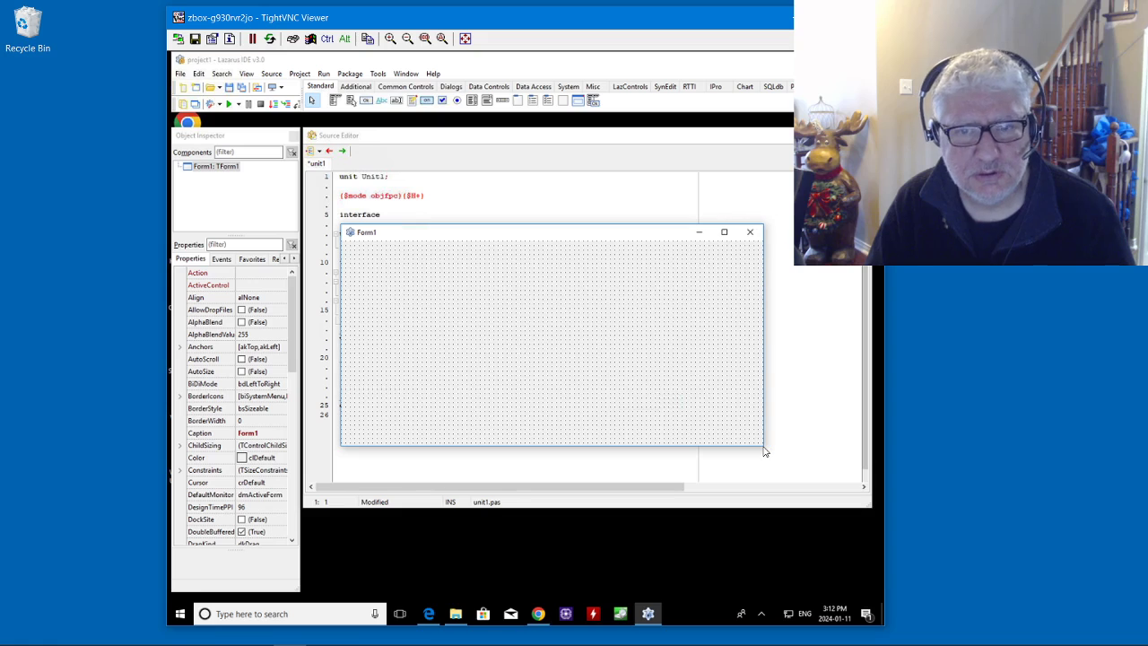
- Add a button captioned "Hello" to the lower middle of Form1 and a wide memo, about 177 high, above it
{"action": "left_click", "coordinate": [365, 99]}
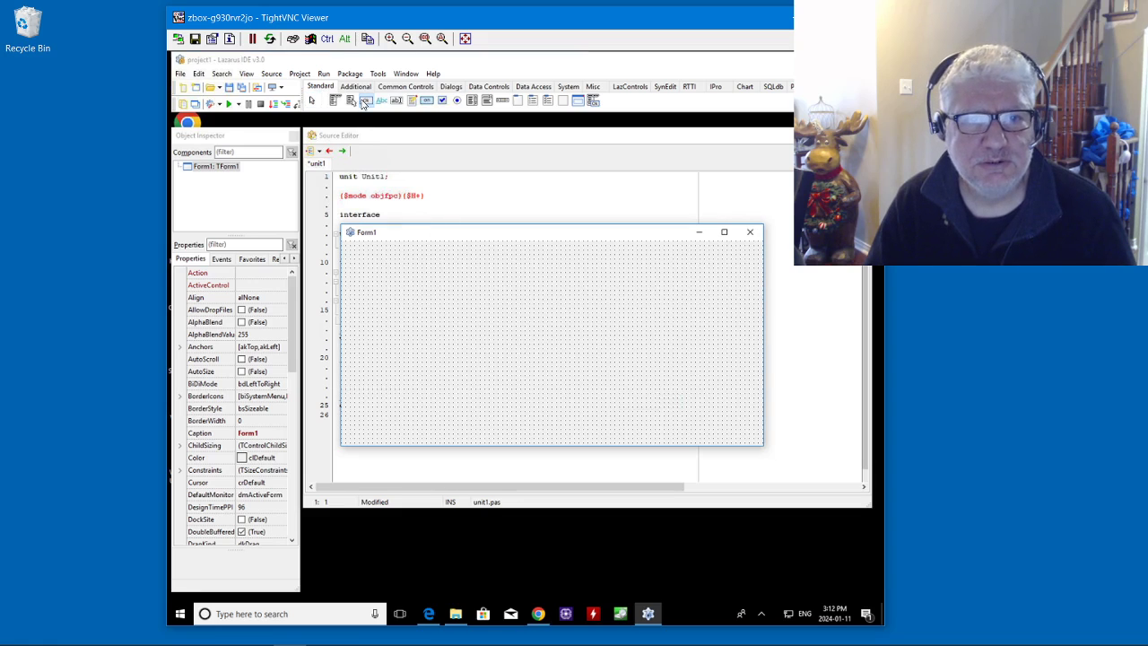
{"action": "left_click", "coordinate": [528, 380]}
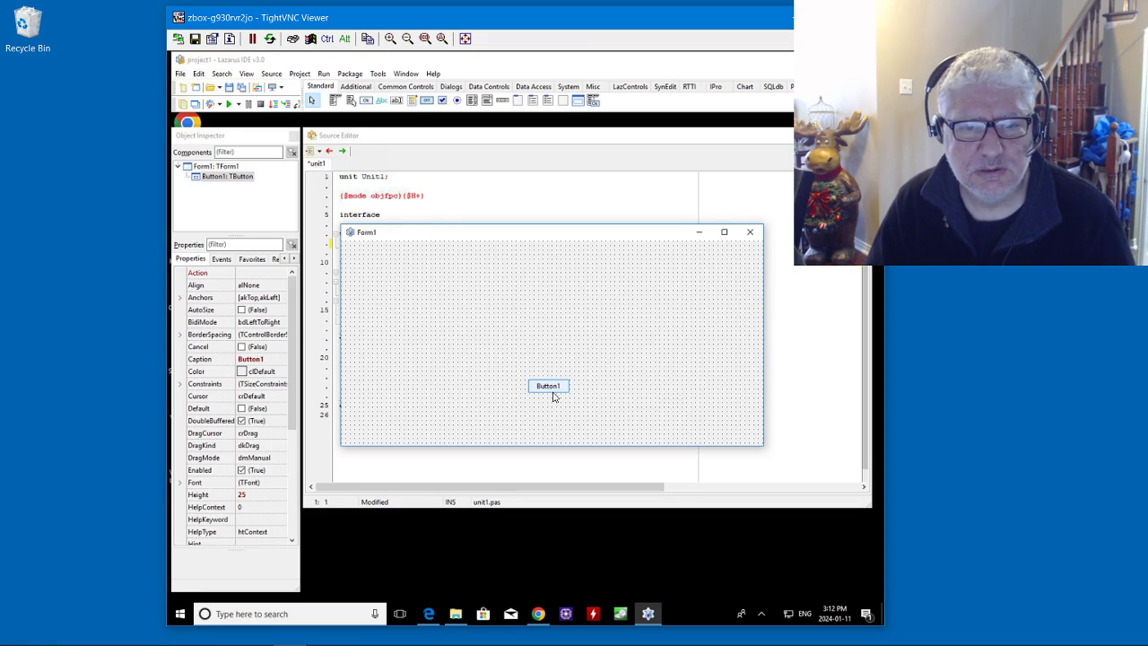
{"action": "left_click", "coordinate": [268, 361]}
{"action": "type", "text": "Hello"}
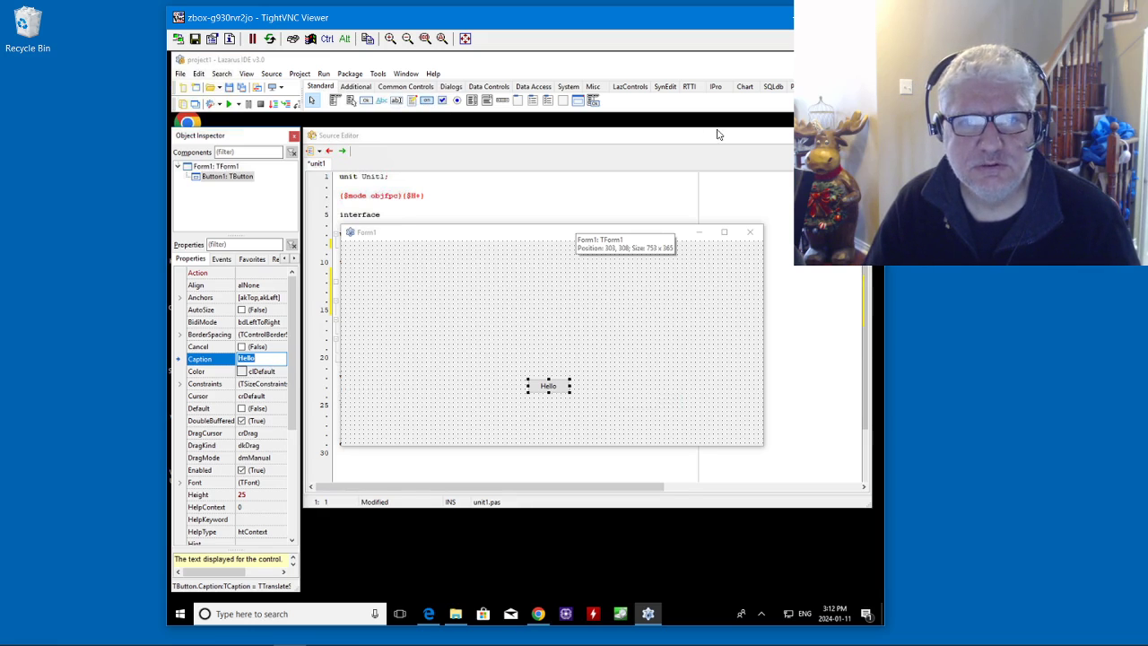
{"action": "left_click", "coordinate": [414, 100]}
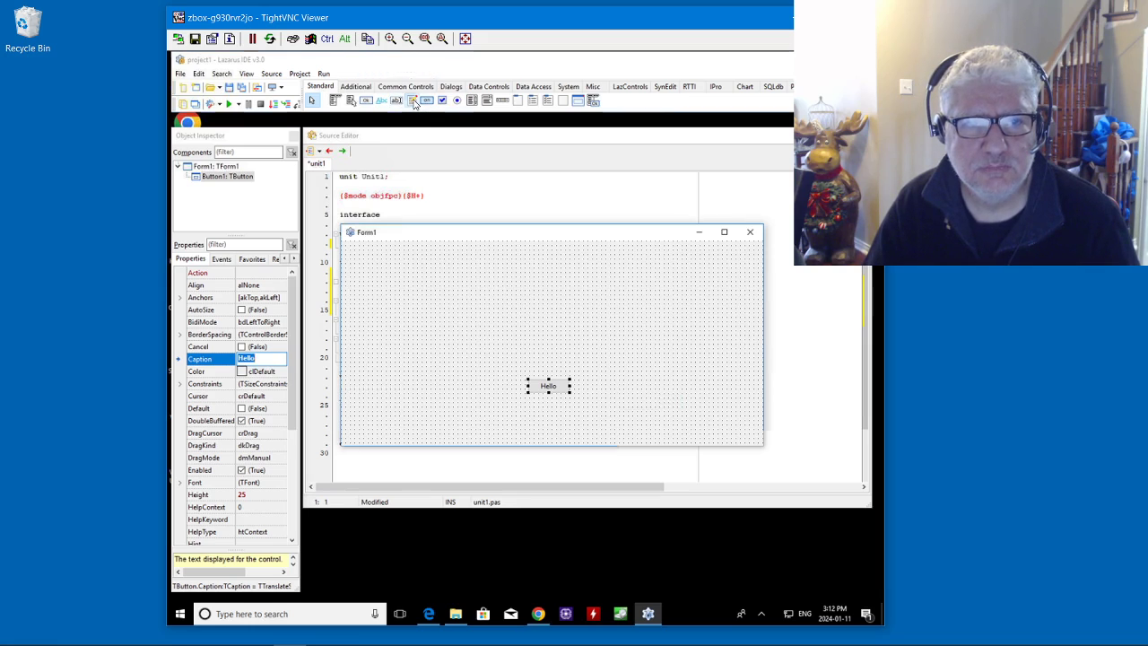
{"action": "left_click_drag", "start_coordinate": [382, 246], "coordinate": [736, 351]}
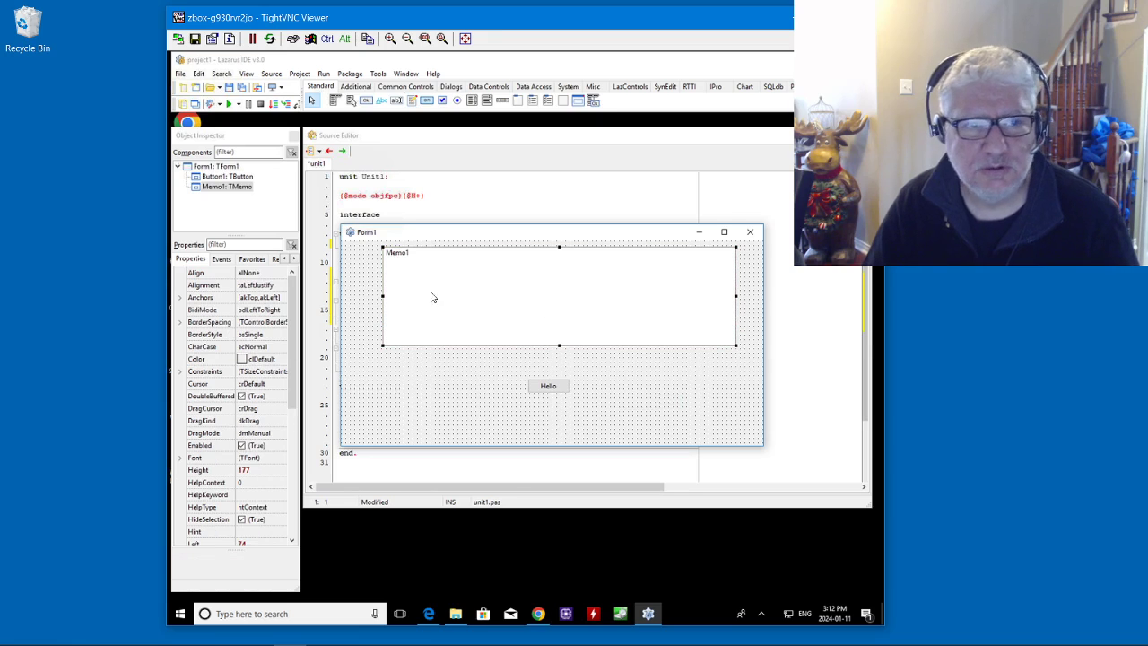
- Run the project with Dwarf 3 (-gw3) debug information, move the running form up, close it and acknowledge the stopped execution
{"action": "left_click", "coordinate": [230, 105]}
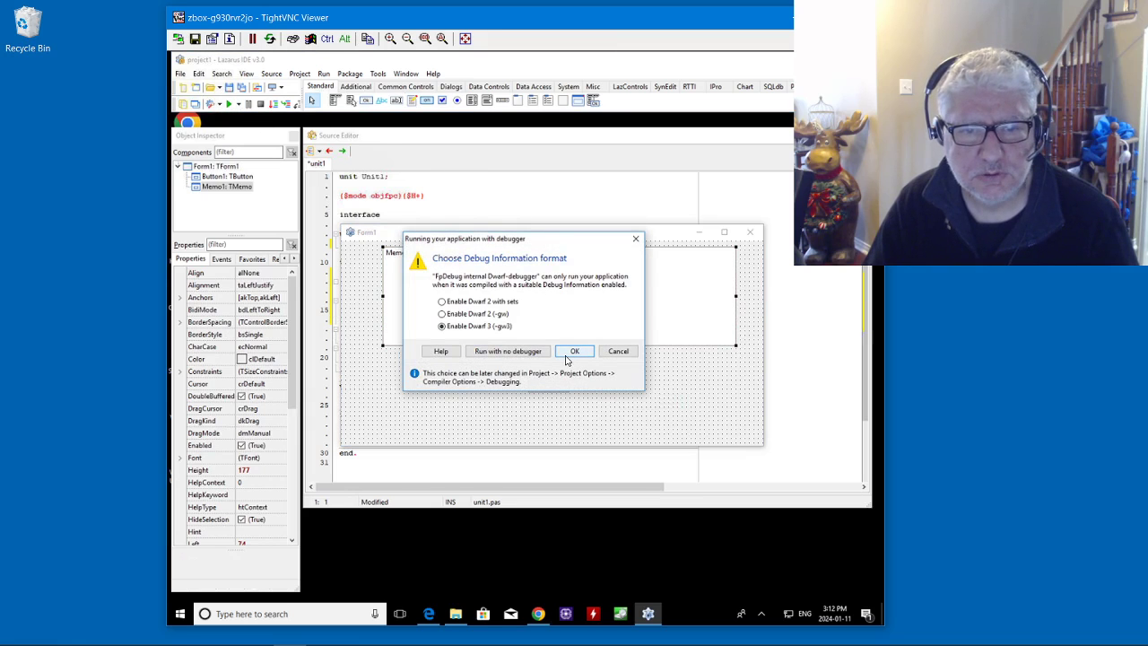
{"action": "left_click", "coordinate": [570, 351]}
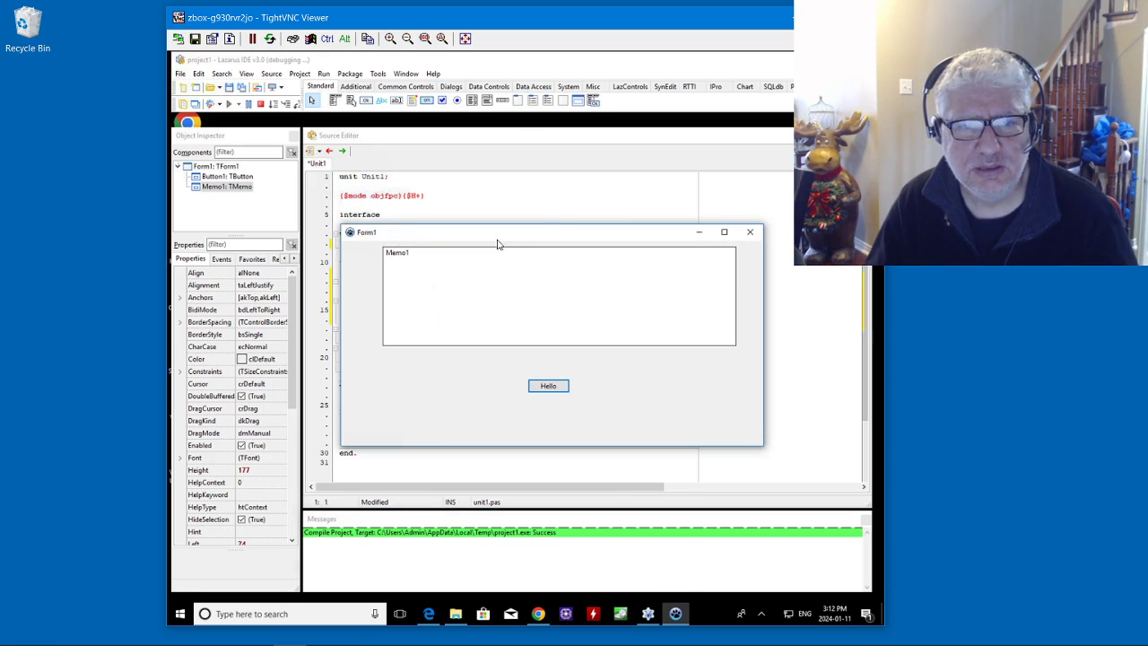
{"action": "left_click_drag", "start_coordinate": [496, 238], "coordinate": [499, 189]}
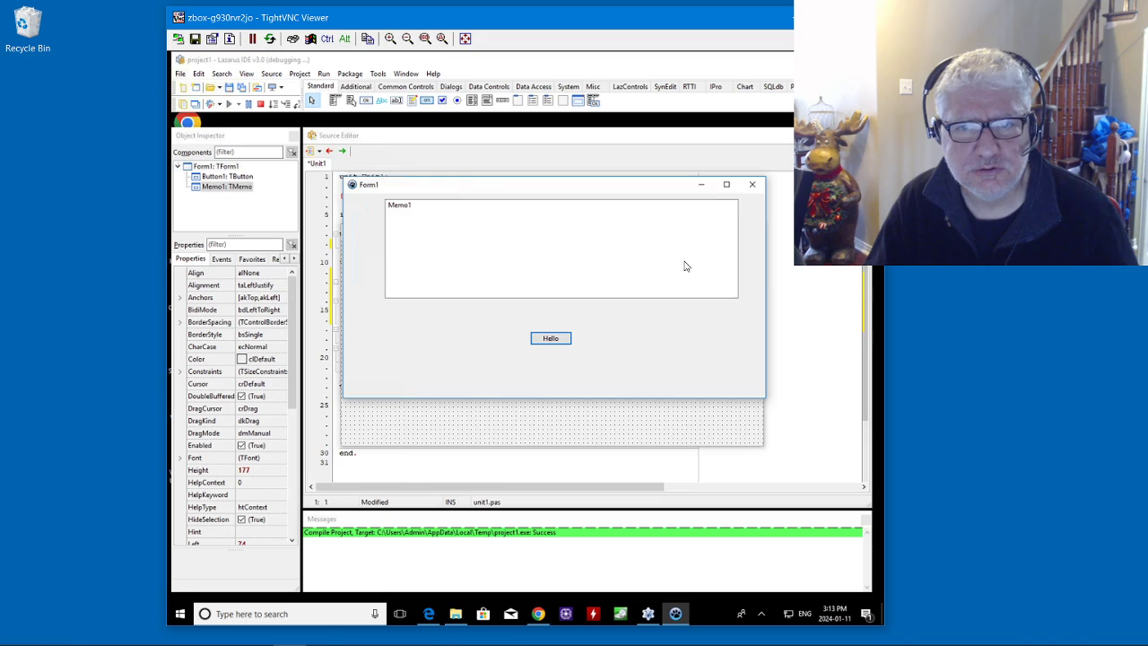
{"action": "left_click", "coordinate": [753, 194]}
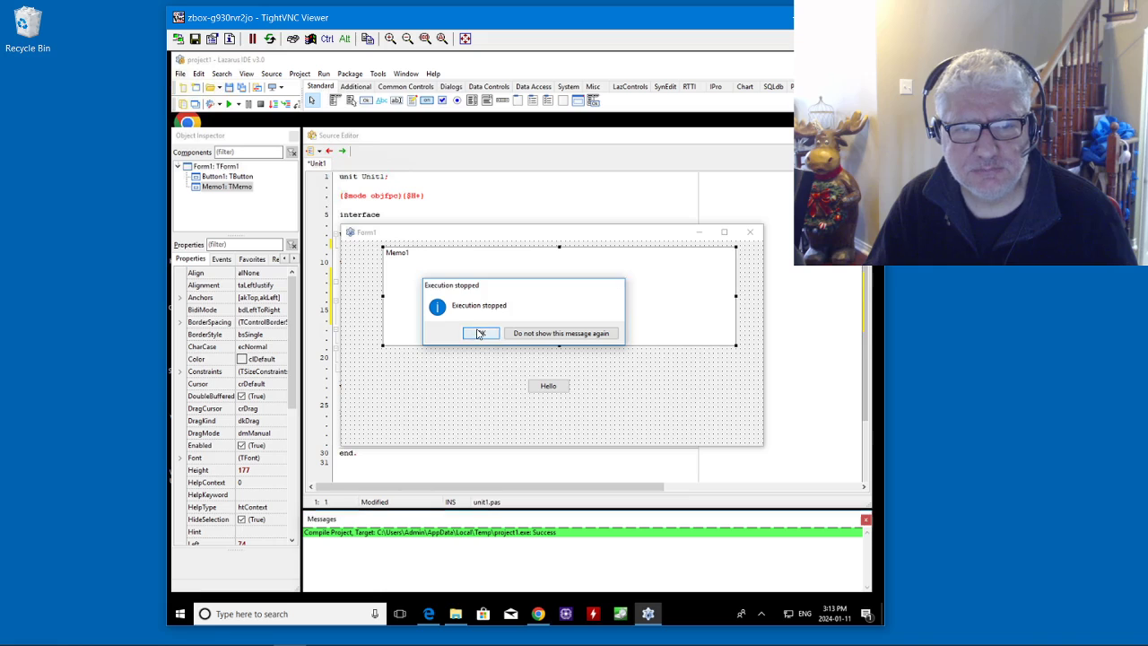
{"action": "left_click", "coordinate": [480, 333]}
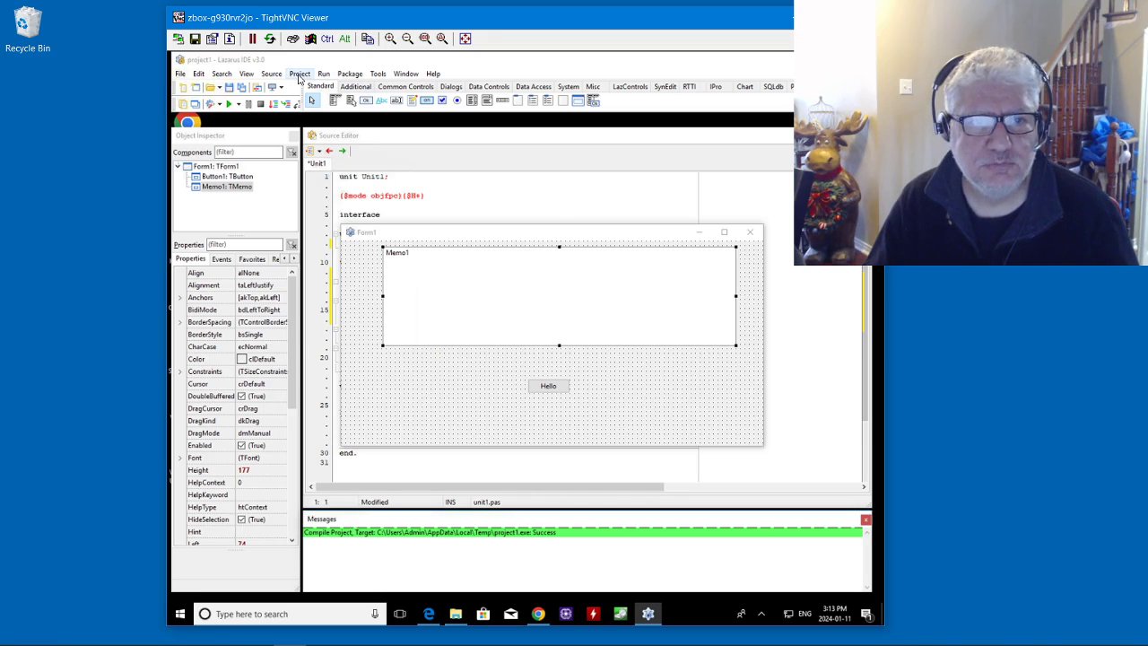
- Close the test project and discard its changes
{"action": "left_click", "coordinate": [301, 76]}
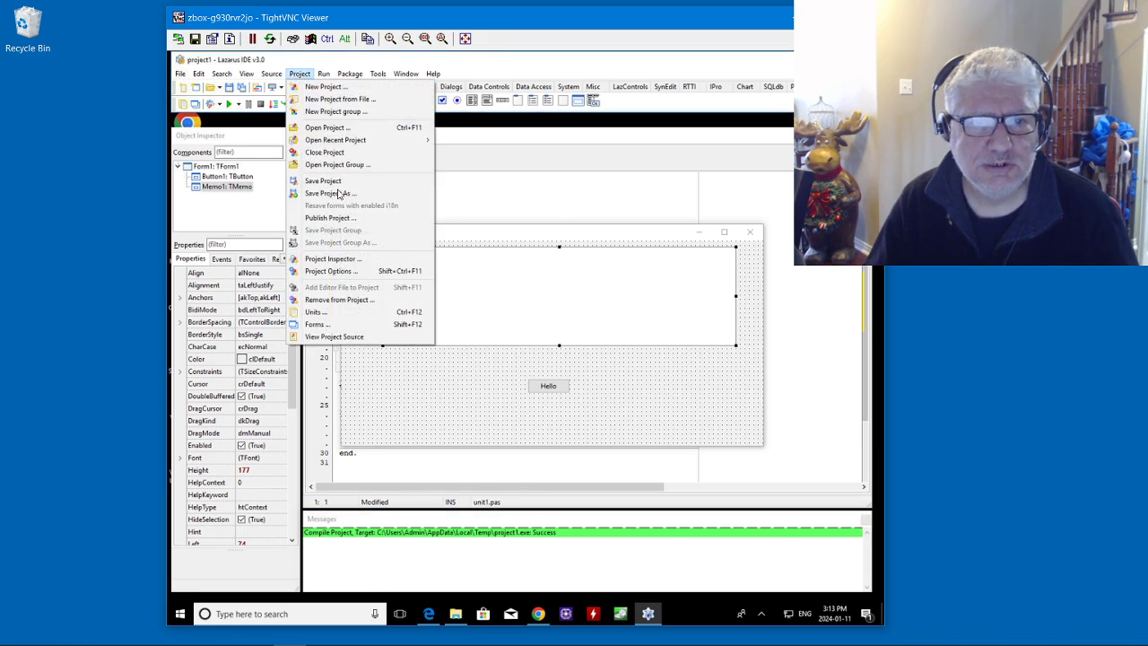
{"action": "left_click", "coordinate": [334, 153]}
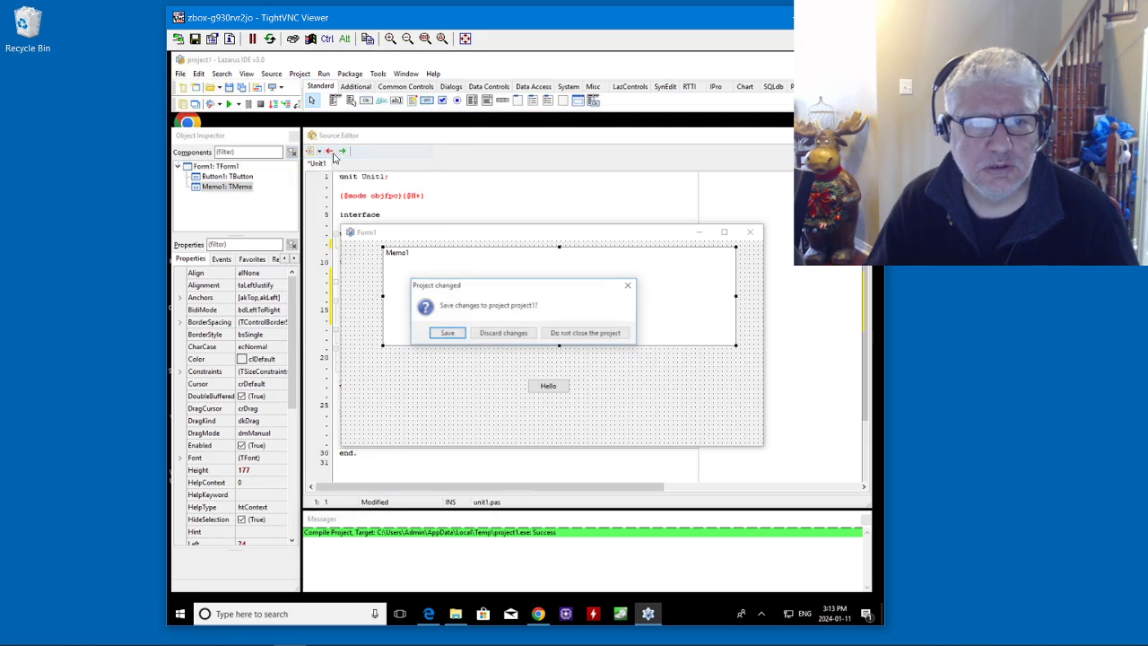
{"action": "left_click", "coordinate": [505, 337]}
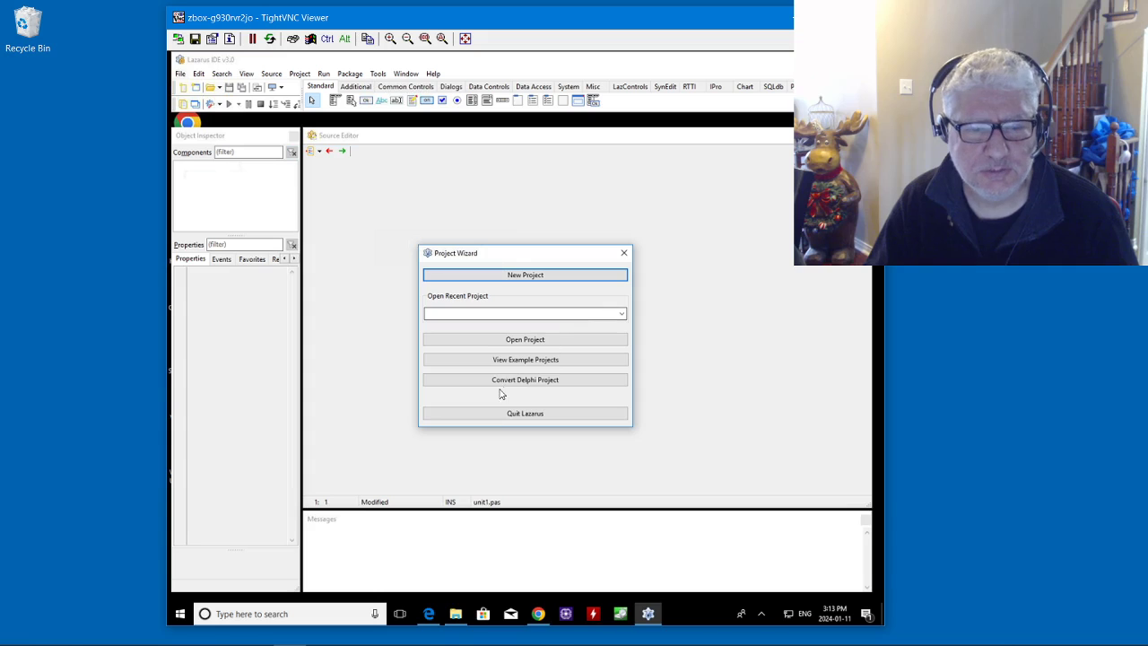
- Switch to Chrome, open a new tab and dismiss the notice about refreshed theme colors
{"action": "left_click", "coordinate": [538, 617]}
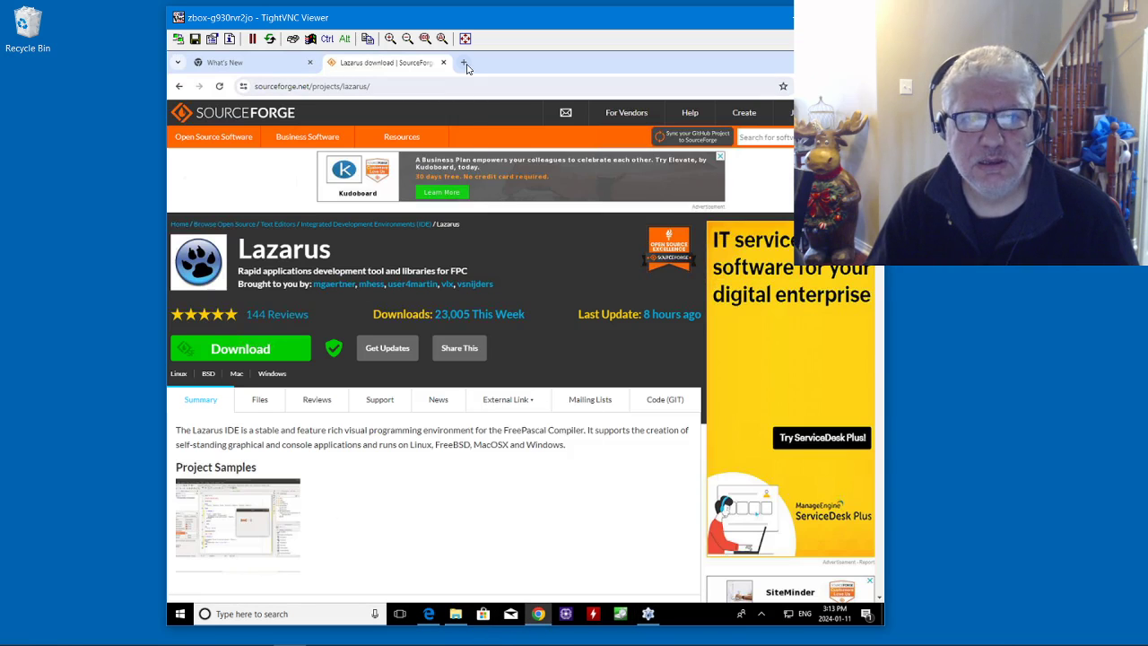
{"action": "left_click", "coordinate": [464, 63]}
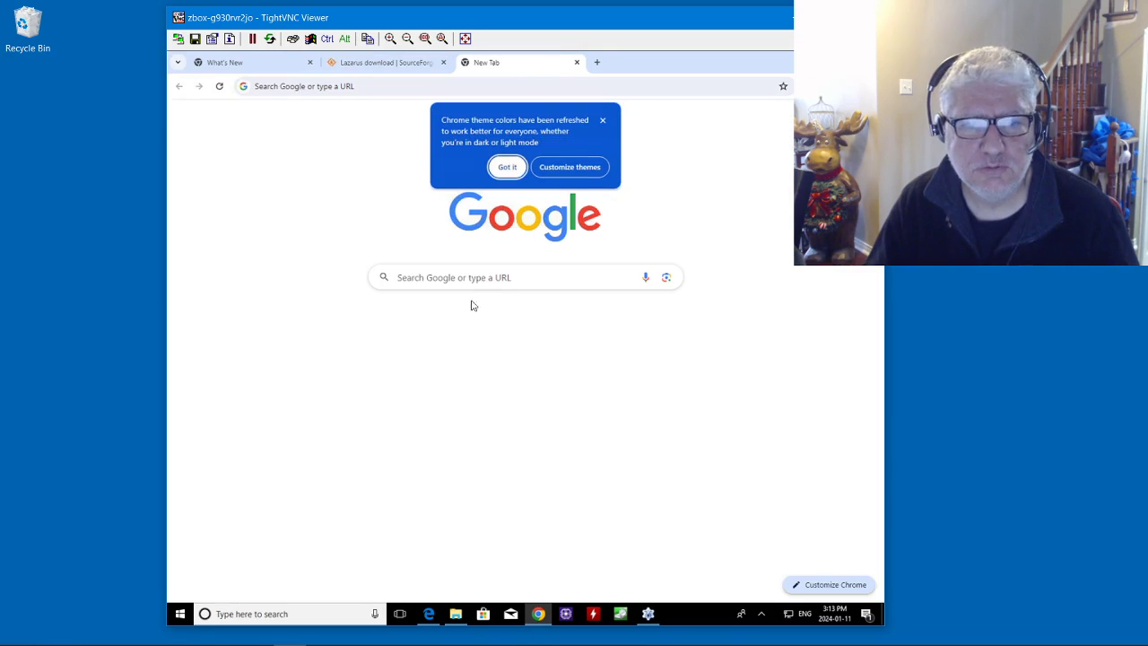
{"action": "left_click", "coordinate": [507, 167]}
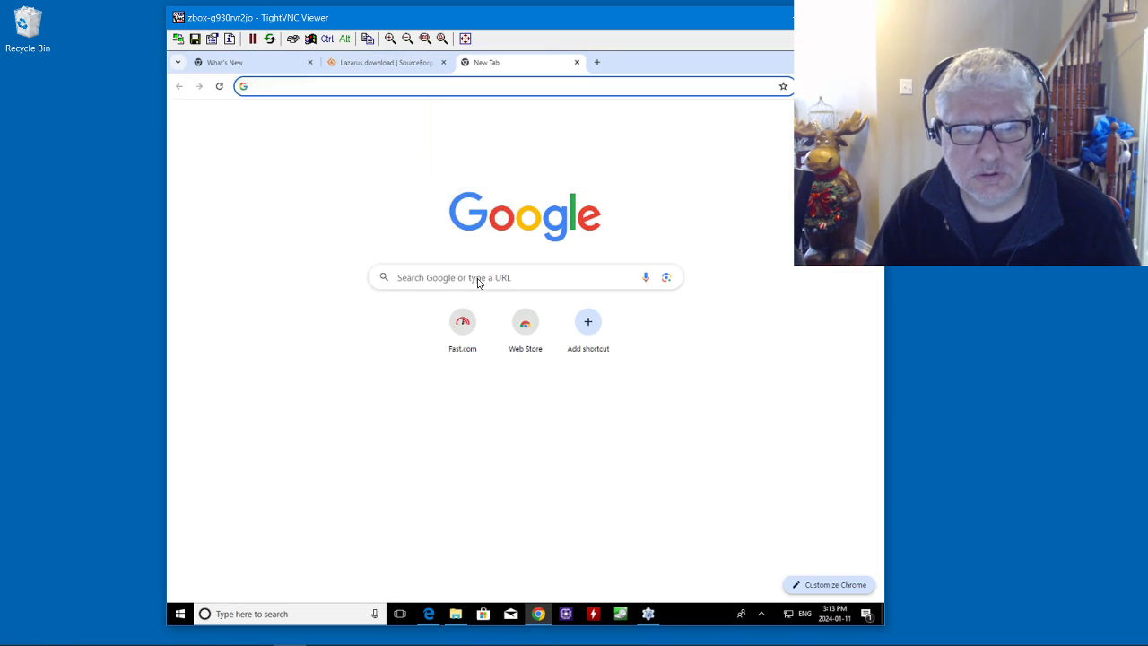
- Search Google for "raster master github" and open the raster-master repository on GitHub
{"action": "left_click", "coordinate": [478, 280]}
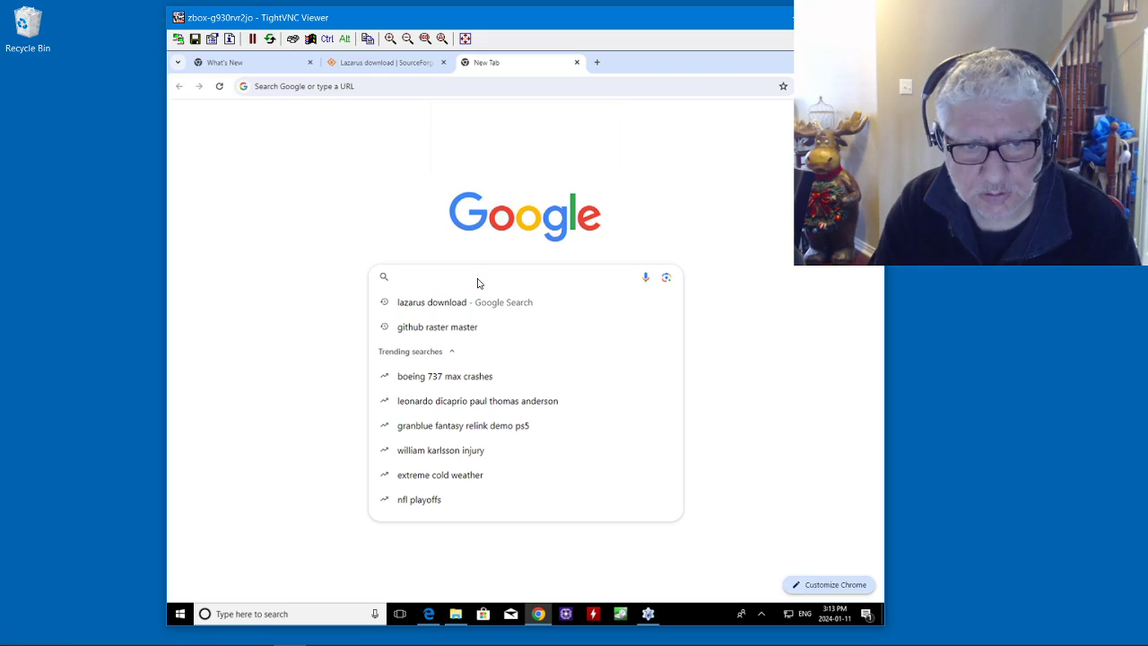
{"action": "type", "text": "la"}
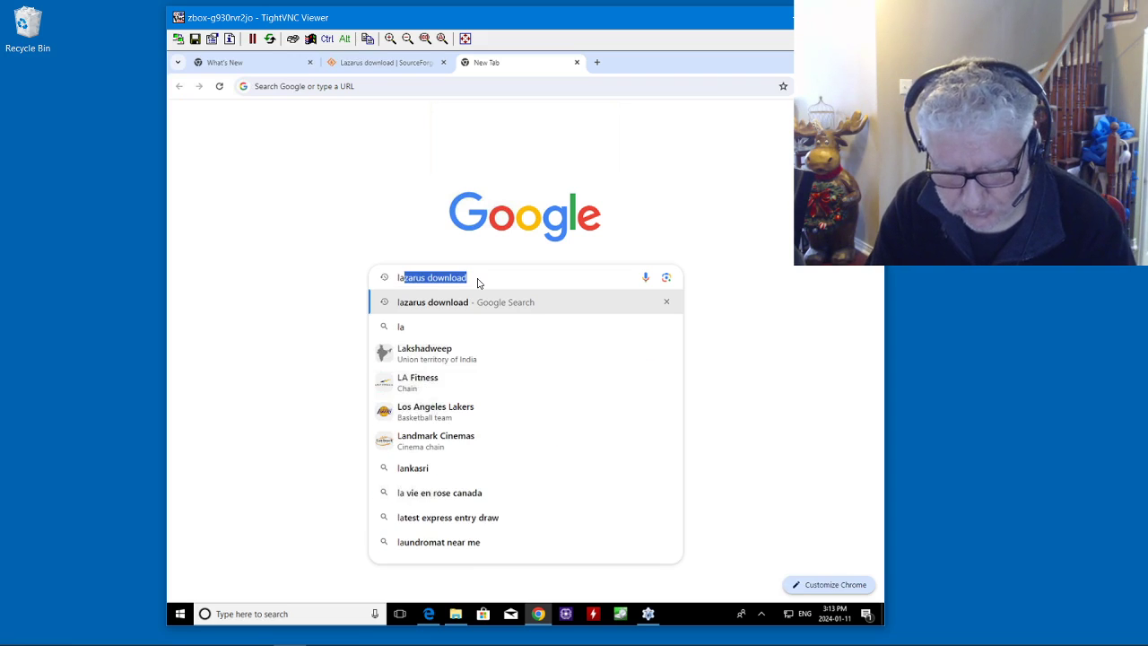
{"action": "type", "text": "za"}
{"action": "key", "text": "BackSpace"}
{"action": "key", "text": "BackSpace"}
{"action": "key", "text": "BackSpace"}
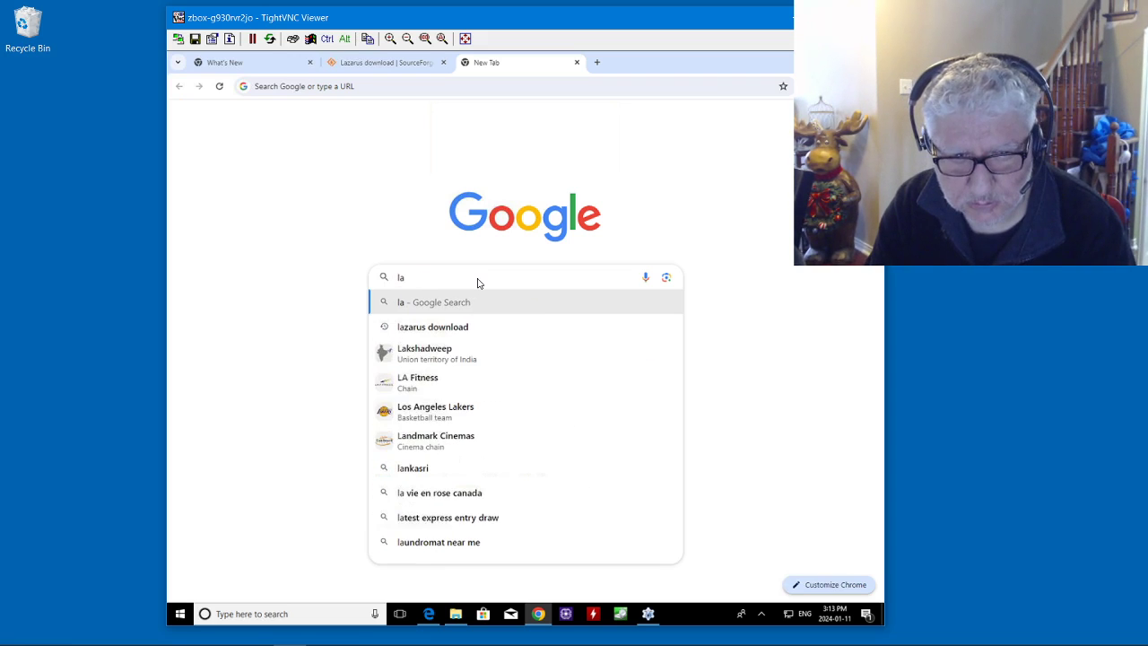
{"action": "key", "text": "BackSpace"}
{"action": "key", "text": "BackSpace"}
{"action": "type", "text": "raster "}
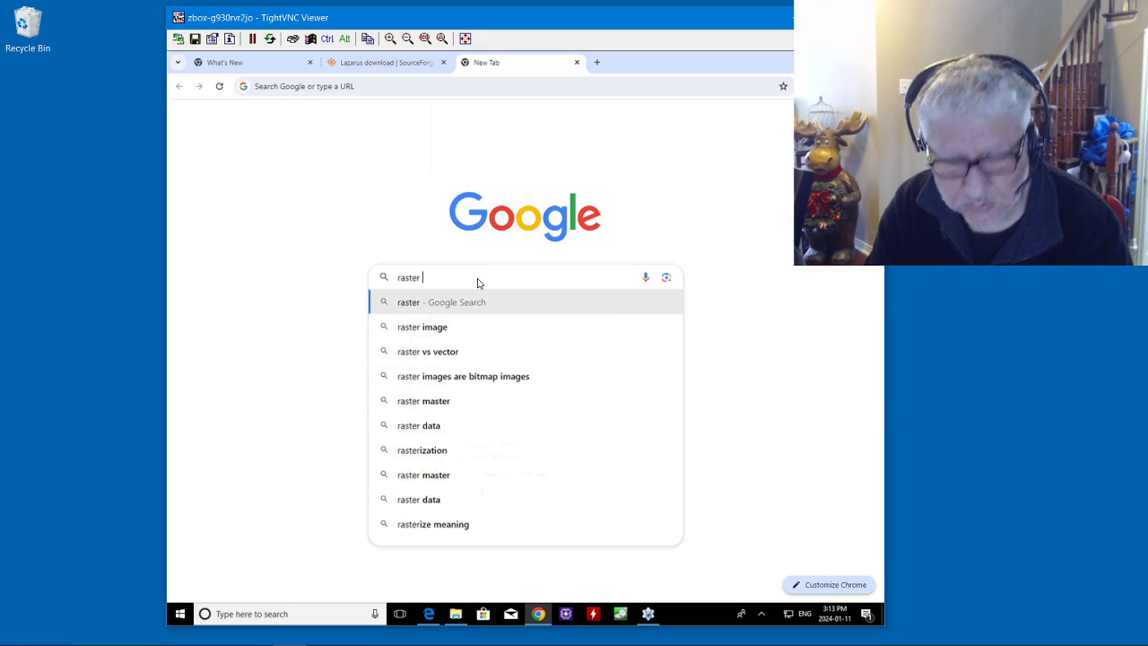
{"action": "type", "text": "master gi"}
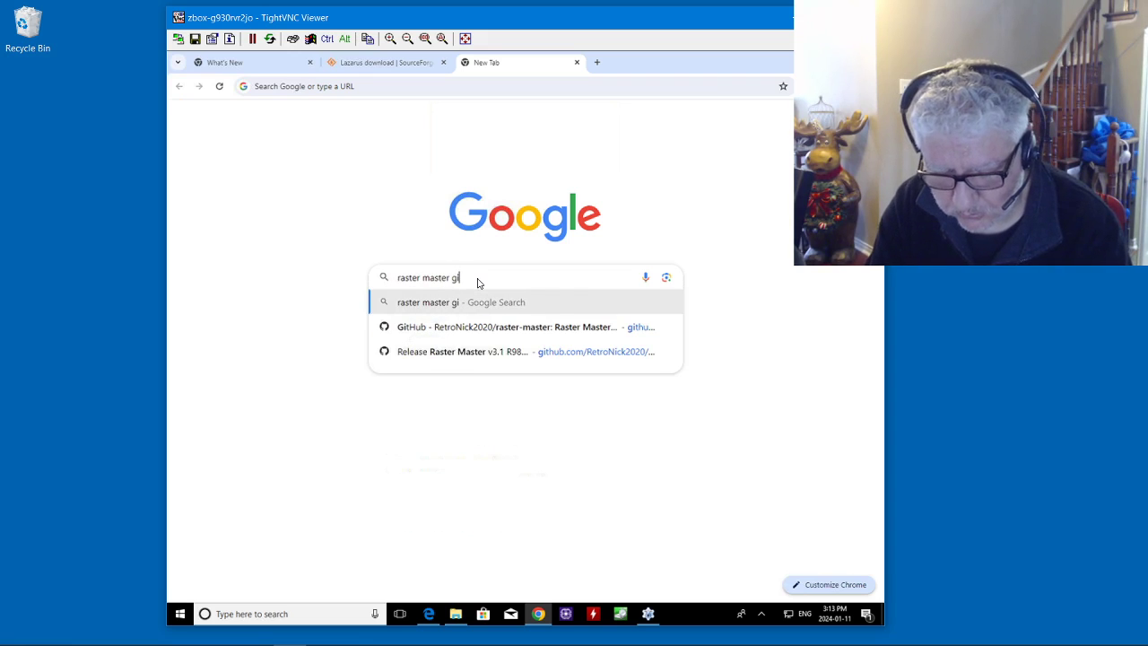
{"action": "type", "text": "thub"}
{"action": "key", "text": "Return"}
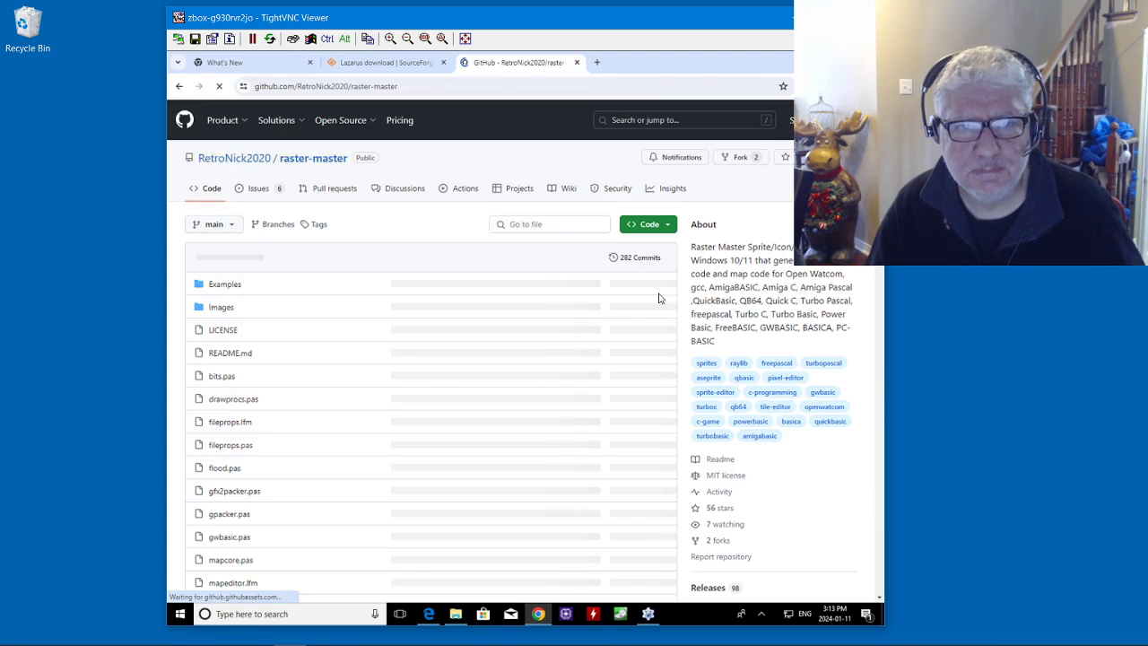
- Download the raster-master repository as a ZIP and open the downloaded raster-master-main.zip
{"action": "left_click", "coordinate": [662, 226]}
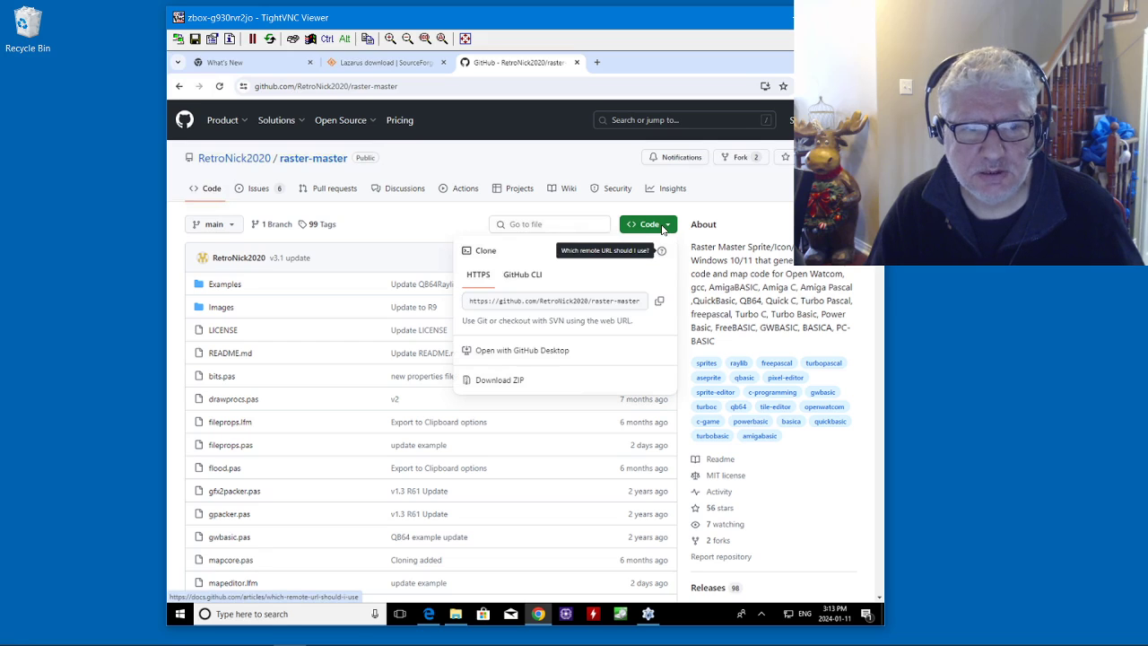
{"action": "left_click", "coordinate": [491, 380]}
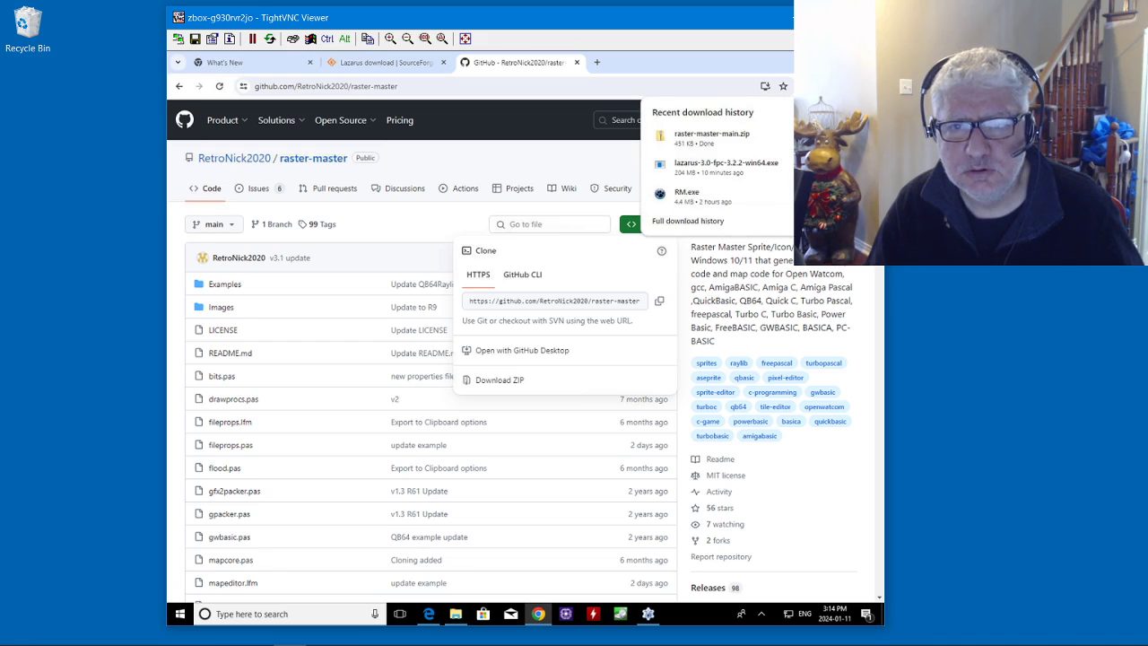
{"action": "left_click", "coordinate": [711, 136]}
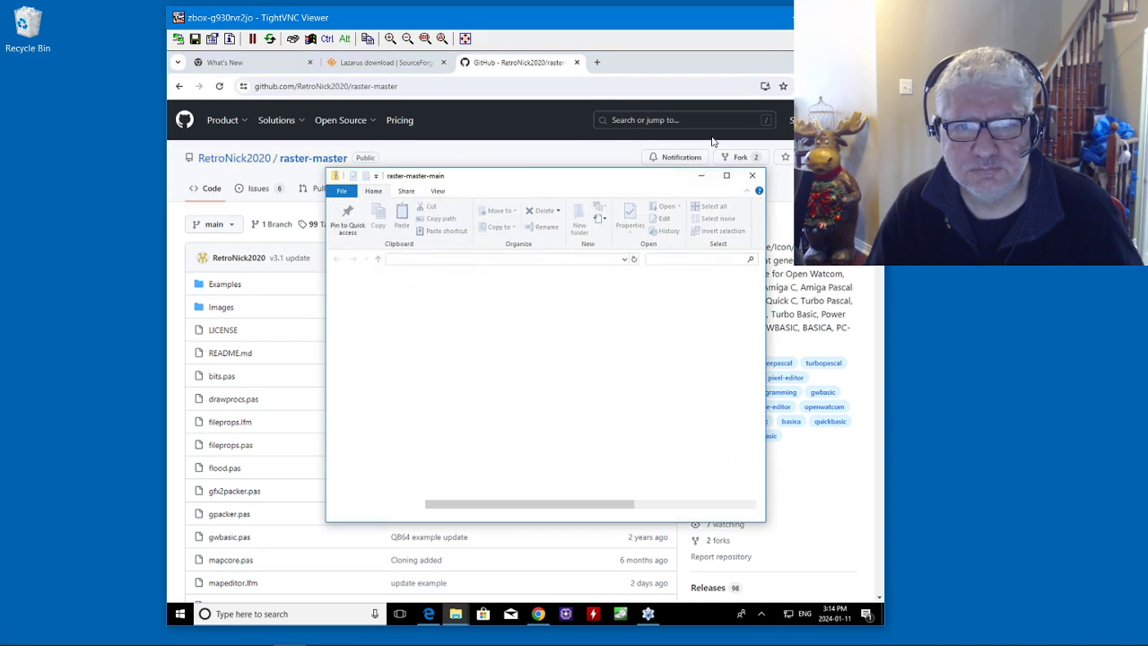
- Copy the raster-master-main folder from the archive to the Desktop and show the copy operation's details
{"action": "right_click", "coordinate": [470, 295]}
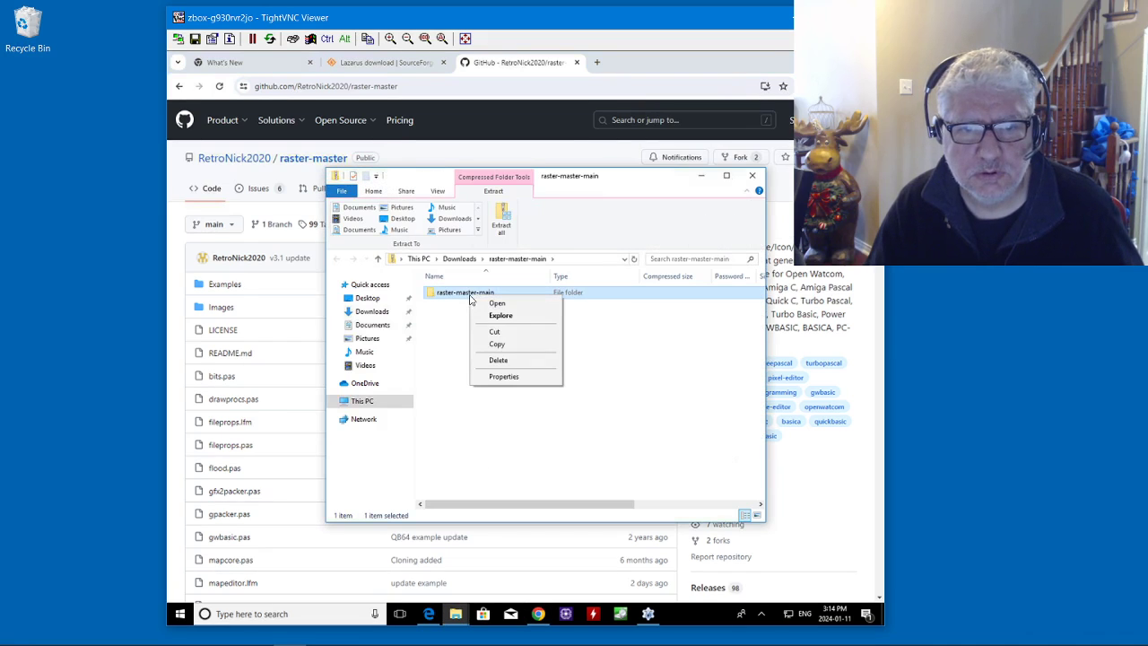
{"action": "left_click", "coordinate": [509, 346]}
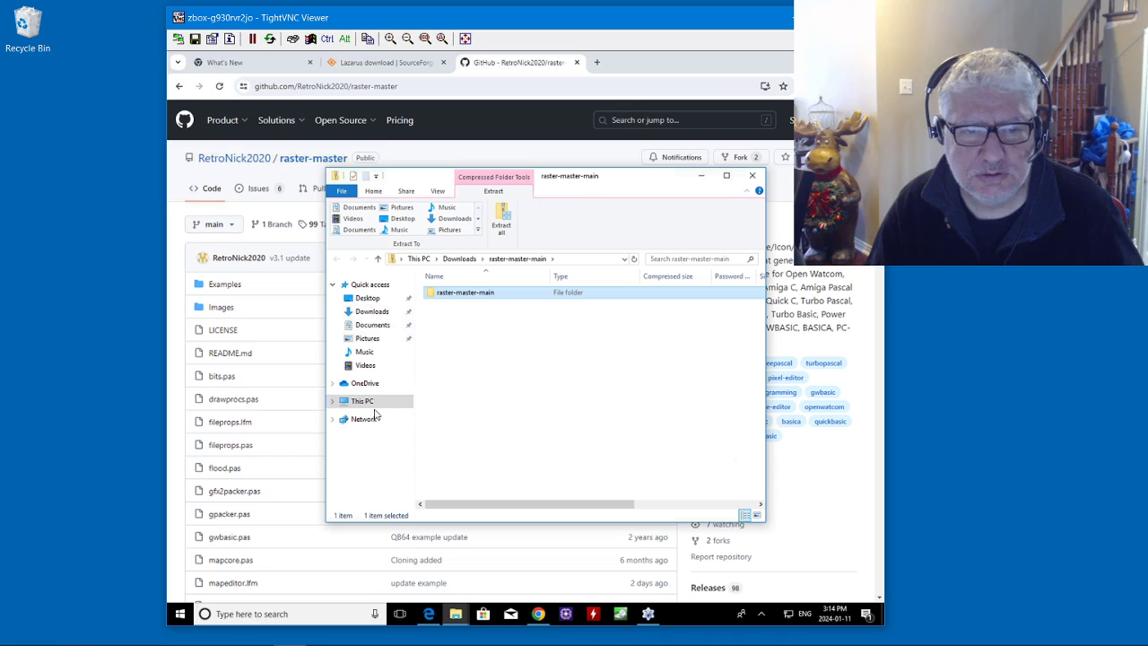
{"action": "left_click", "coordinate": [367, 298]}
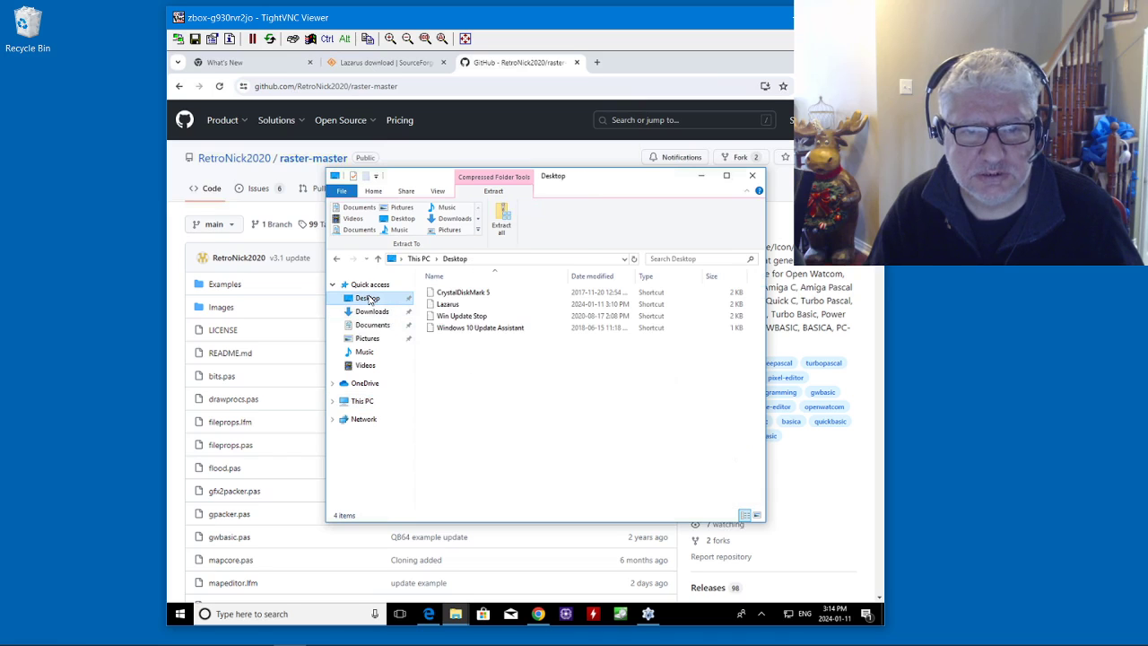
{"action": "right_click", "coordinate": [505, 396]}
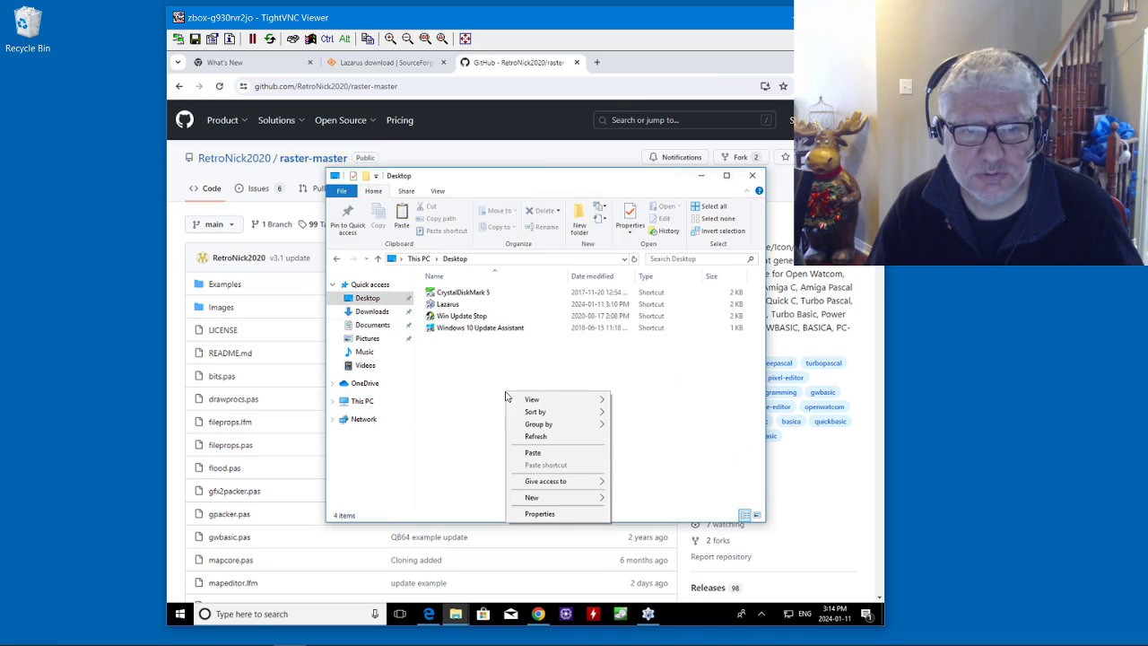
{"action": "left_click", "coordinate": [550, 454]}
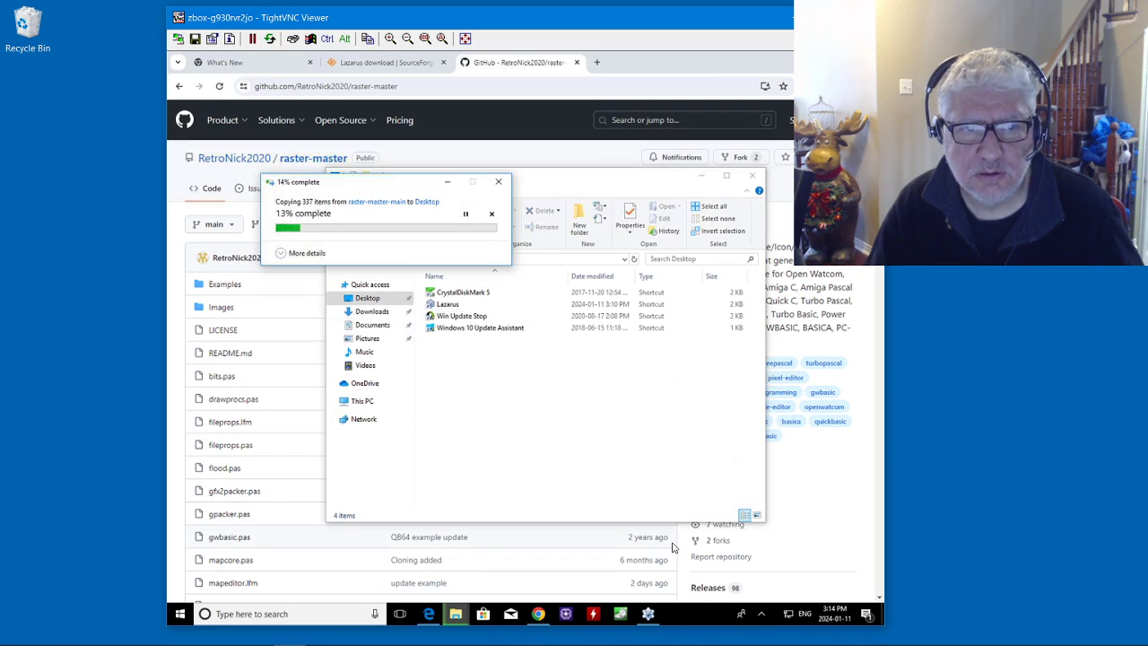
{"action": "left_click", "coordinate": [281, 253]}
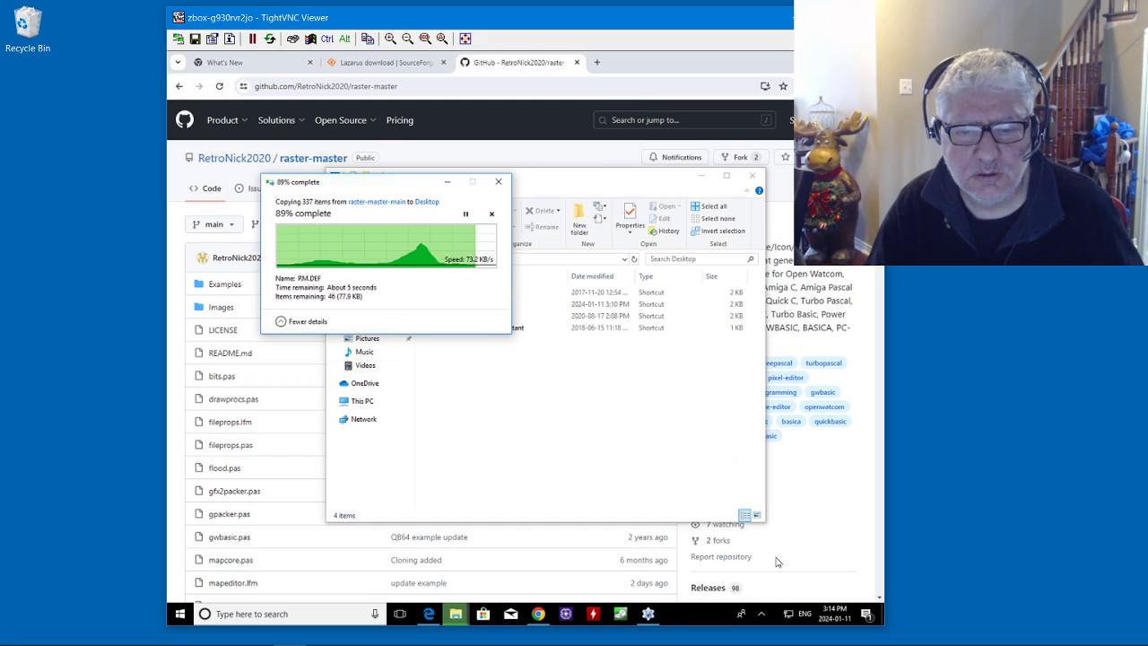
- Switch to Lazarus and open the rm project from the Desktop's raster-master-main folder
{"action": "left_click", "coordinate": [647, 614]}
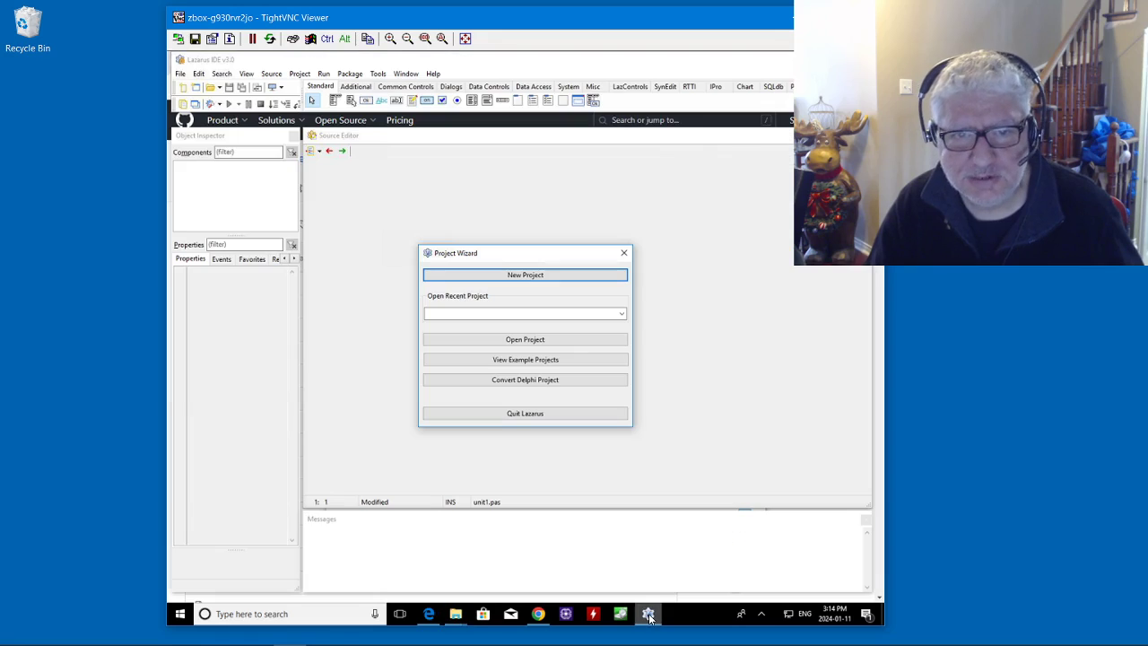
{"action": "left_click", "coordinate": [557, 340]}
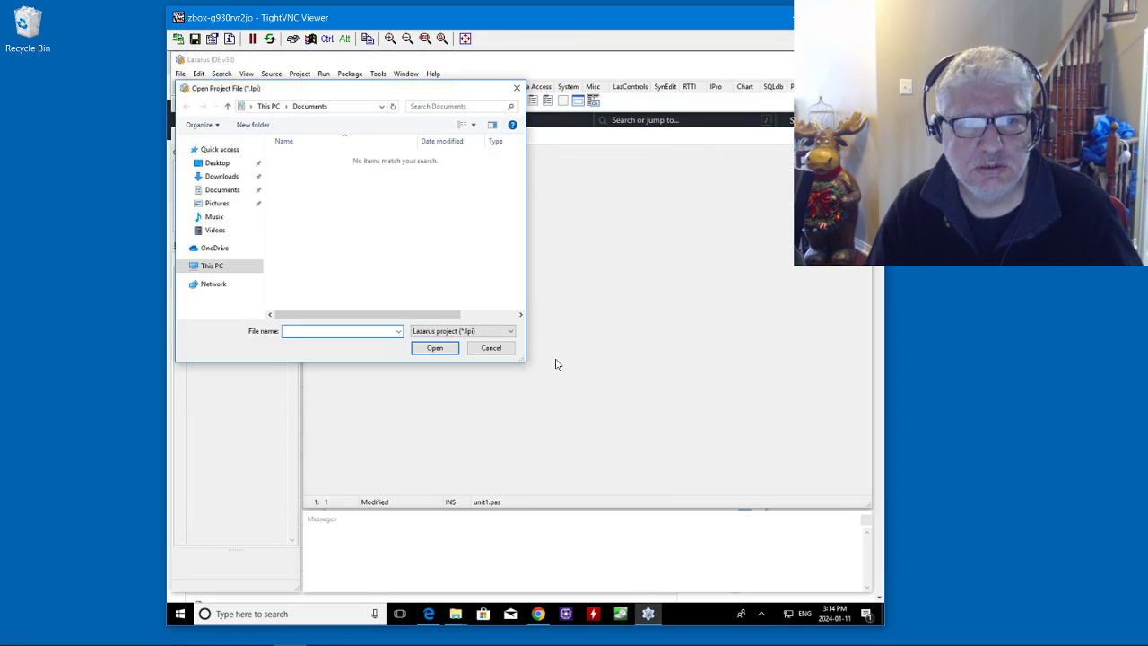
{"action": "left_click", "coordinate": [208, 162]}
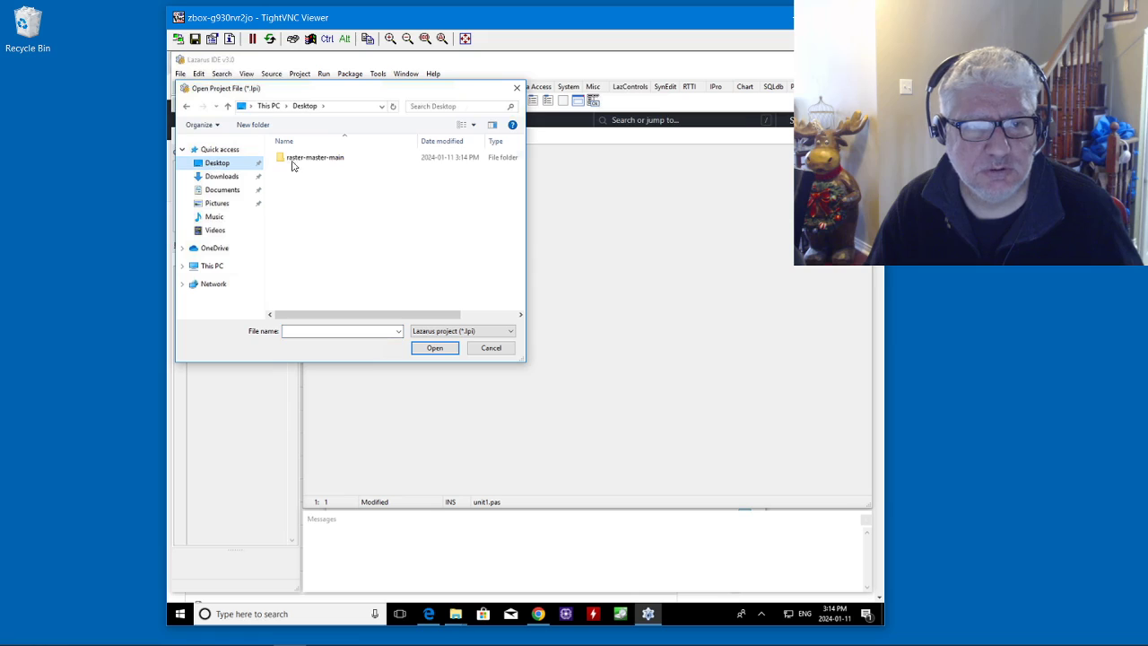
{"action": "double_click", "coordinate": [305, 162]}
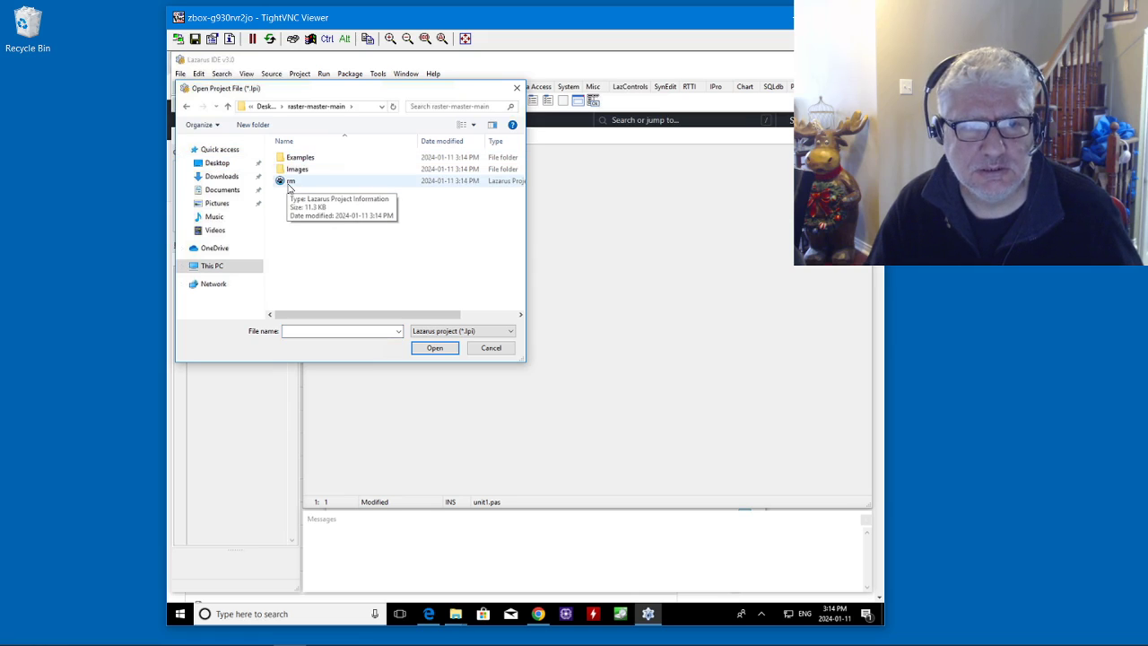
{"action": "double_click", "coordinate": [289, 184]}
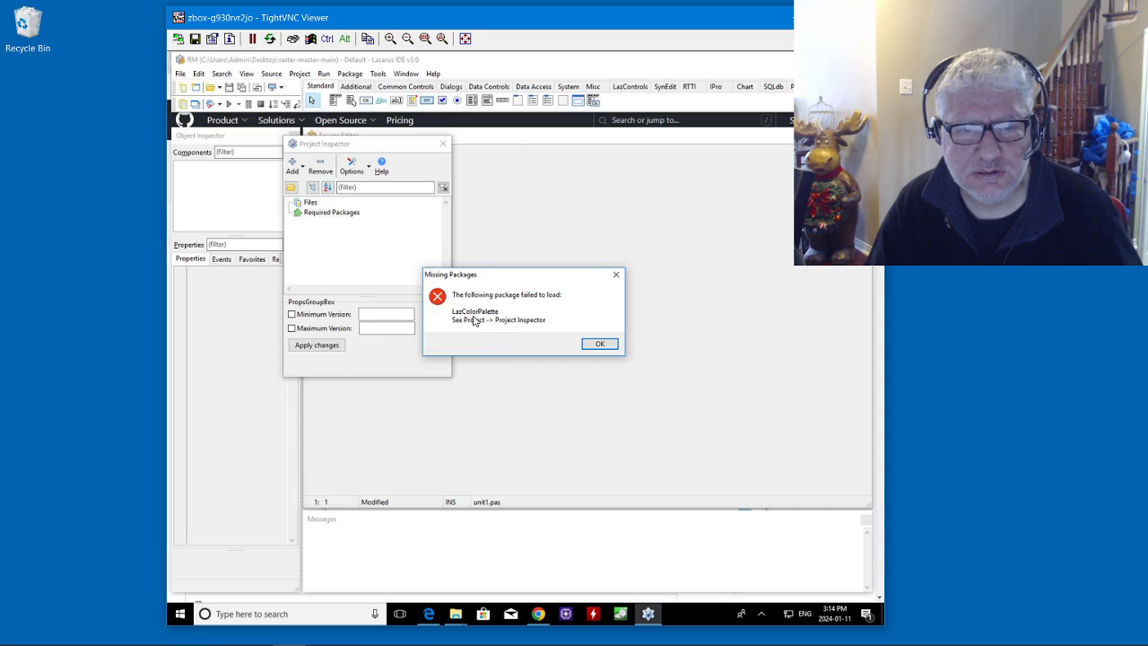
- Dismiss the missing package and component errors, then move the Source Editor down and close the Project Inspector
{"action": "left_click", "coordinate": [601, 344]}
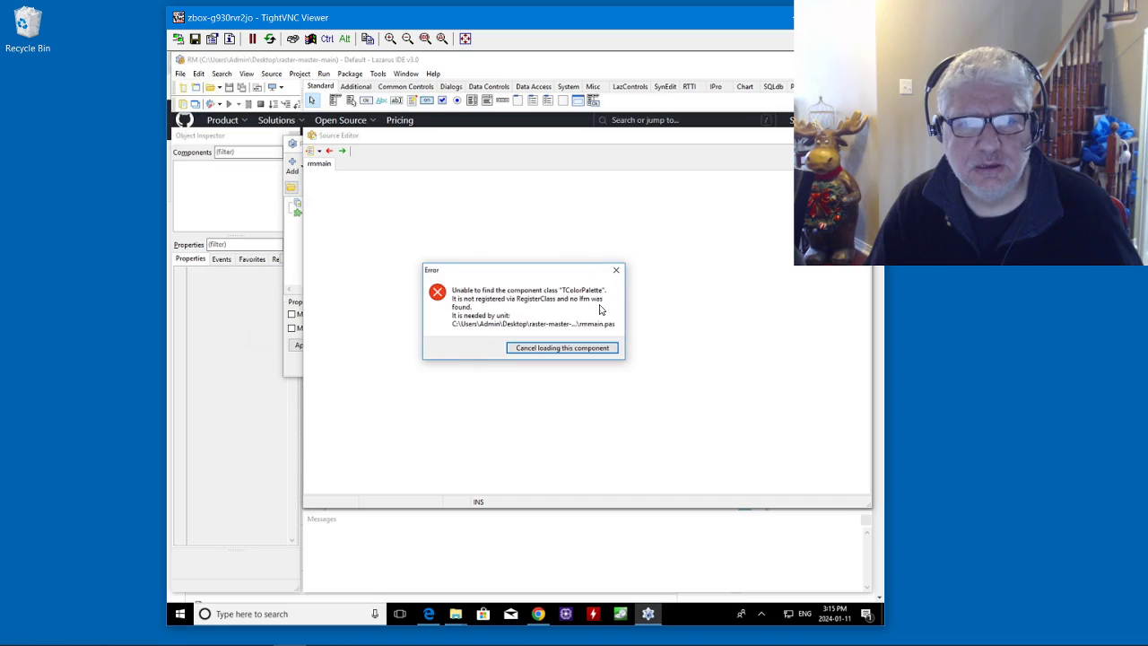
{"action": "left_click", "coordinate": [591, 350]}
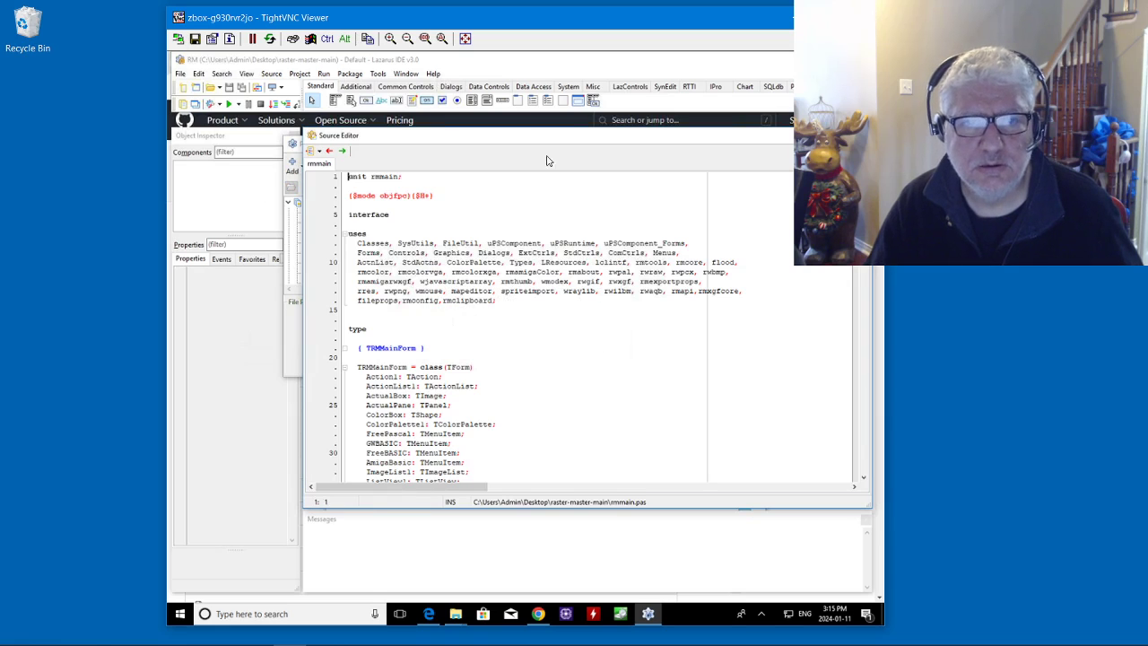
{"action": "left_click_drag", "start_coordinate": [489, 141], "coordinate": [475, 202]}
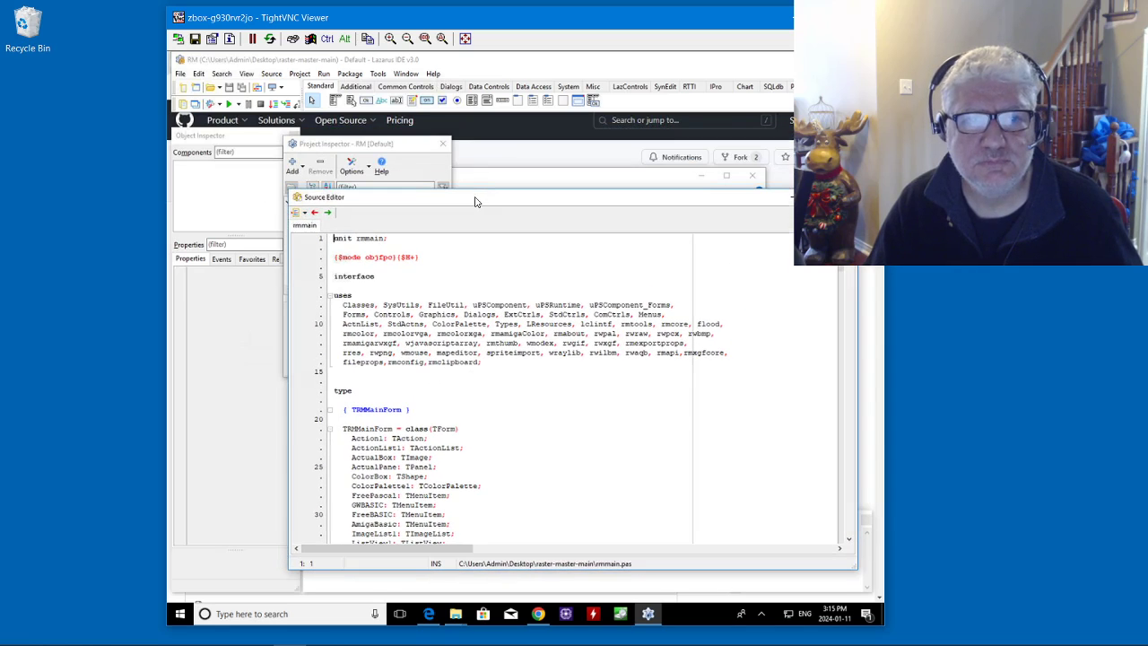
{"action": "left_click", "coordinate": [443, 144]}
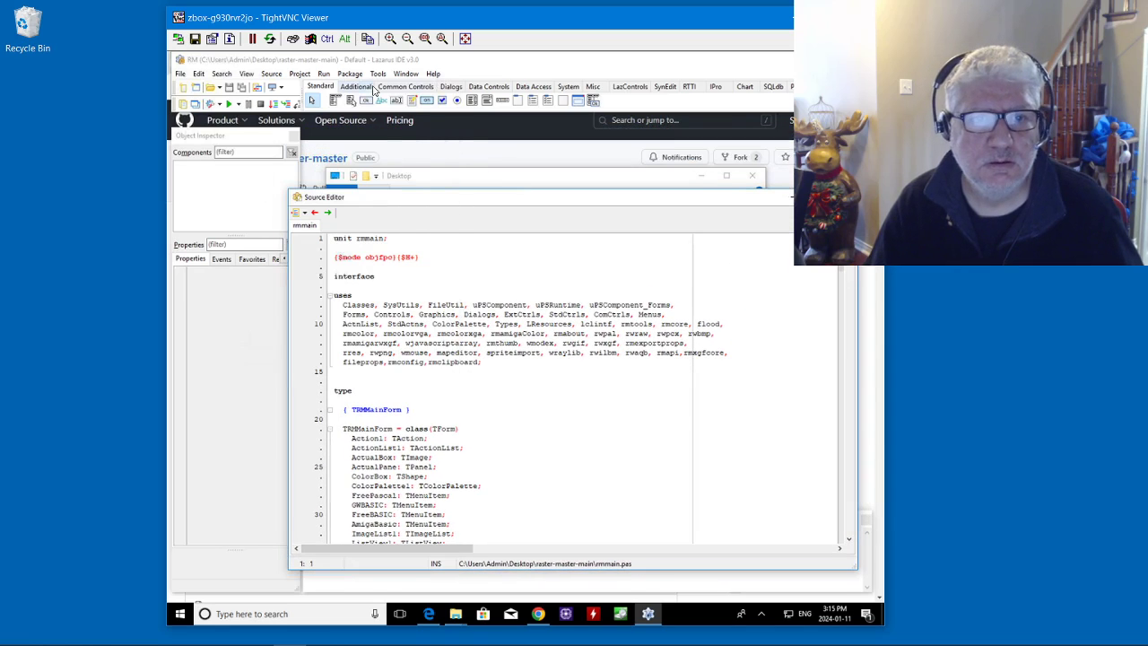
- Find ColorPalette in the Online Package Manager by filtering for "color", install it despite being untested, and rebuild Lazarus with the Normal IDE profile
{"action": "left_click", "coordinate": [349, 75]}
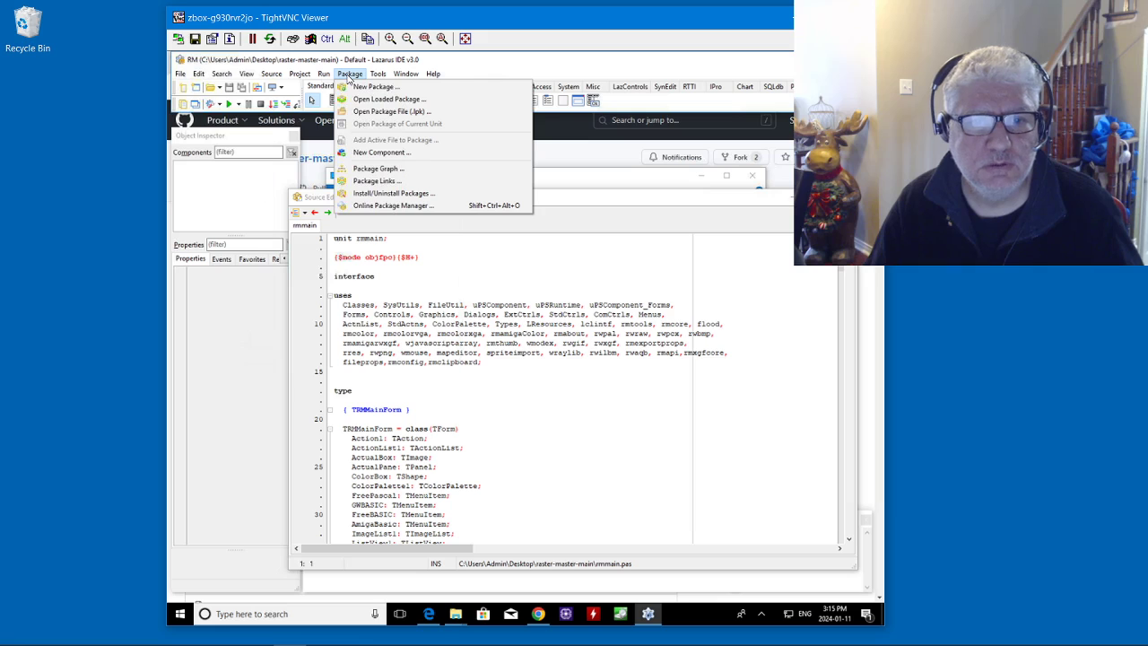
{"action": "left_click", "coordinate": [395, 205]}
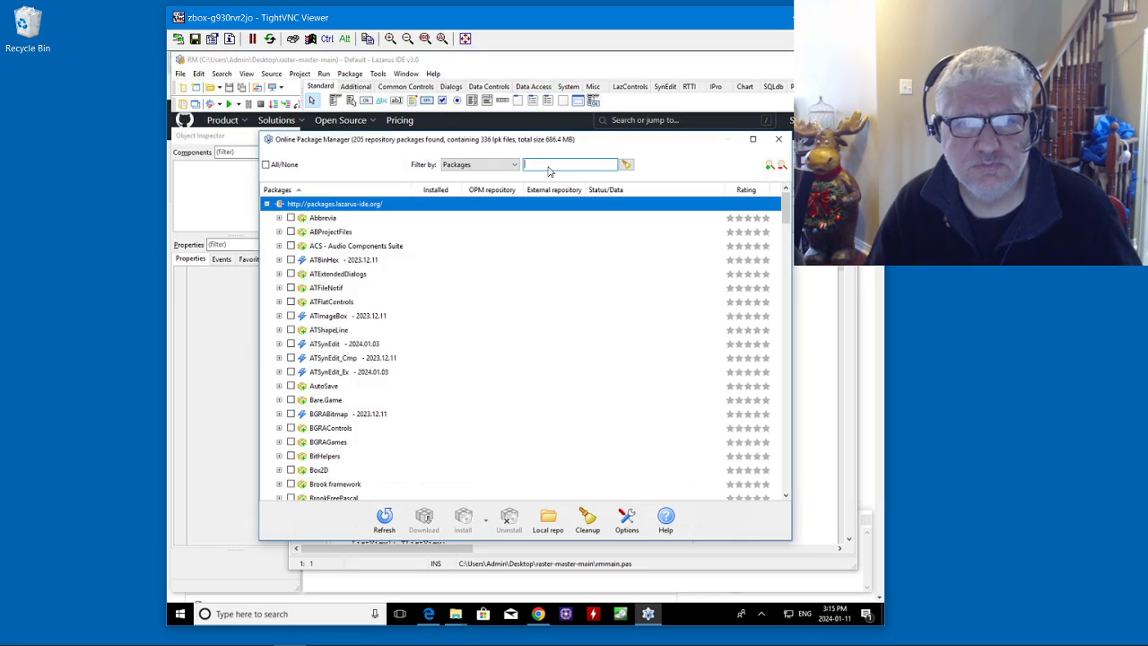
{"action": "type", "text": "color"}
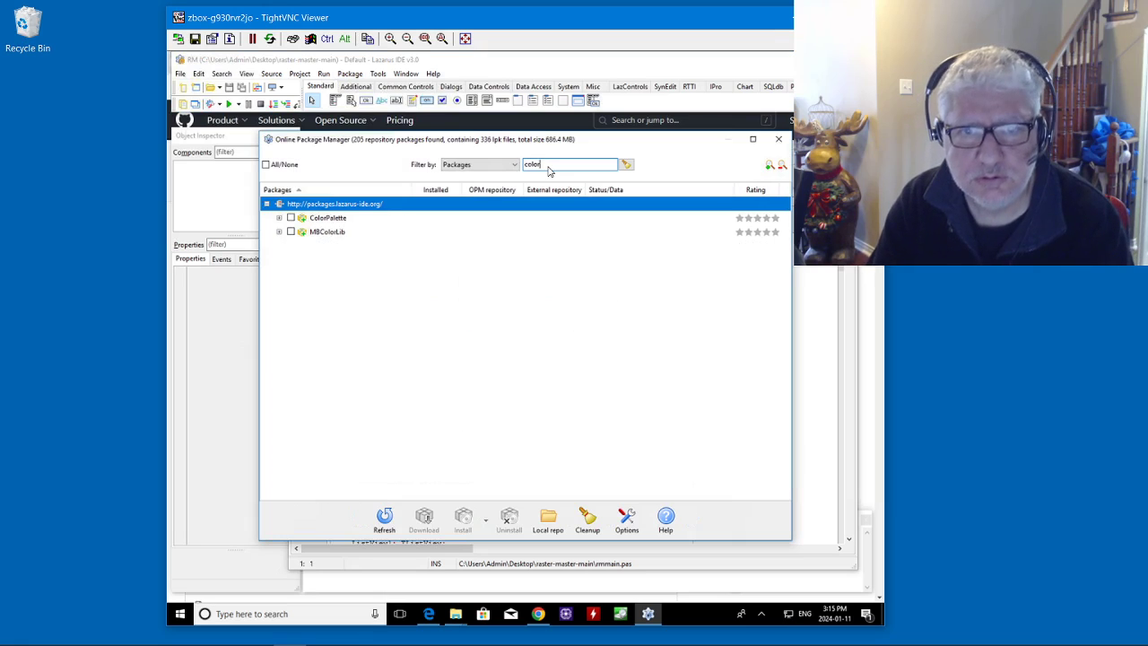
{"action": "left_click", "coordinate": [290, 218]}
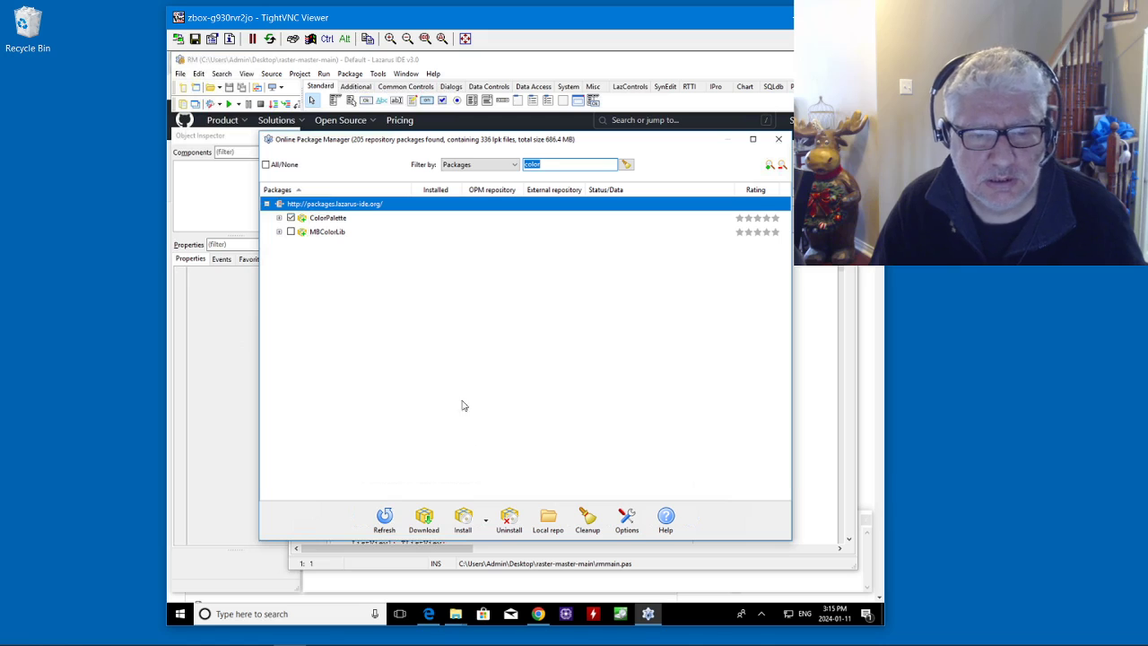
{"action": "left_click", "coordinate": [463, 516]}
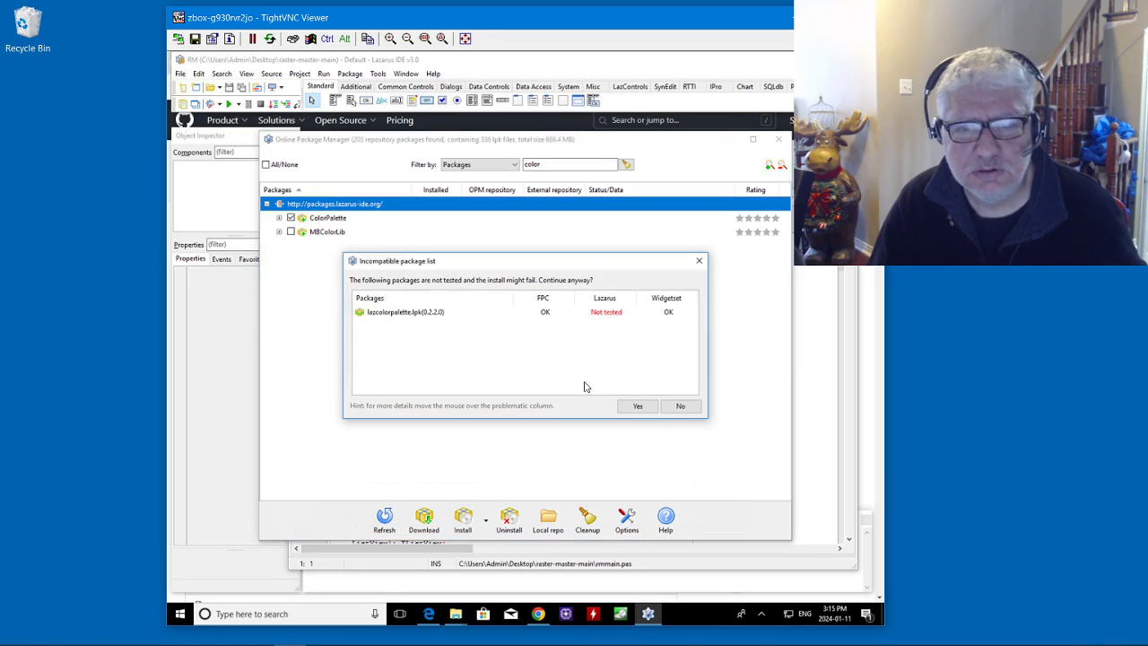
{"action": "left_click", "coordinate": [637, 407]}
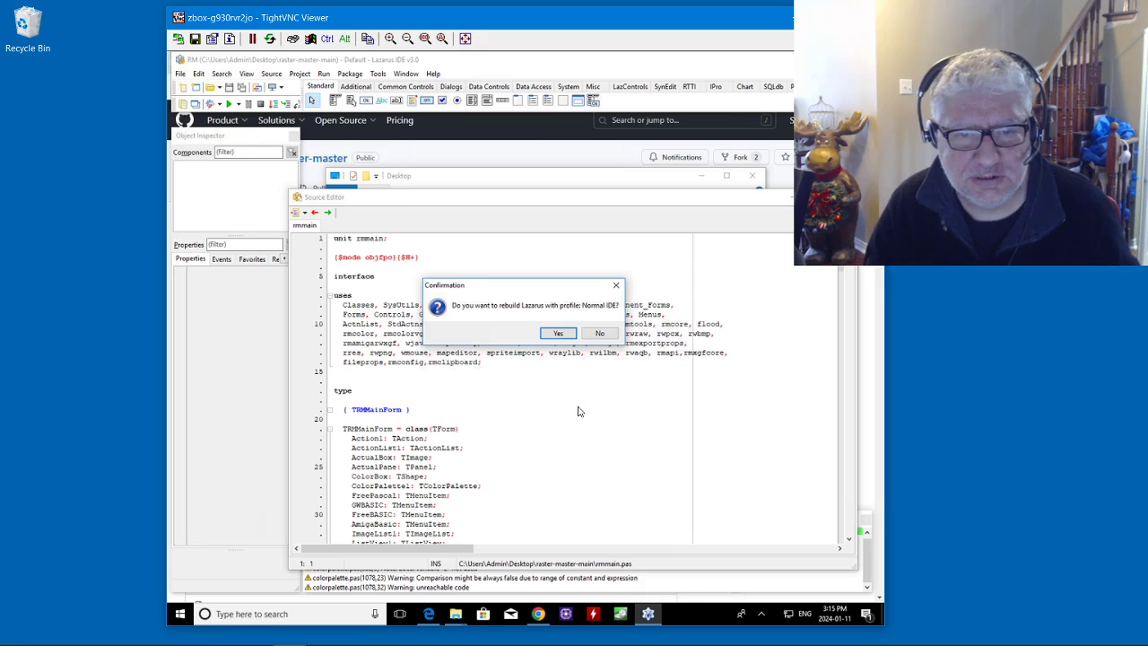
{"action": "left_click", "coordinate": [557, 334]}
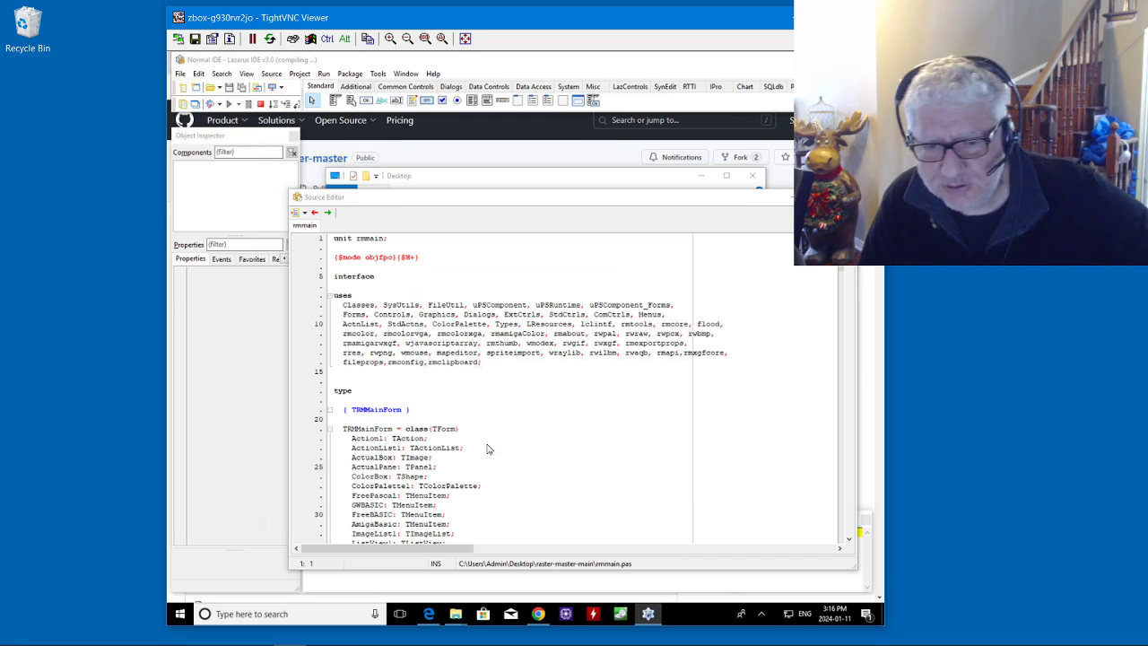
- Check the remote PC's CPU and memory load in Task Manager during the Lazarus rebuild, then minimize the Desktop folder window
{"action": "right_click", "coordinate": [693, 617]}
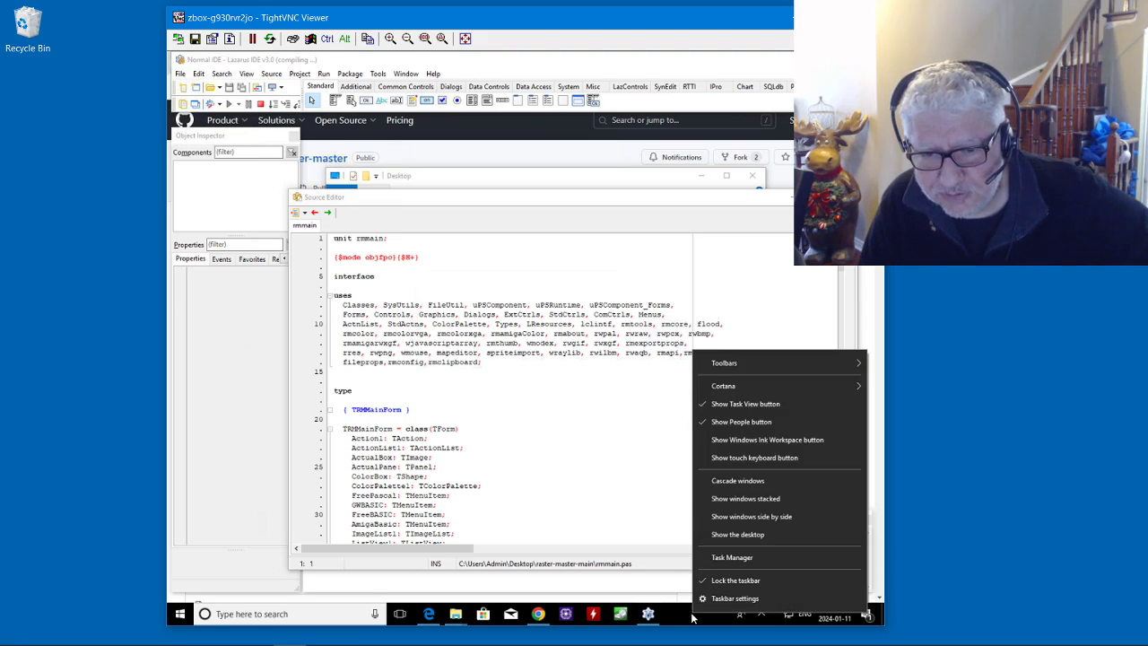
{"action": "left_click", "coordinate": [718, 564]}
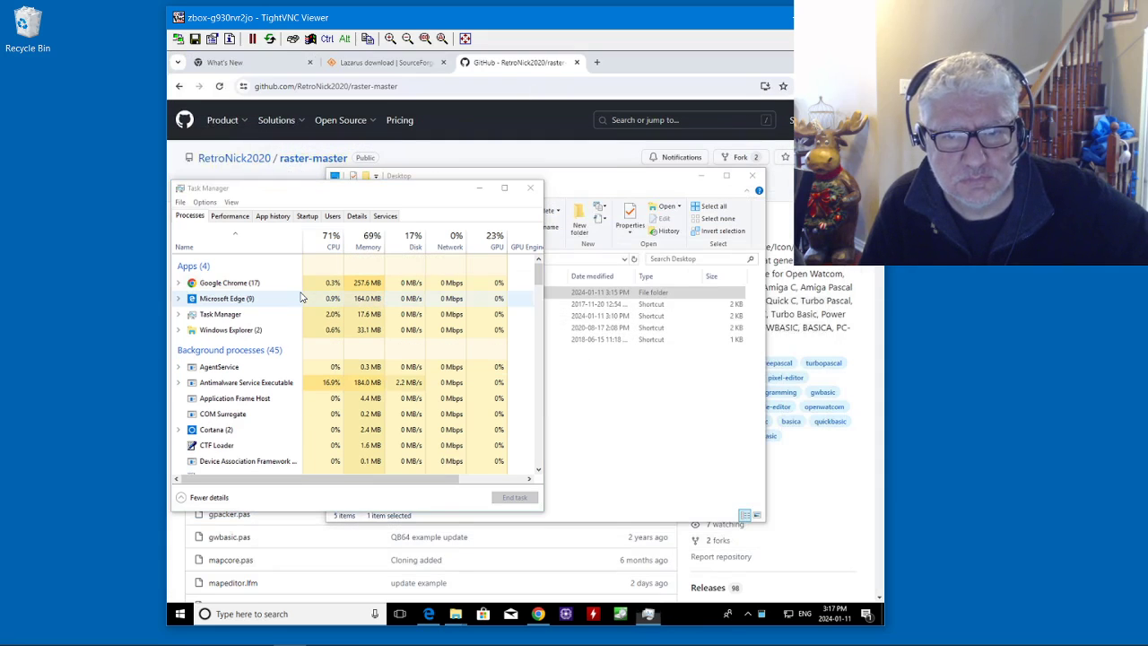
{"action": "left_click", "coordinate": [479, 192]}
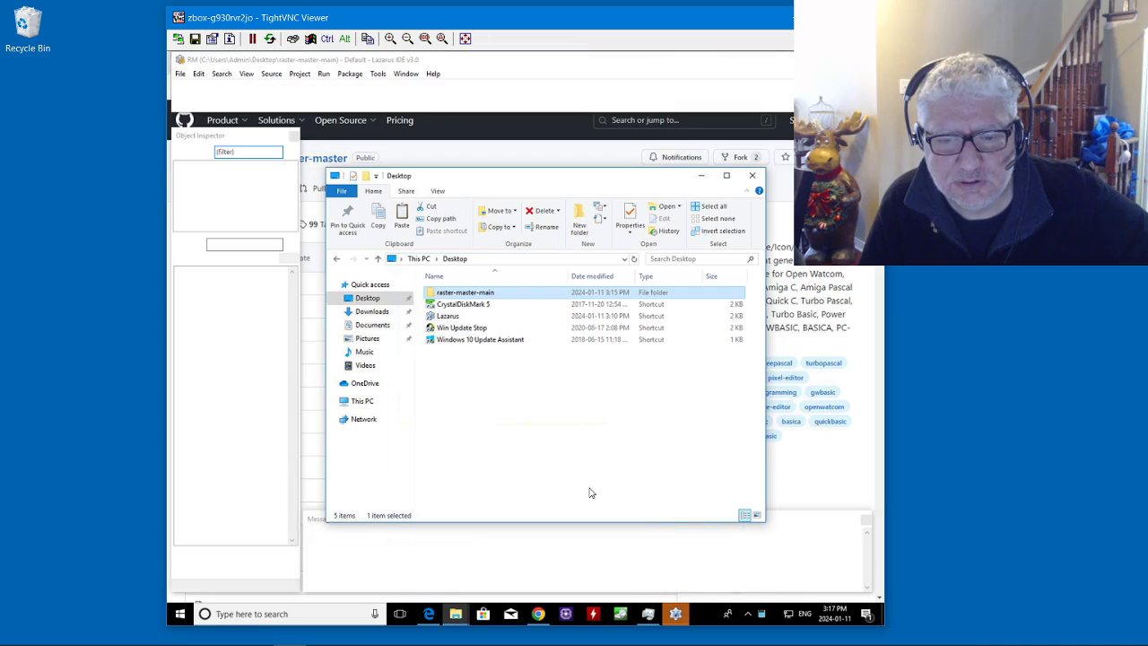
{"action": "left_click", "coordinate": [699, 175]}
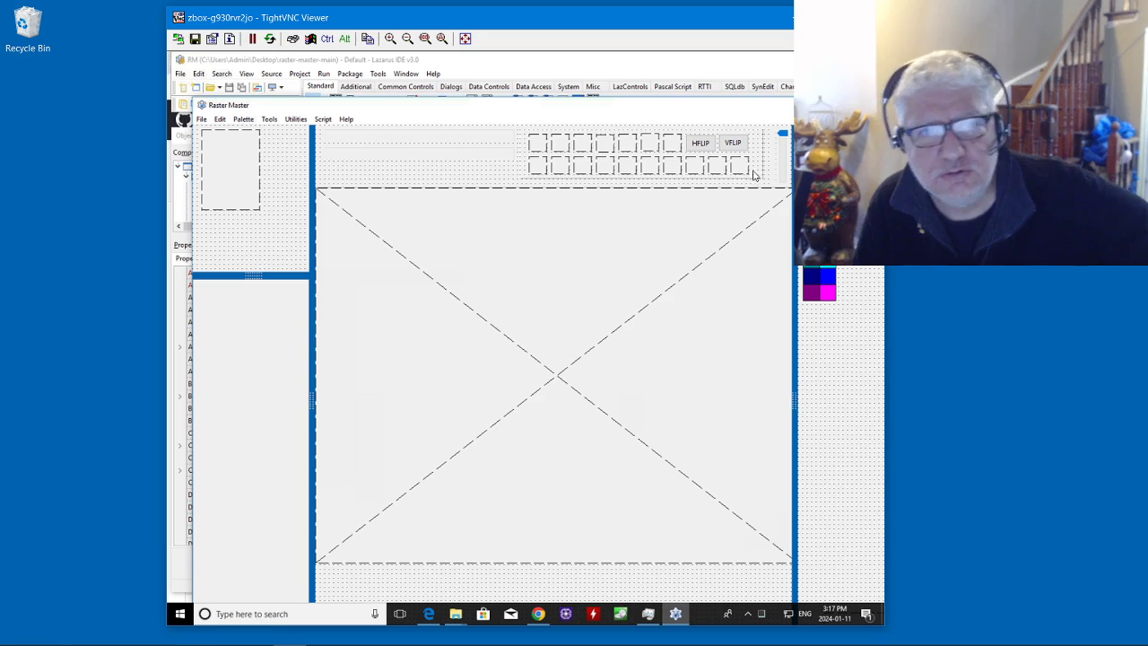
- Run the RM project from Lazarus, accepting Dwarf 3 (-gw3) as the debug information format
{"action": "left_click", "coordinate": [501, 64]}
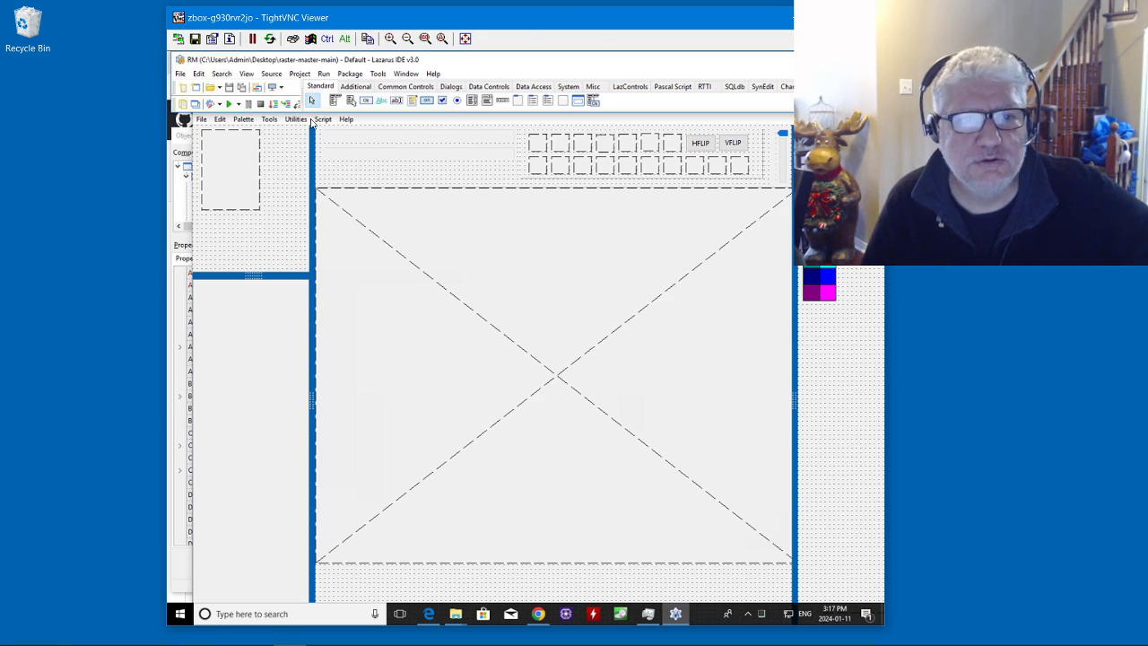
{"action": "left_click", "coordinate": [228, 104]}
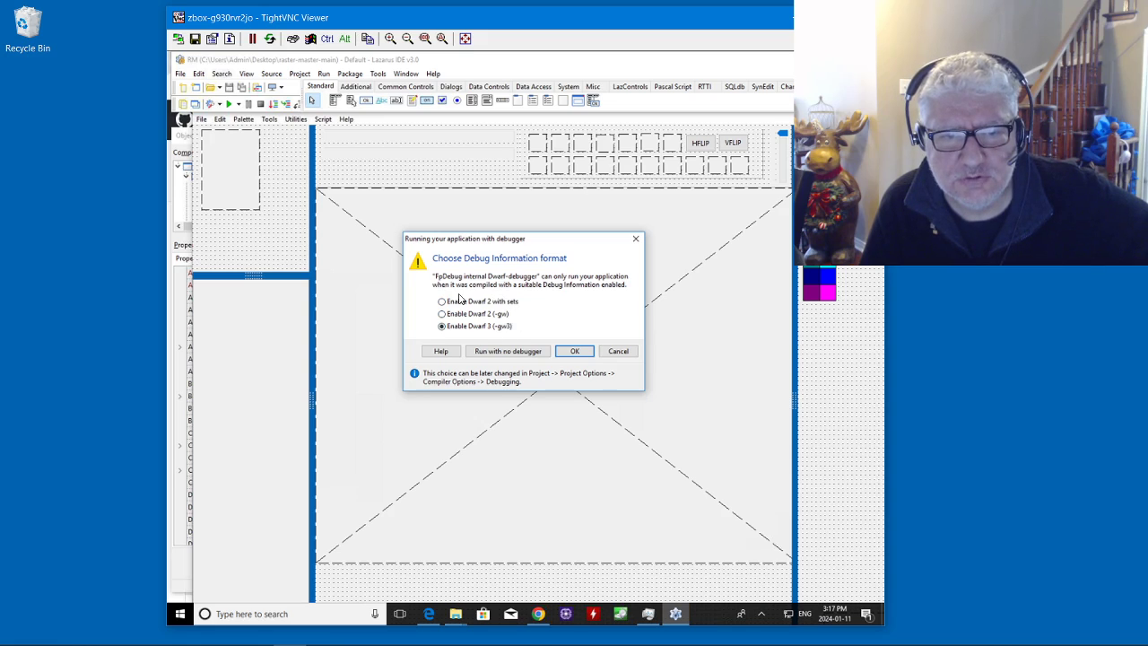
{"action": "left_click", "coordinate": [577, 353]}
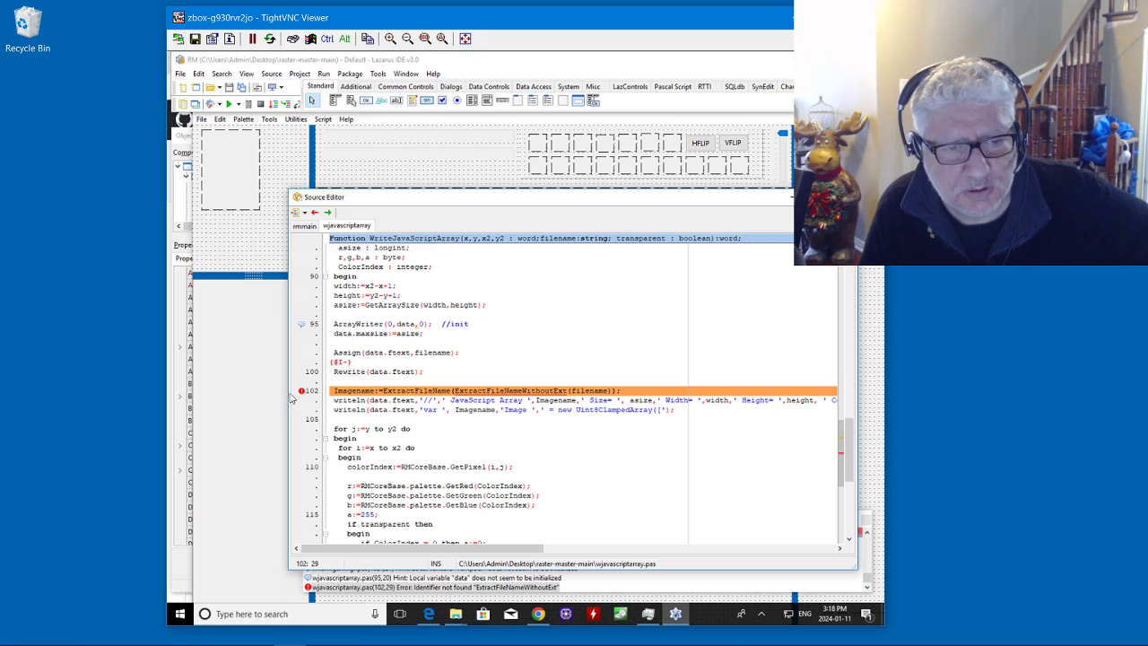
- Replace FileUtil with LazFileUtils in the uses clause of the wjavascriptarray unit, save all files and run the project again
{"action": "mouse_move", "coordinate": [303, 395]}
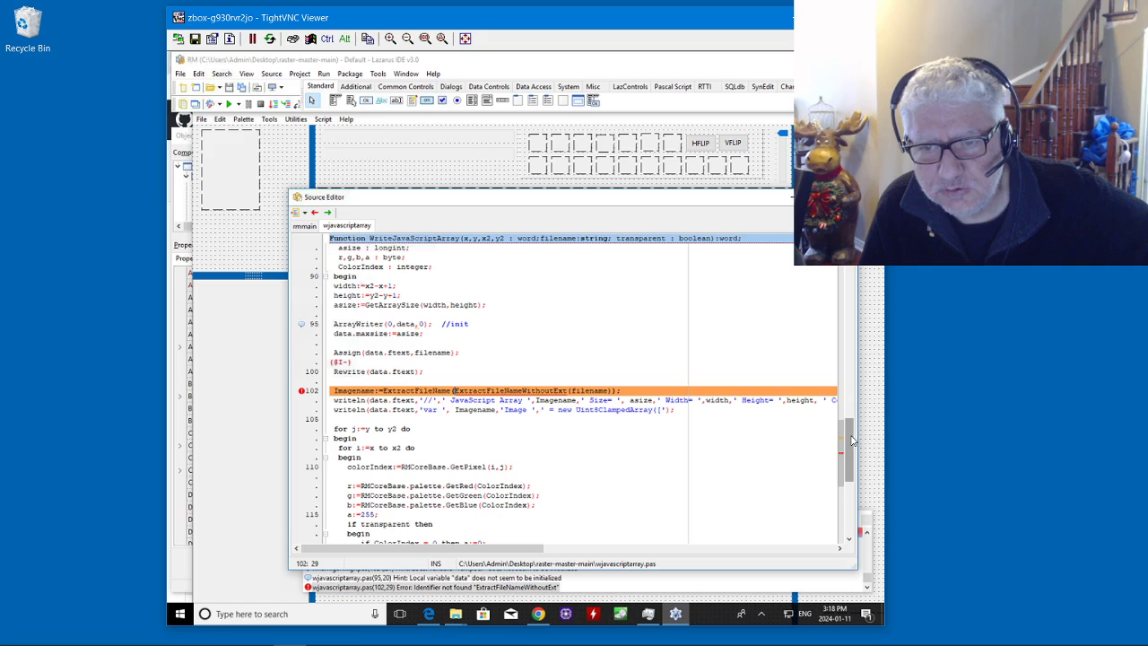
{"action": "scroll", "coordinate": [852, 439], "scroll_direction": "up", "scroll_amount": 20}
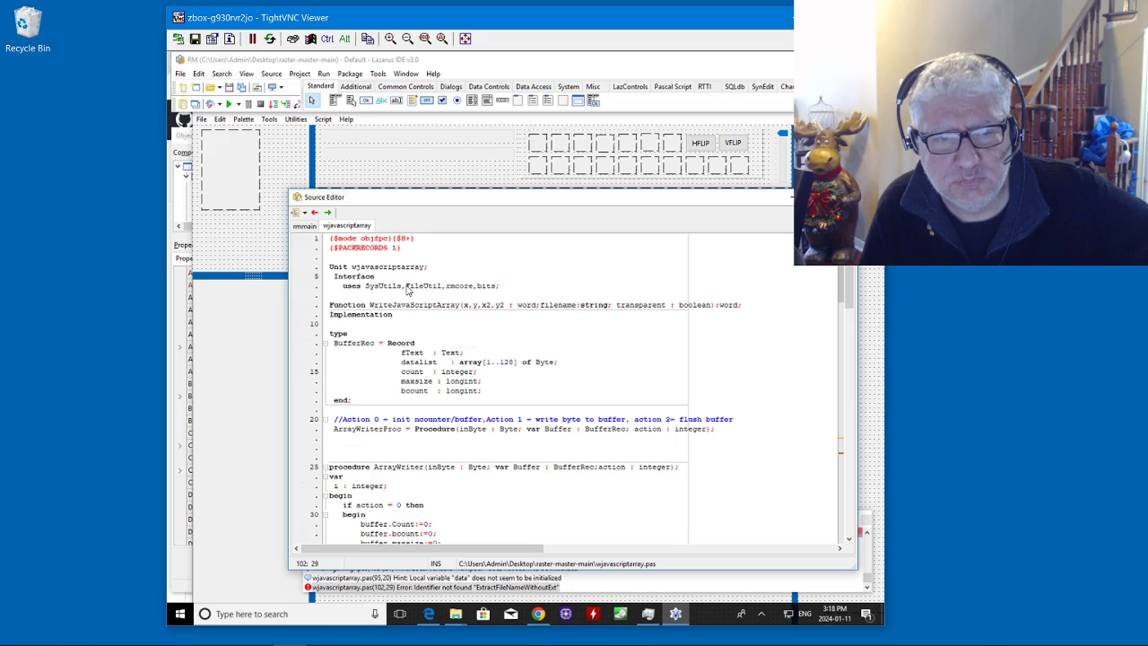
{"action": "left_click", "coordinate": [405, 286]}
{"action": "type", "text": "L"}
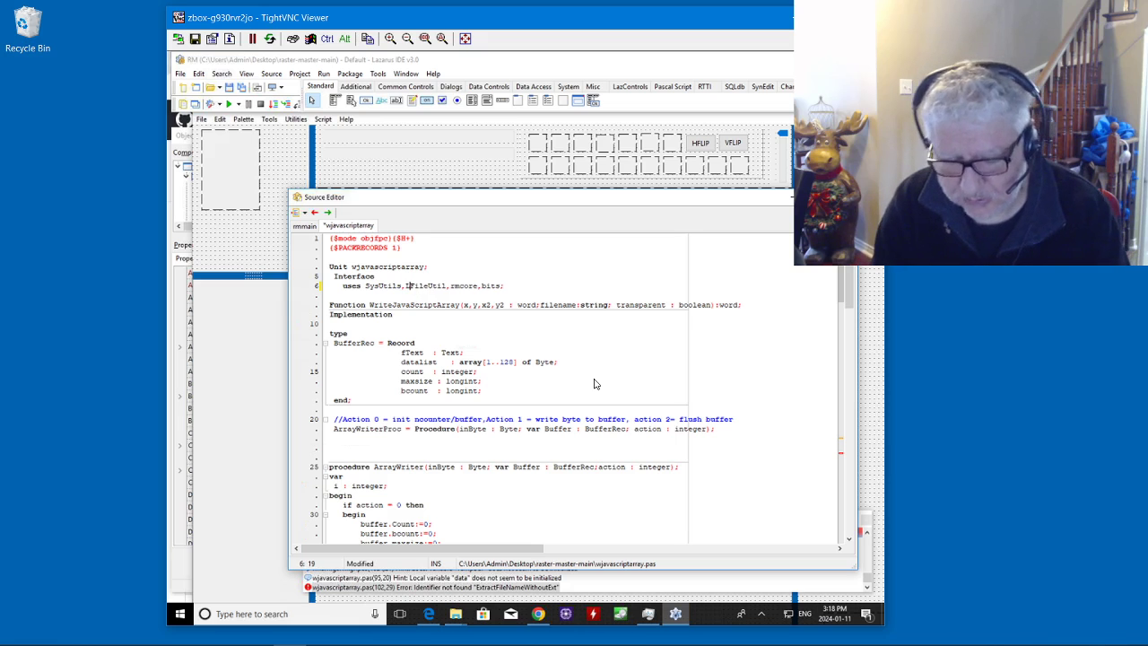
{"action": "type", "text": "az"}
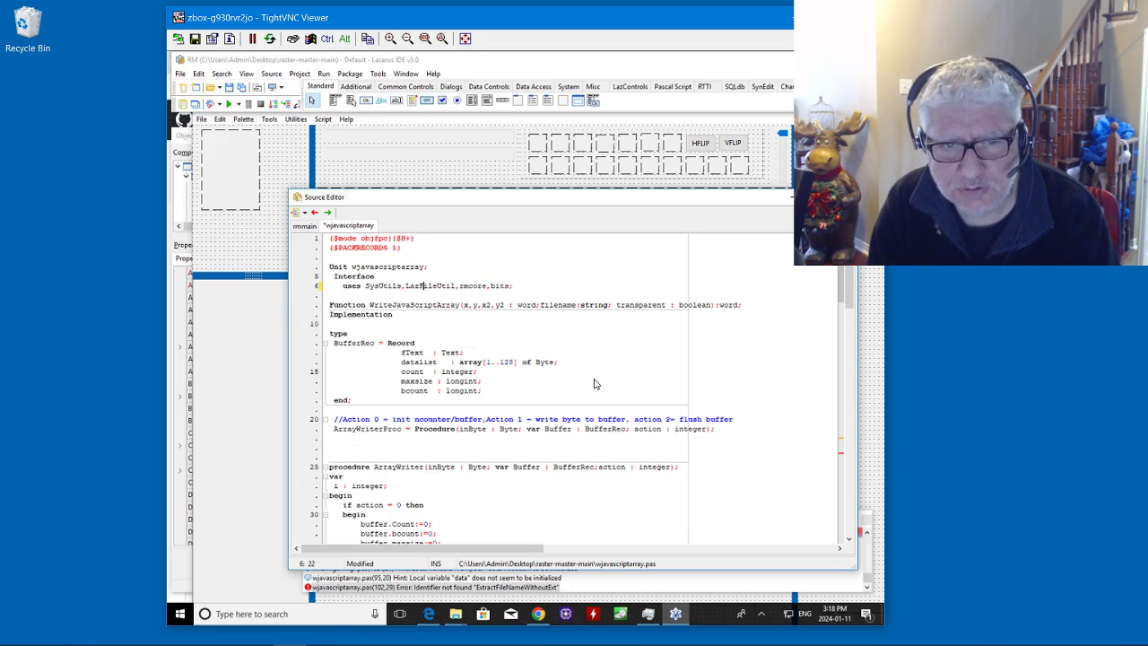
{"action": "type", "text": "s"}
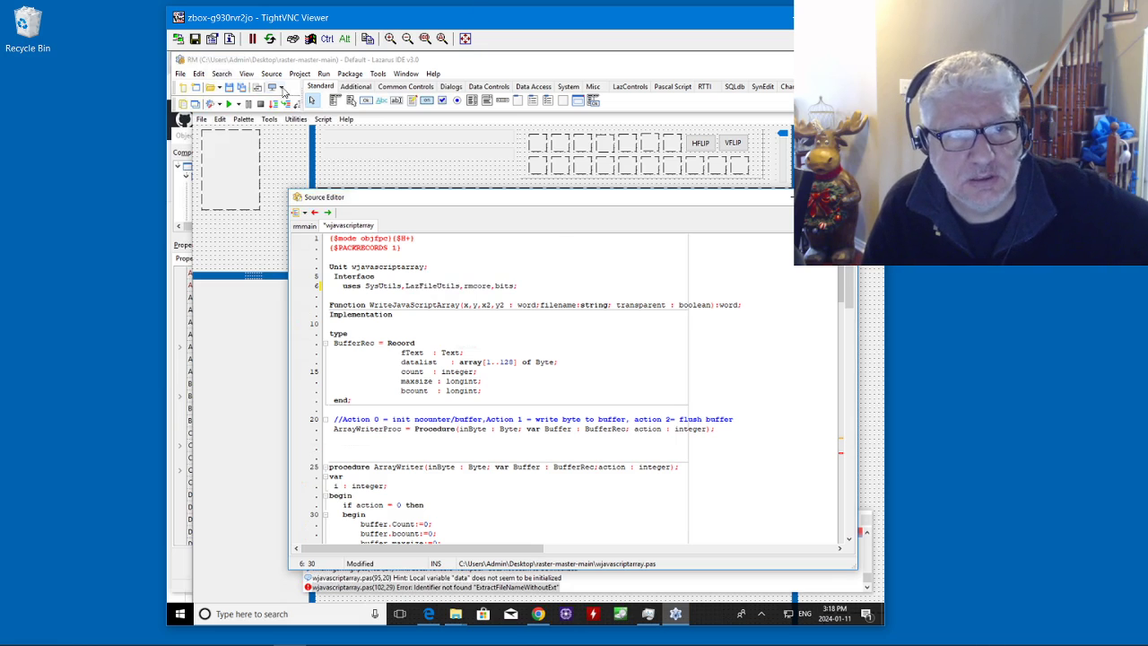
{"action": "left_click", "coordinate": [242, 88]}
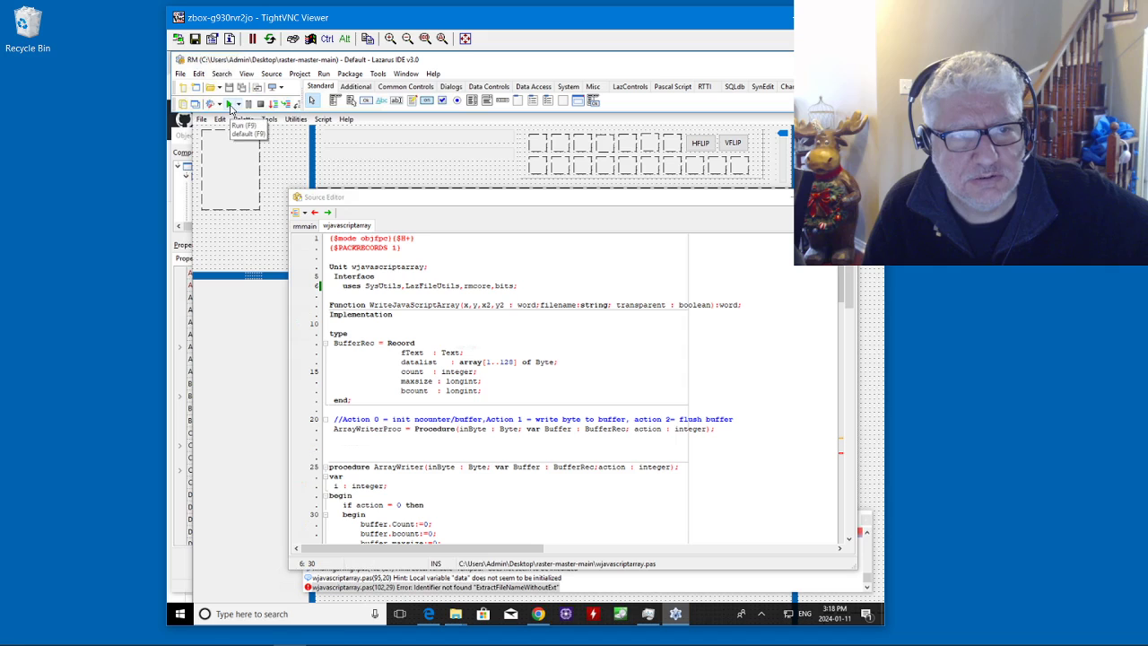
{"action": "left_click", "coordinate": [230, 105]}
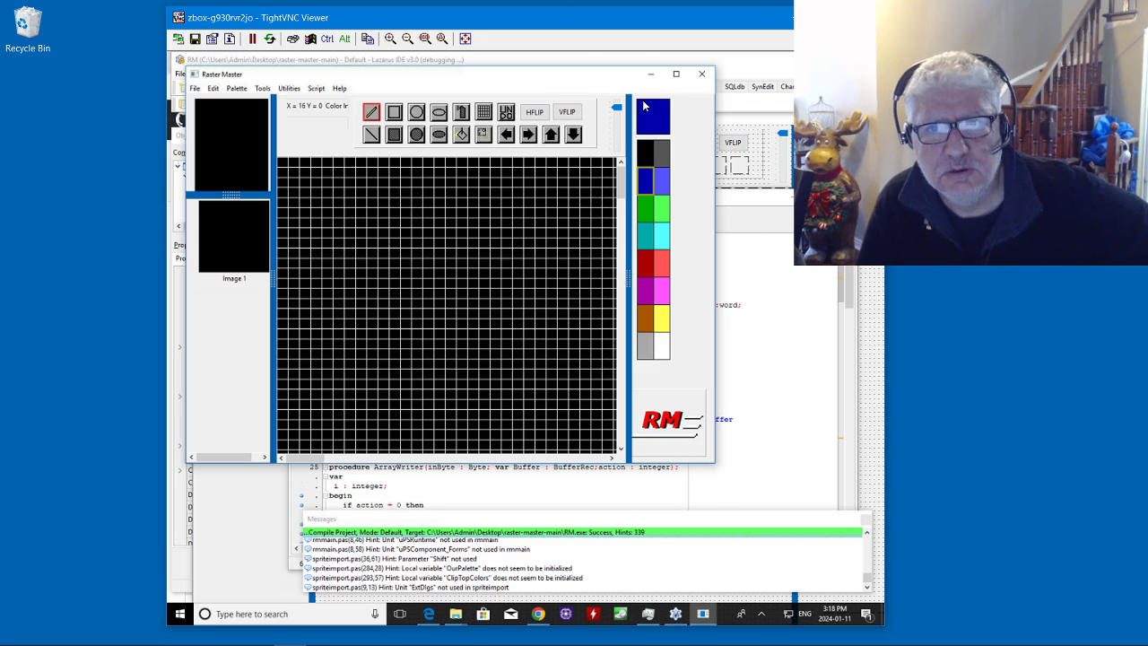
- Maximize the running Raster Master and draw overlapping blue and pink rectangle outlines on the pixel grid
{"action": "left_click", "coordinate": [676, 74]}
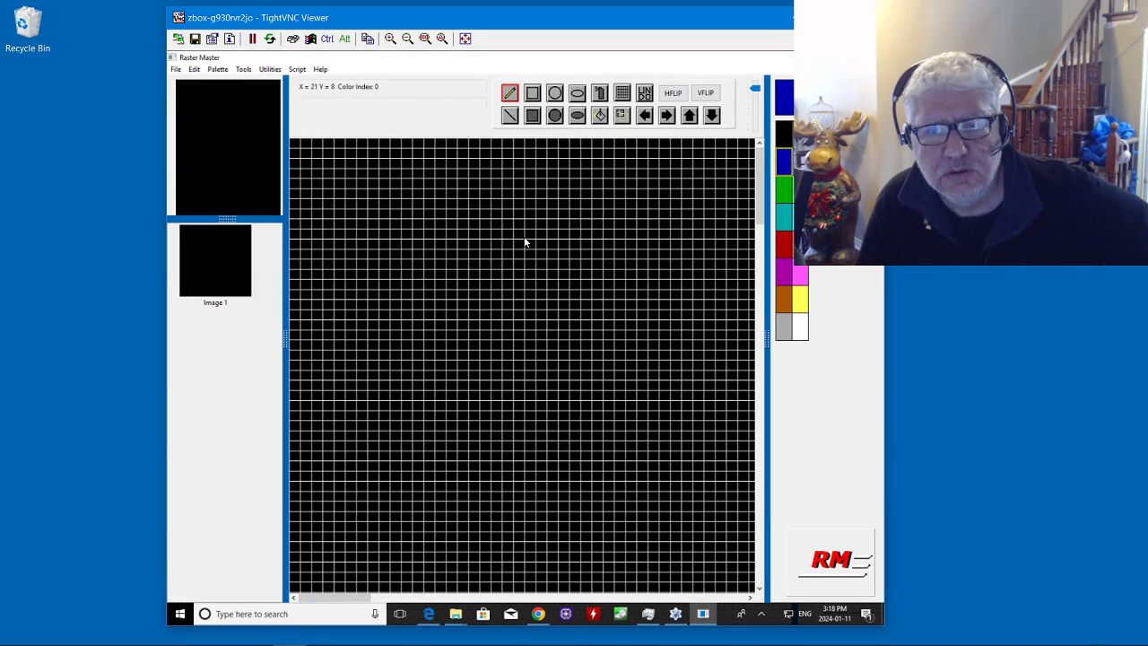
{"action": "left_click", "coordinate": [532, 95]}
{"action": "mouse_move", "coordinate": [429, 266]}
{"action": "left_mouse_down"}
{"action": "mouse_move", "coordinate": [502, 321]}
{"action": "mouse_move", "coordinate": [625, 456]}
{"action": "mouse_move", "coordinate": [655, 468]}
{"action": "left_mouse_up"}
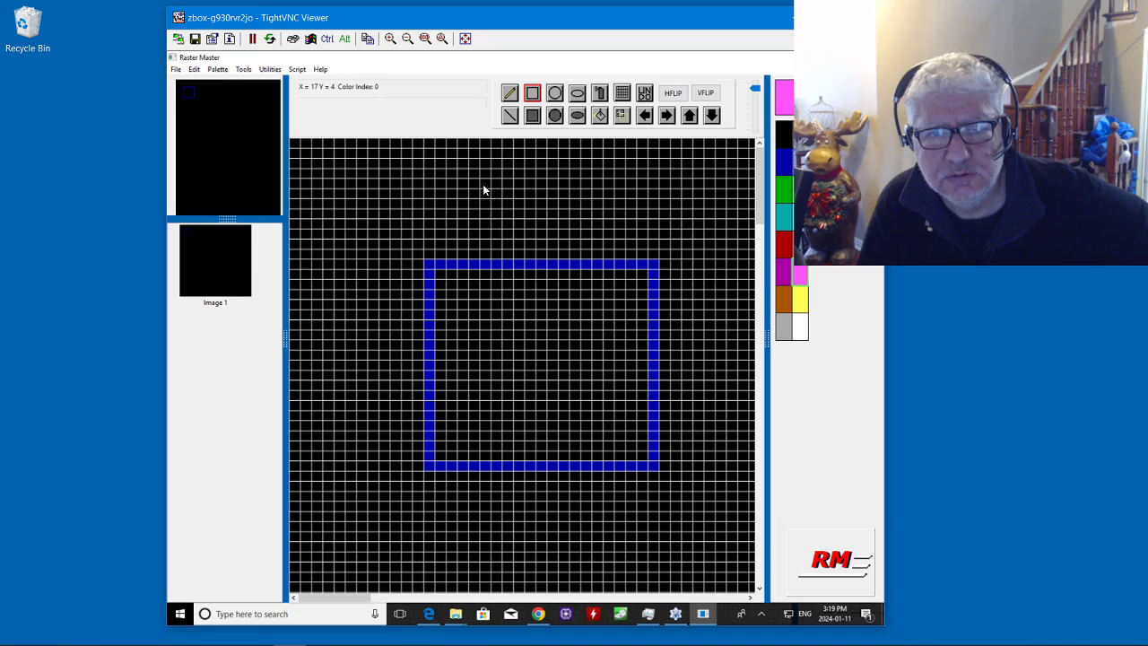
{"action": "left_click_drag", "start_coordinate": [484, 185], "coordinate": [715, 379]}
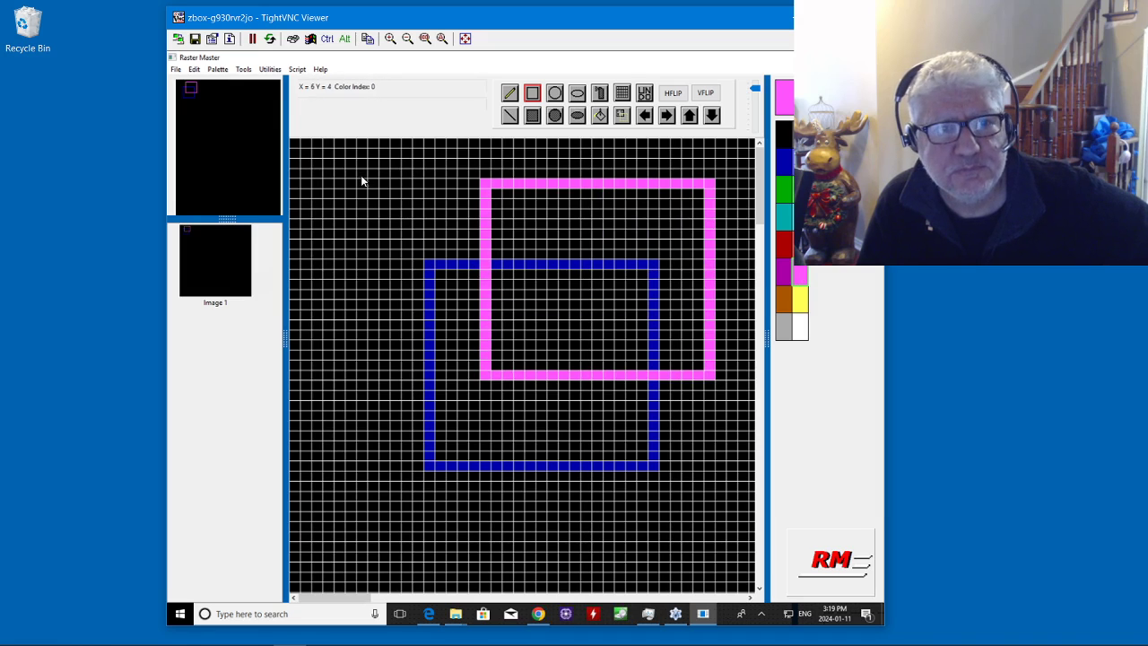
- Paint a short curved path of Image 1 tiles in the Map Editor, then move its window into view and close it
{"action": "left_click", "coordinate": [269, 69]}
{"action": "left_click", "coordinate": [279, 83]}
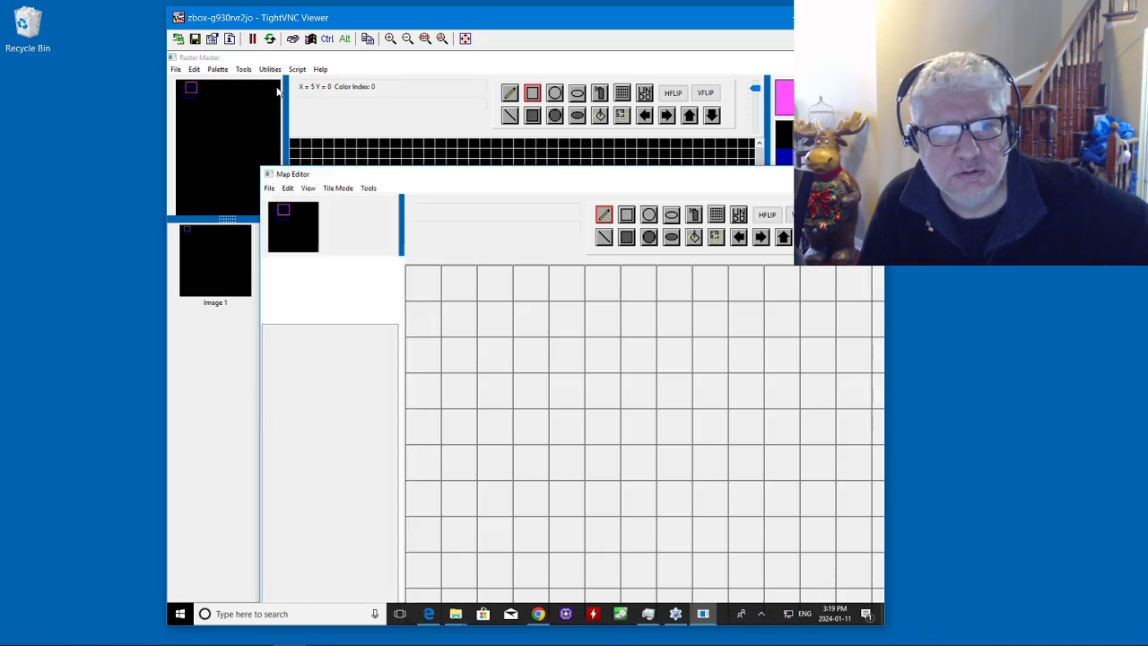
{"action": "mouse_move", "coordinate": [590, 331]}
{"action": "left_mouse_down"}
{"action": "mouse_move", "coordinate": [513, 390]}
{"action": "mouse_move", "coordinate": [531, 462]}
{"action": "left_mouse_up"}
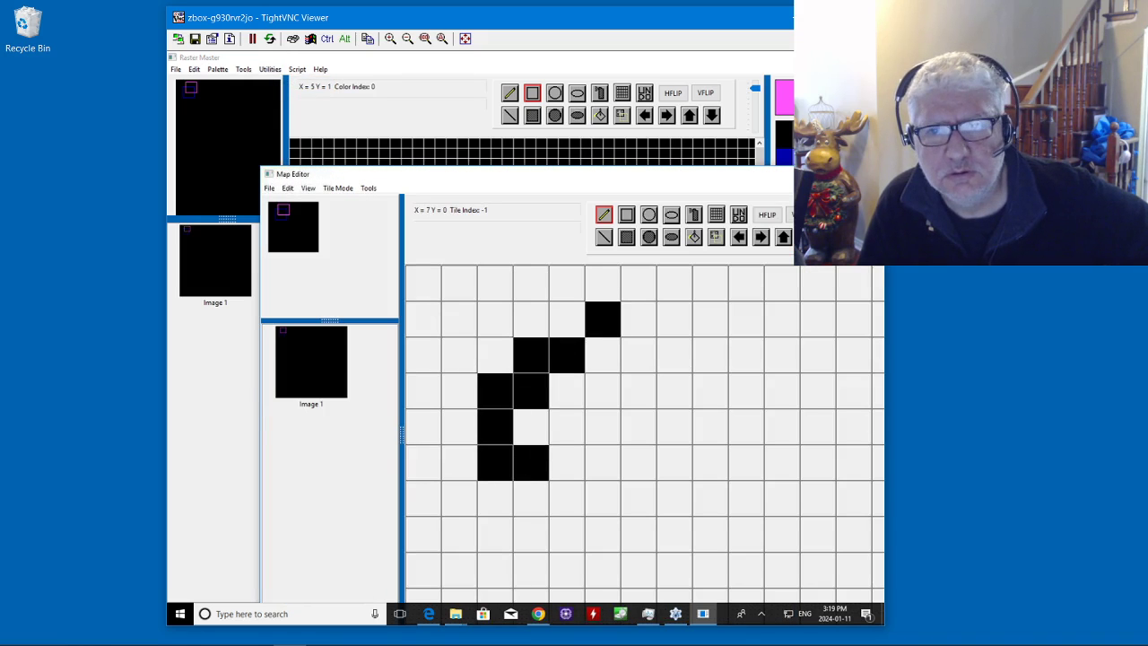
{"action": "left_click_drag", "start_coordinate": [782, 179], "coordinate": [643, 187]}
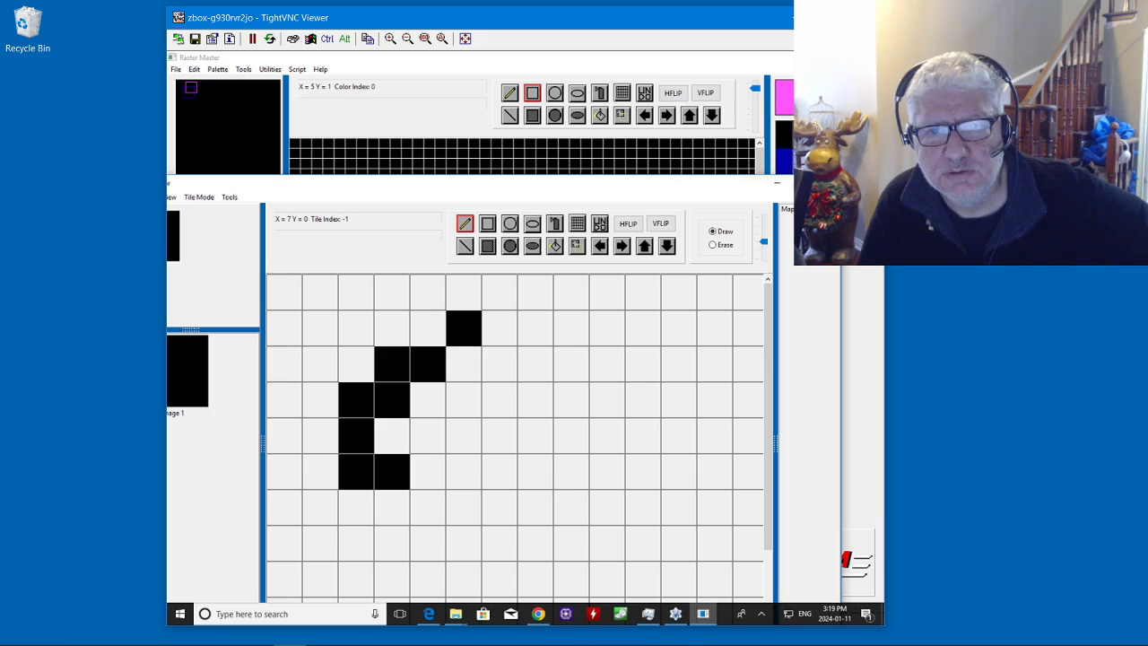
{"action": "left_click", "coordinate": [827, 183]}
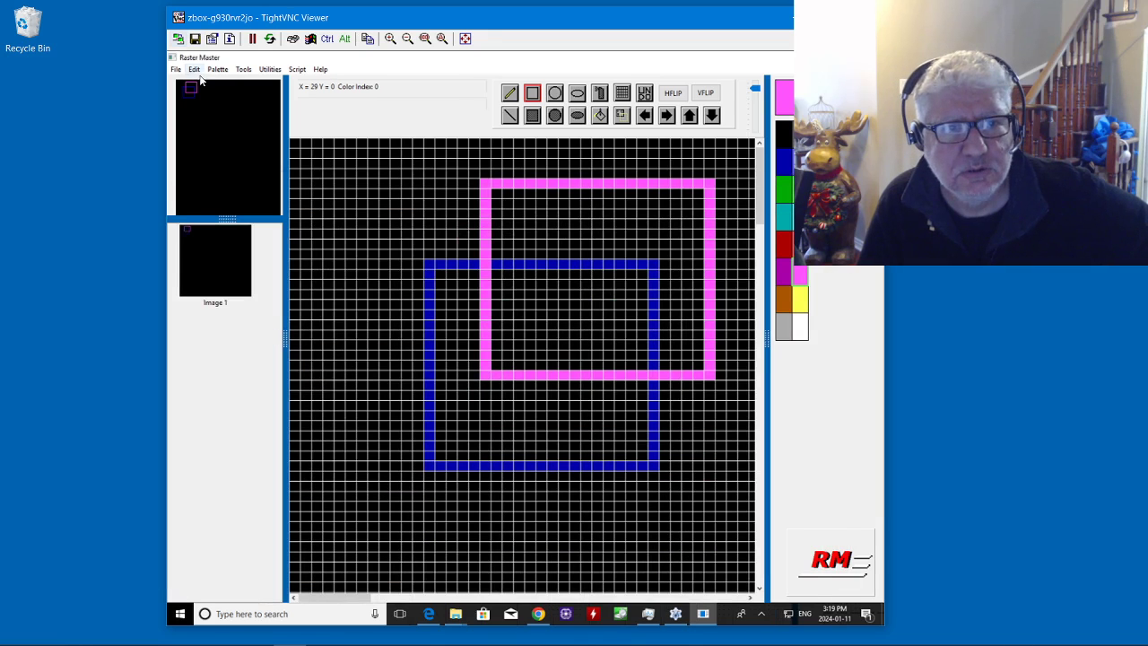
- Resize the image to 32 x 32 pixels and add a tall, narrow pink rectangle outline beside the existing shapes
{"action": "left_click", "coordinate": [194, 69]}
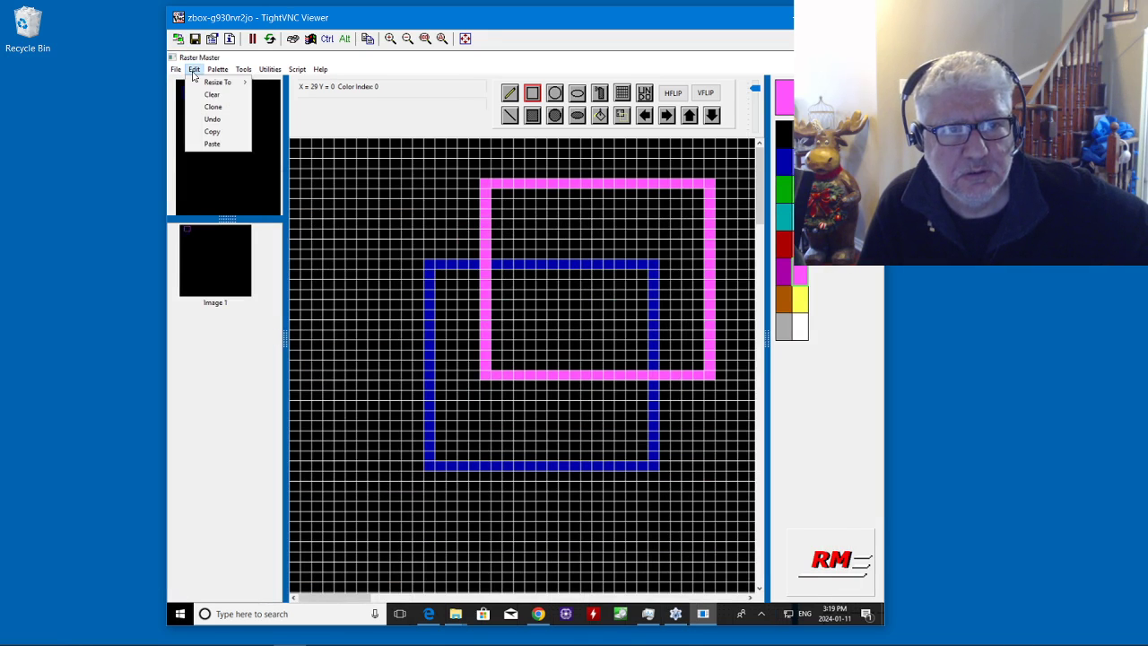
{"action": "mouse_move", "coordinate": [199, 82]}
{"action": "left_click", "coordinate": [283, 107]}
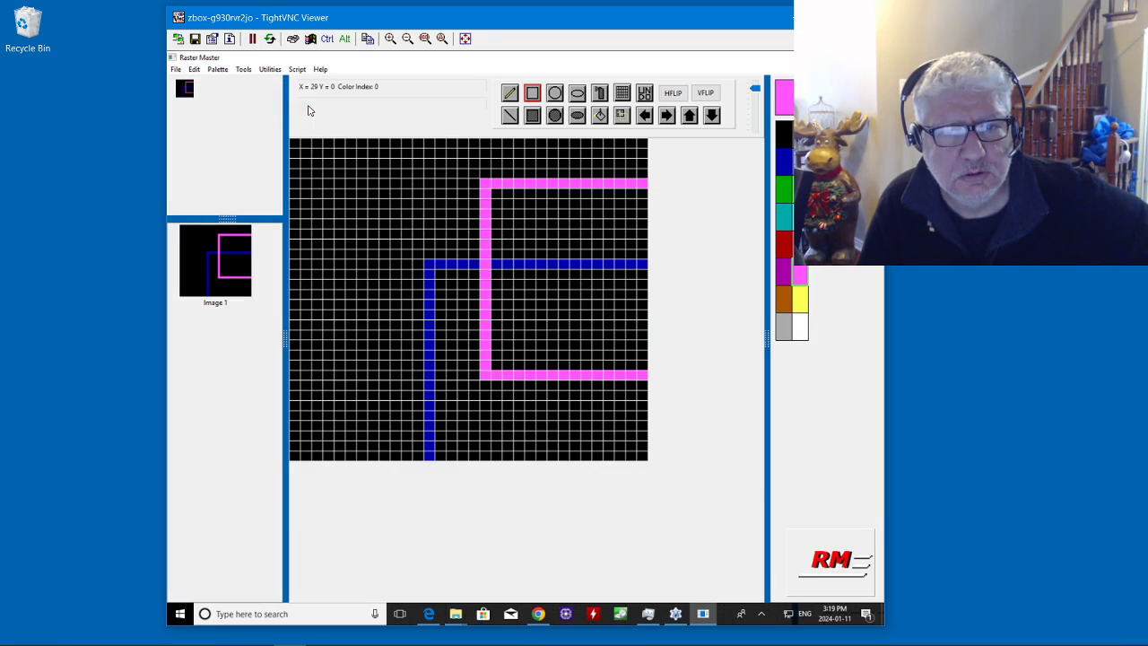
{"action": "mouse_move", "coordinate": [386, 172]}
{"action": "left_mouse_down"}
{"action": "mouse_move", "coordinate": [333, 272]}
{"action": "mouse_move", "coordinate": [339, 396]}
{"action": "left_mouse_up"}
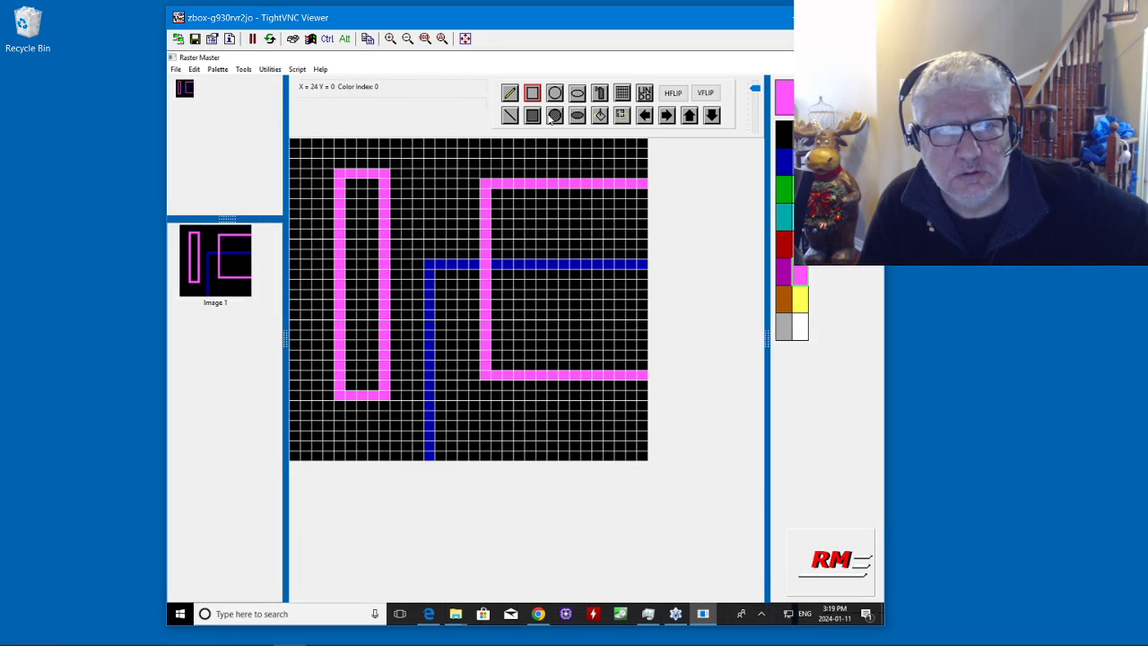
- Reopen the Map Editor, paint a large ring of Image 1 tiles beside the existing path, and close the editor
{"action": "left_click", "coordinate": [270, 69]}
{"action": "left_click", "coordinate": [283, 80]}
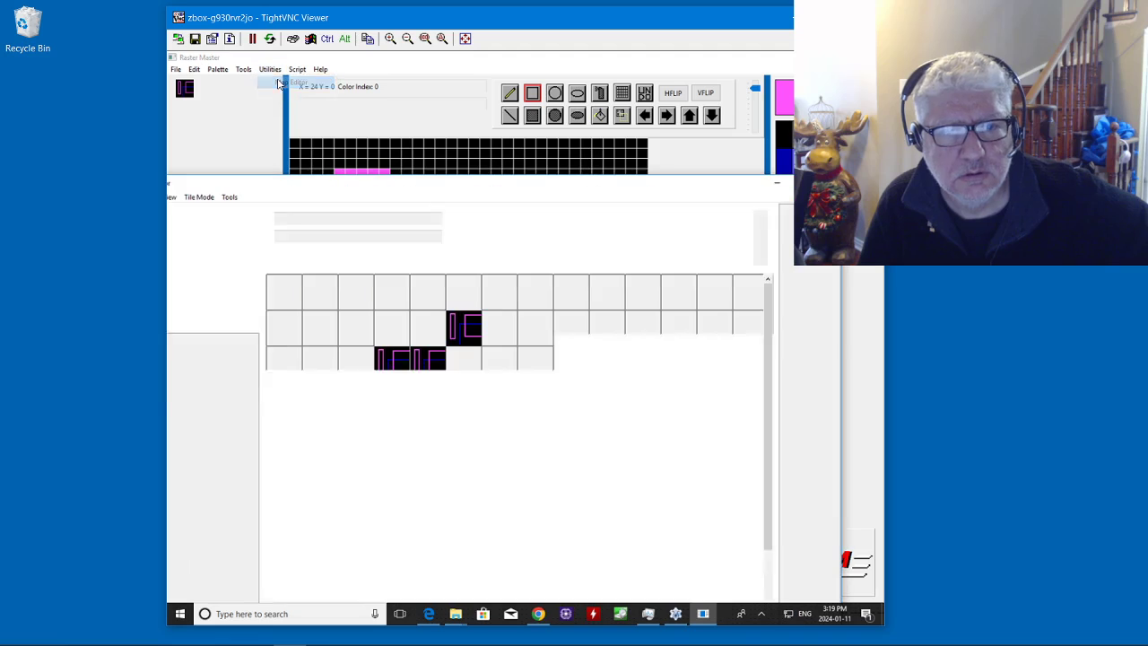
{"action": "mouse_move", "coordinate": [489, 357]}
{"action": "left_mouse_down"}
{"action": "mouse_move", "coordinate": [481, 398]}
{"action": "mouse_move", "coordinate": [569, 577]}
{"action": "mouse_move", "coordinate": [721, 392]}
{"action": "mouse_move", "coordinate": [532, 342]}
{"action": "left_mouse_up"}
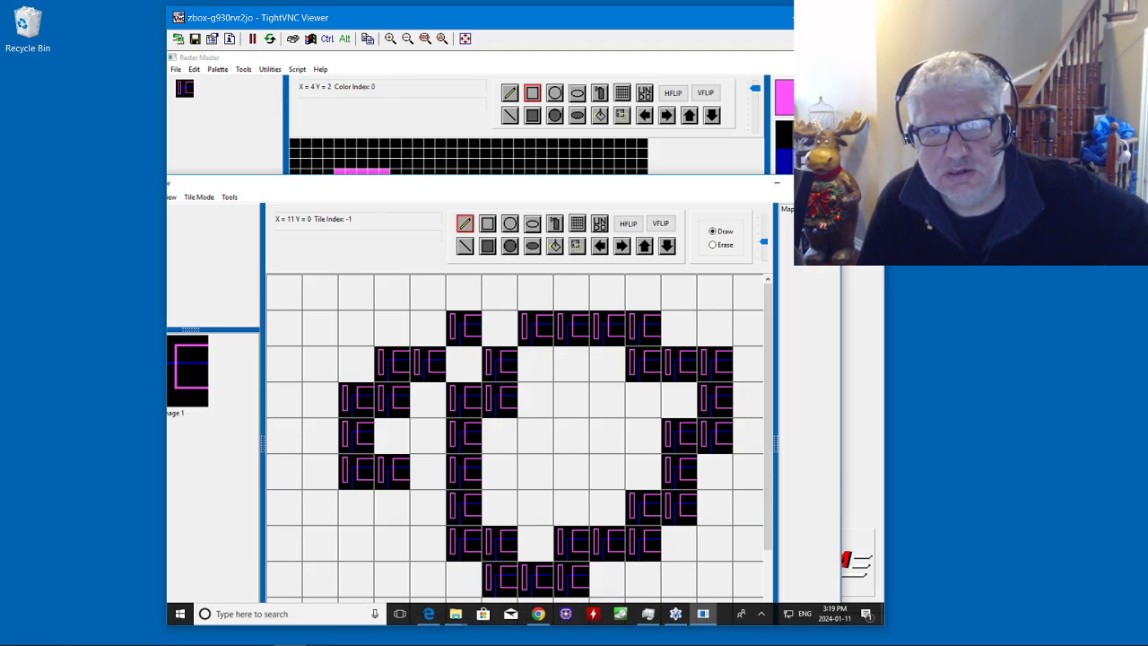
{"action": "left_click", "coordinate": [827, 183]}
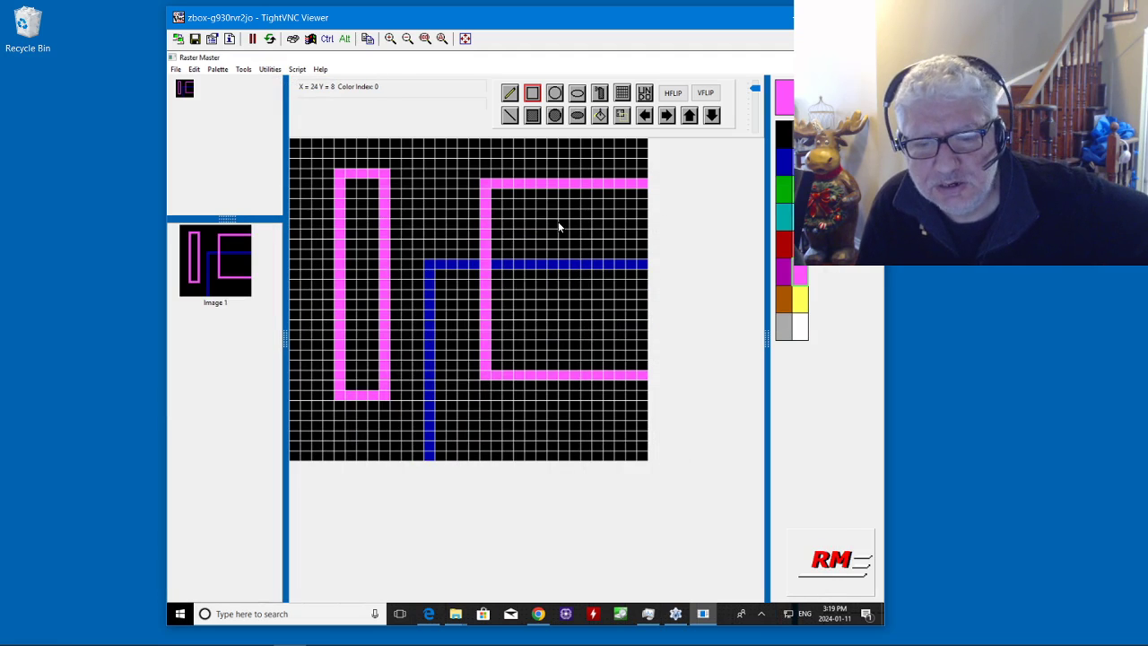